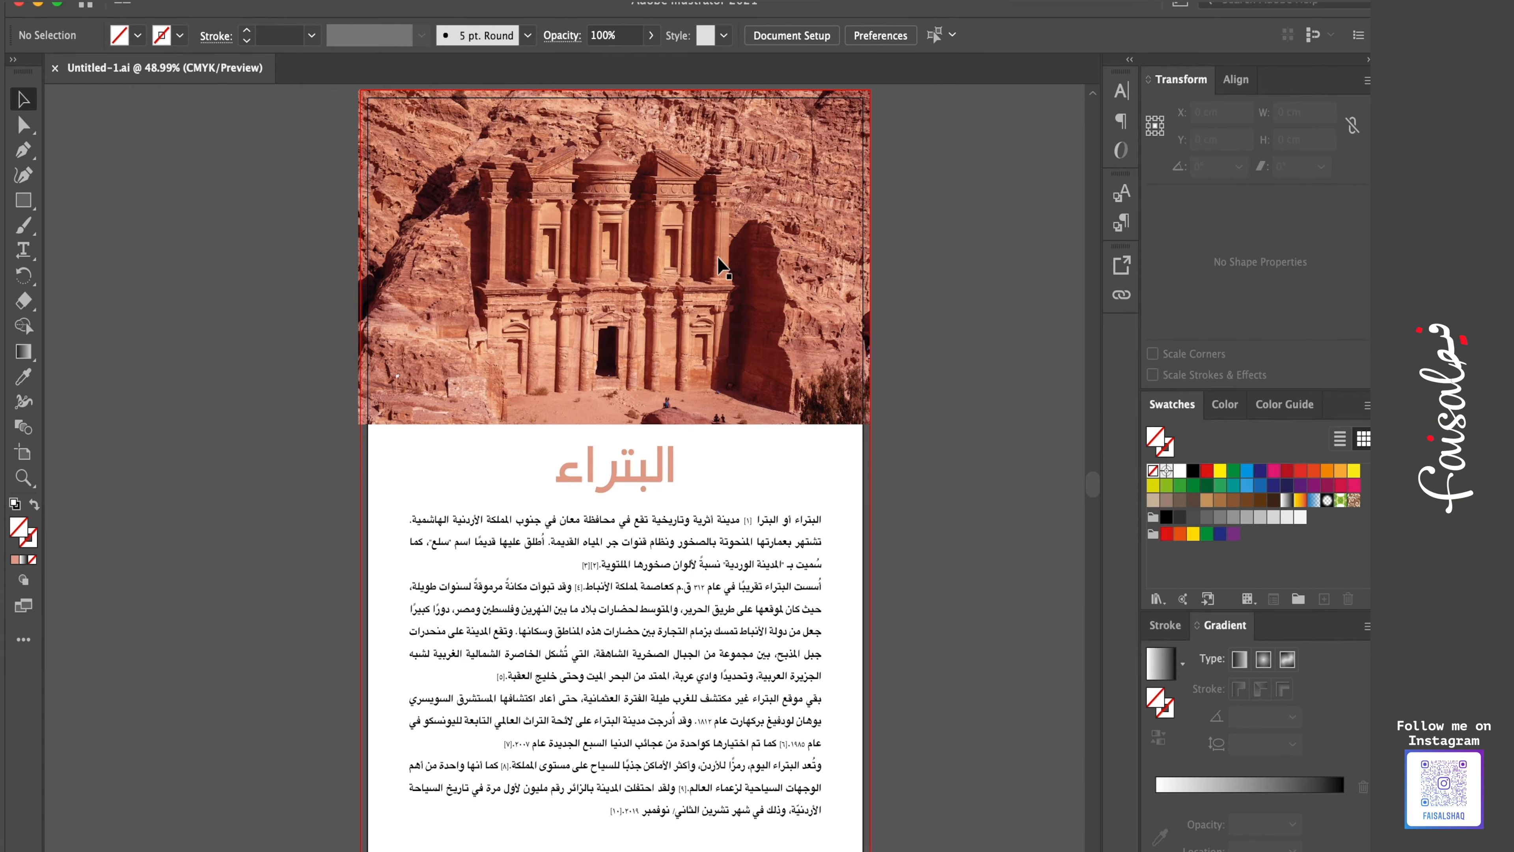
- Select the Petra title and the body text together and convert them to outlines
{"action": "left_click", "coordinate": [676, 529]}
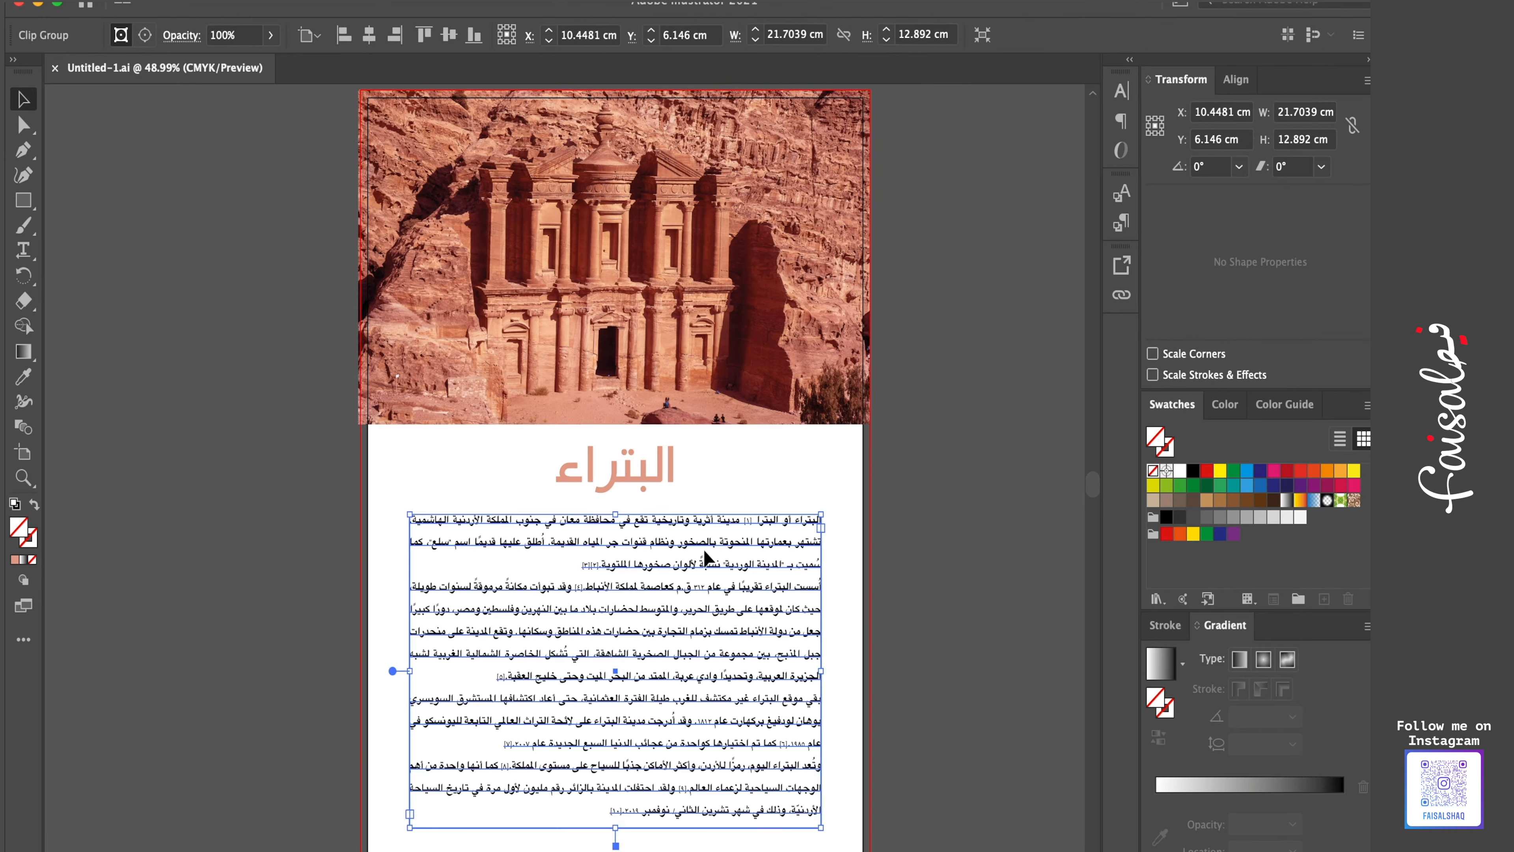
{"action": "left_click", "coordinate": [789, 491]}
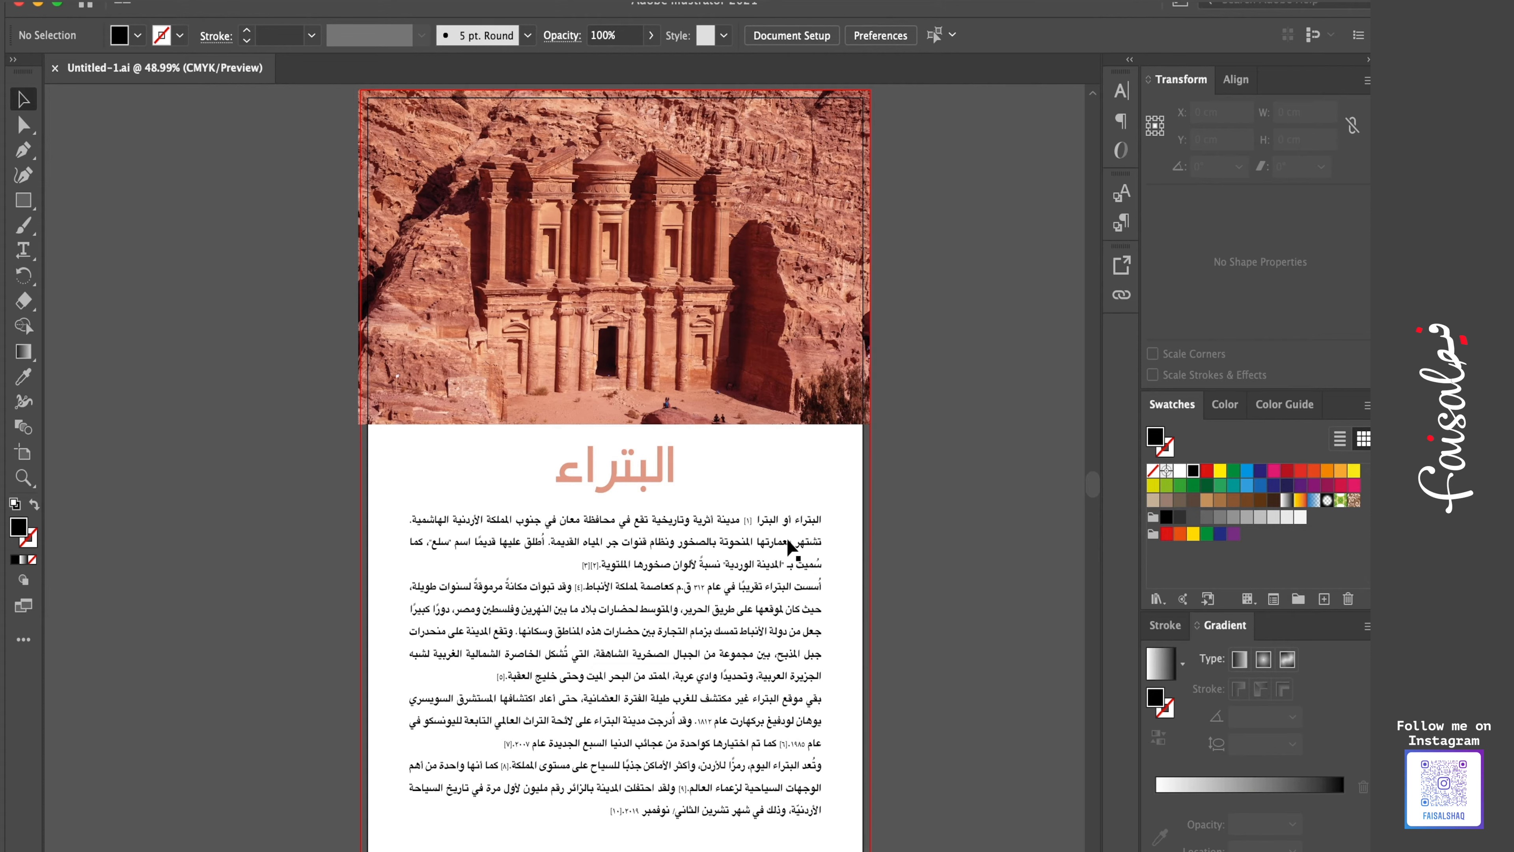
{"action": "left_click", "coordinate": [664, 531]}
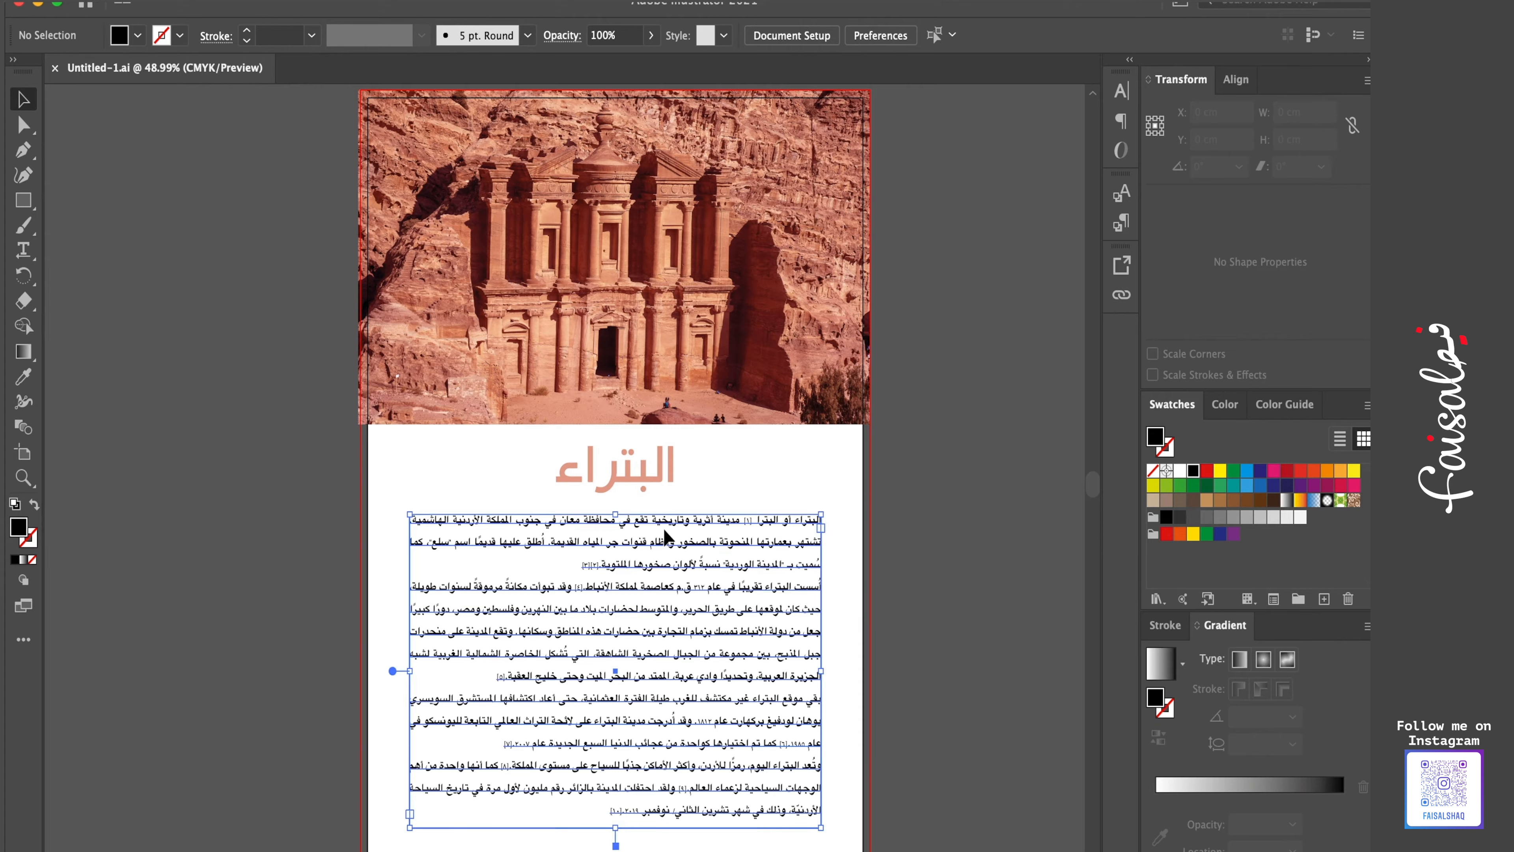
{"action": "left_click", "coordinate": [644, 470]}
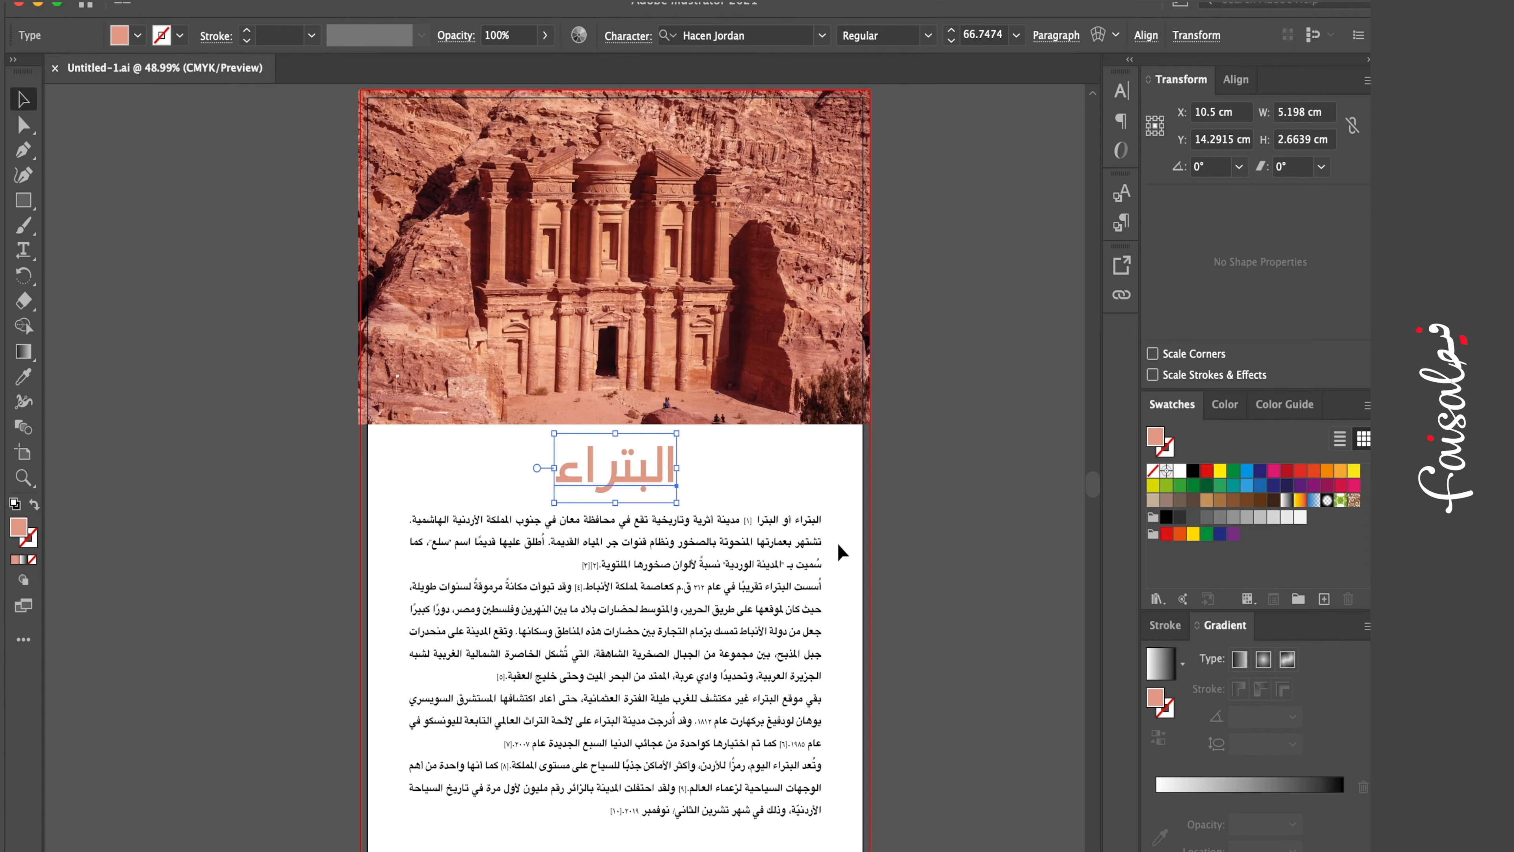
{"action": "left_click", "coordinate": [764, 569]}
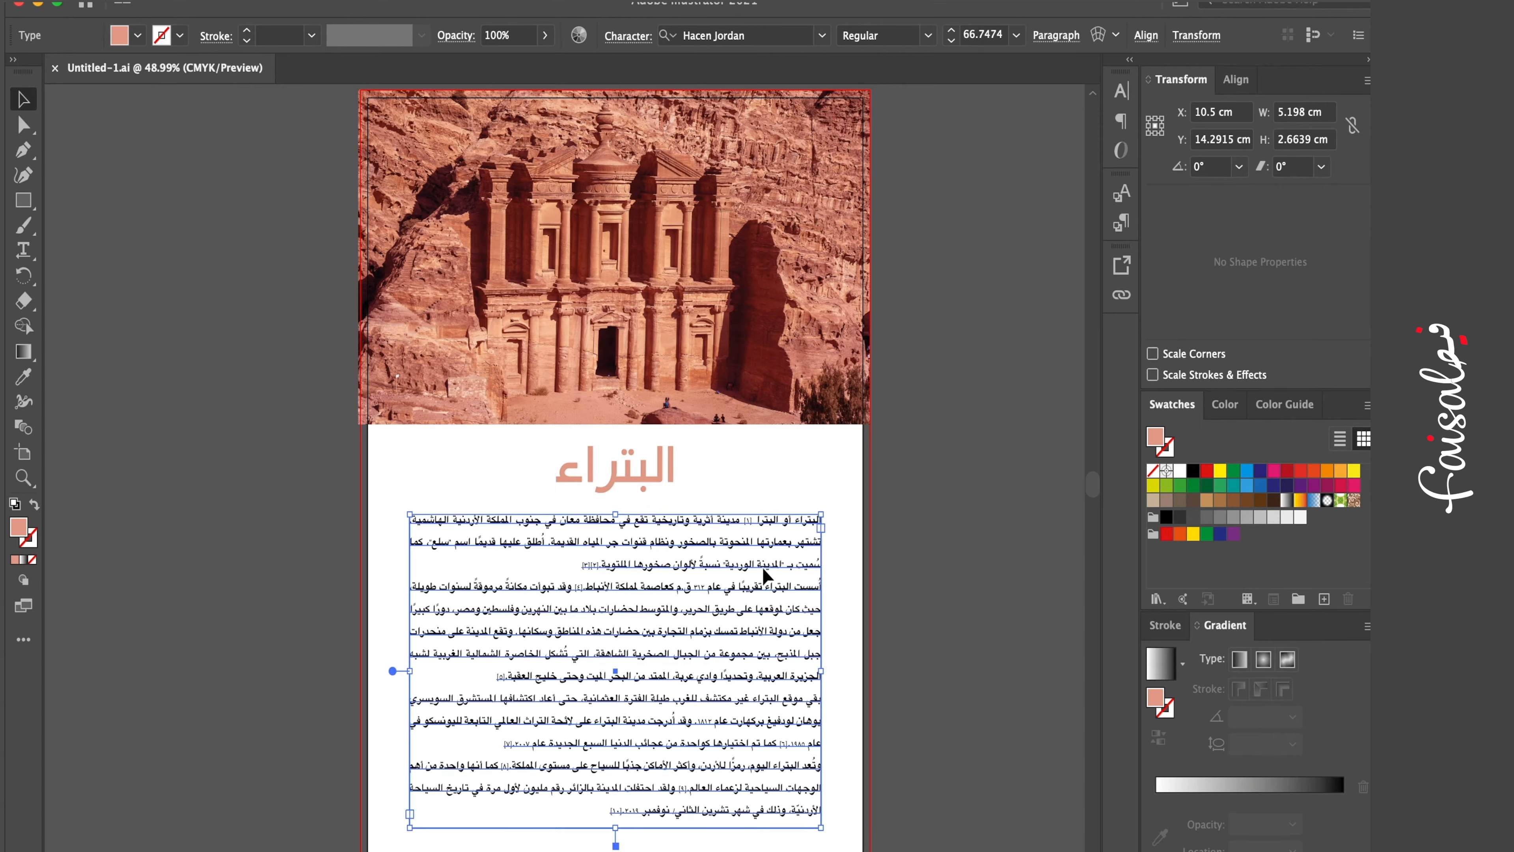
{"action": "left_click", "coordinate": [656, 482], "text": "shift"}
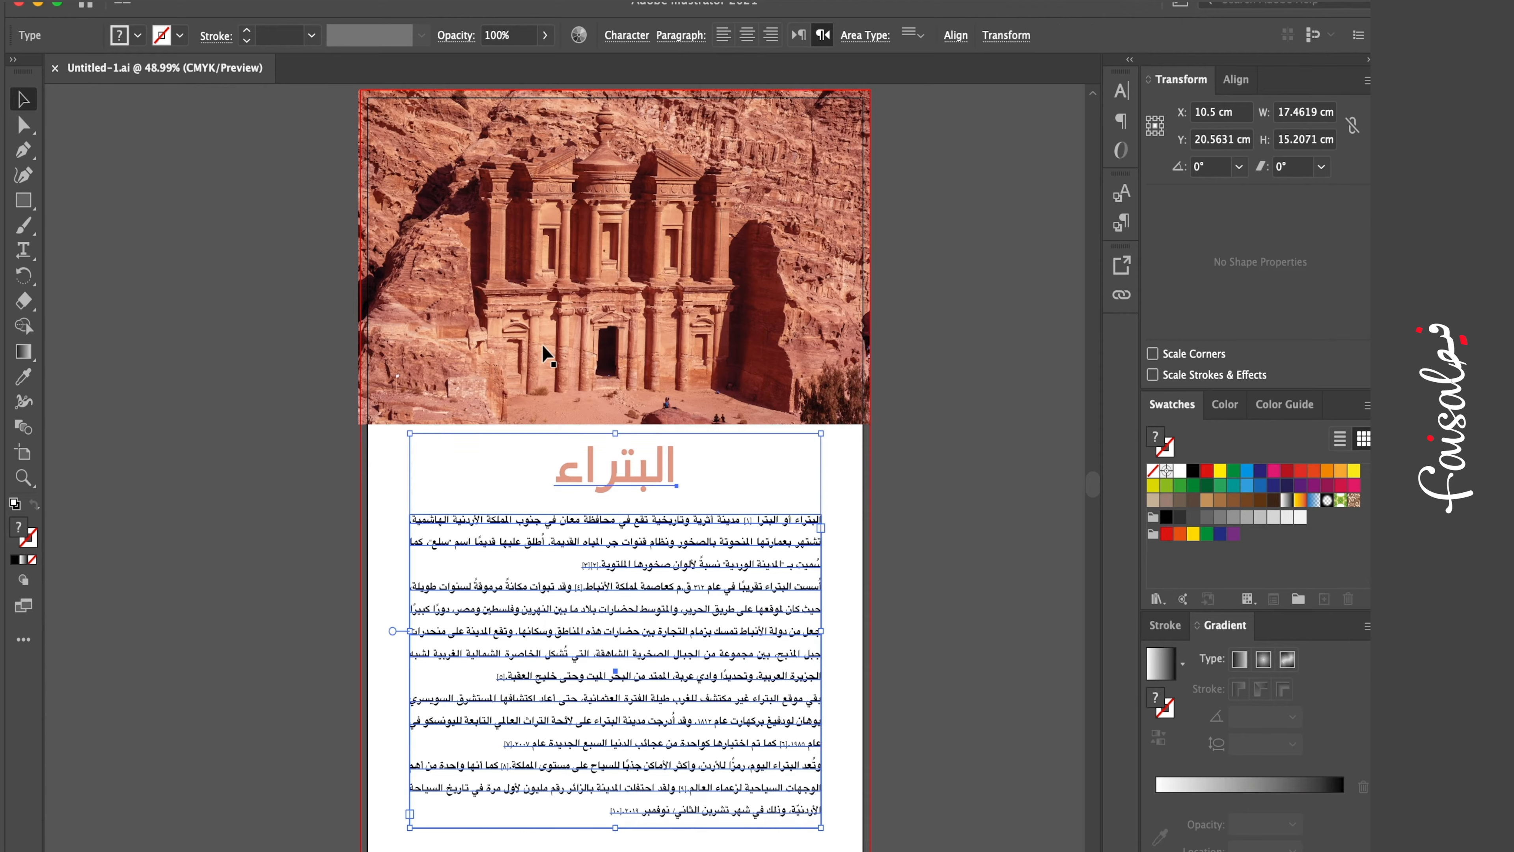
{"action": "left_click", "coordinate": [340, 1]}
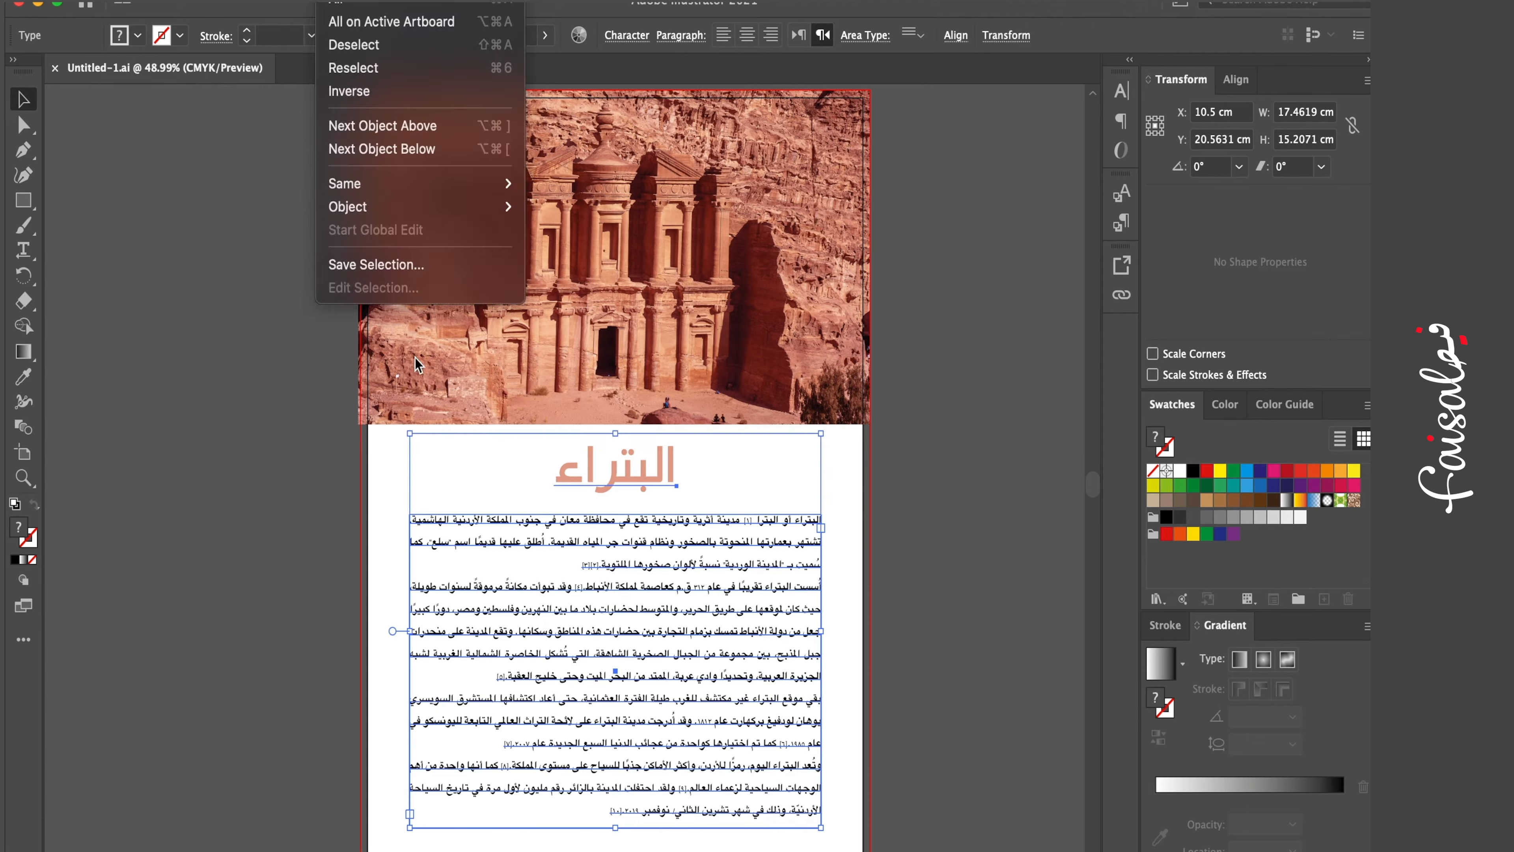
{"action": "mouse_move", "coordinate": [291, 1]}
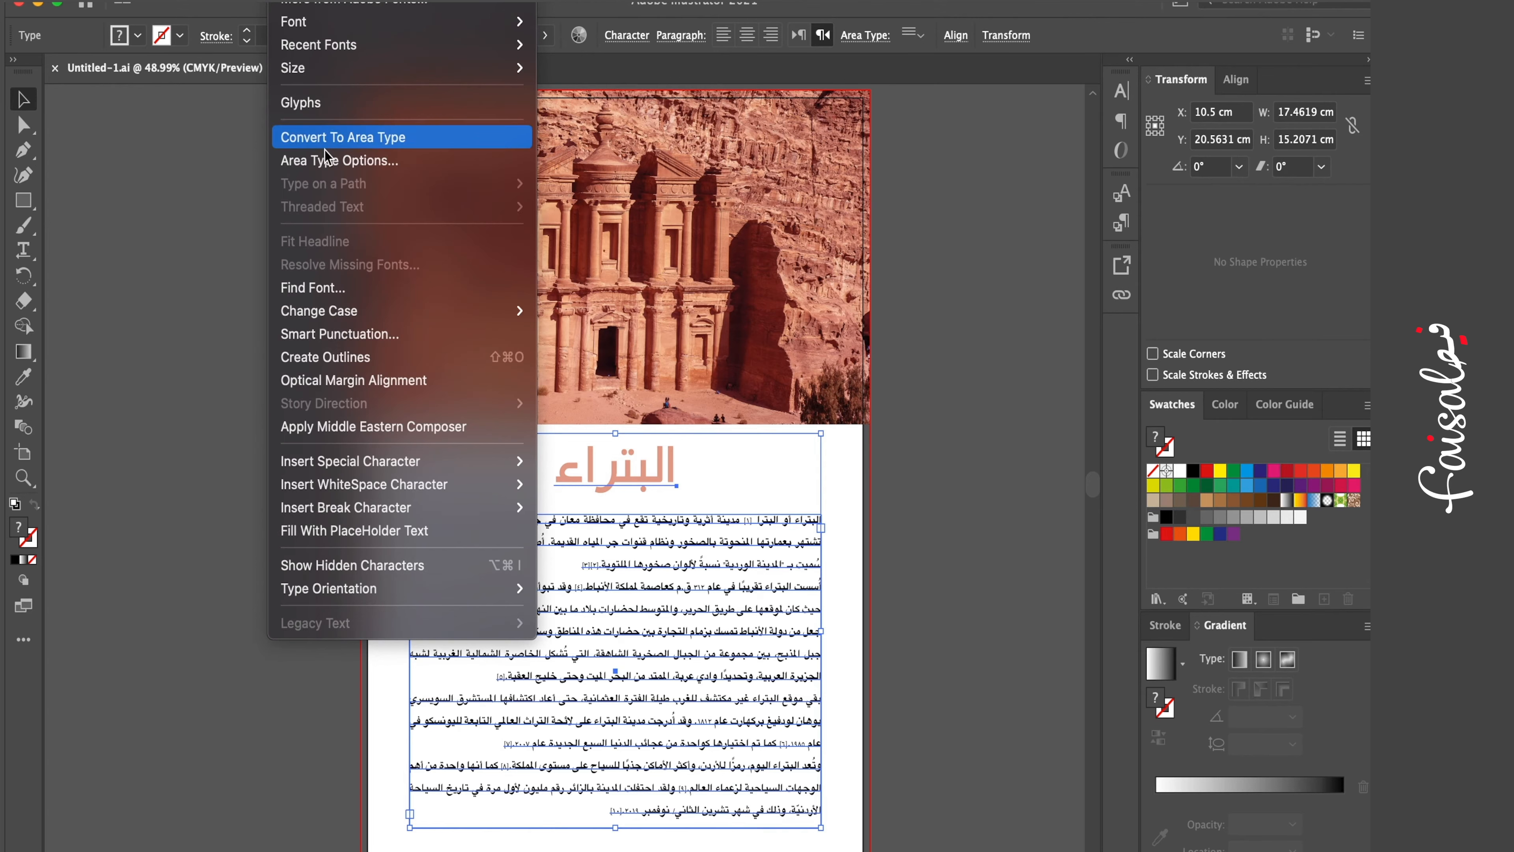
{"action": "left_click", "coordinate": [389, 358]}
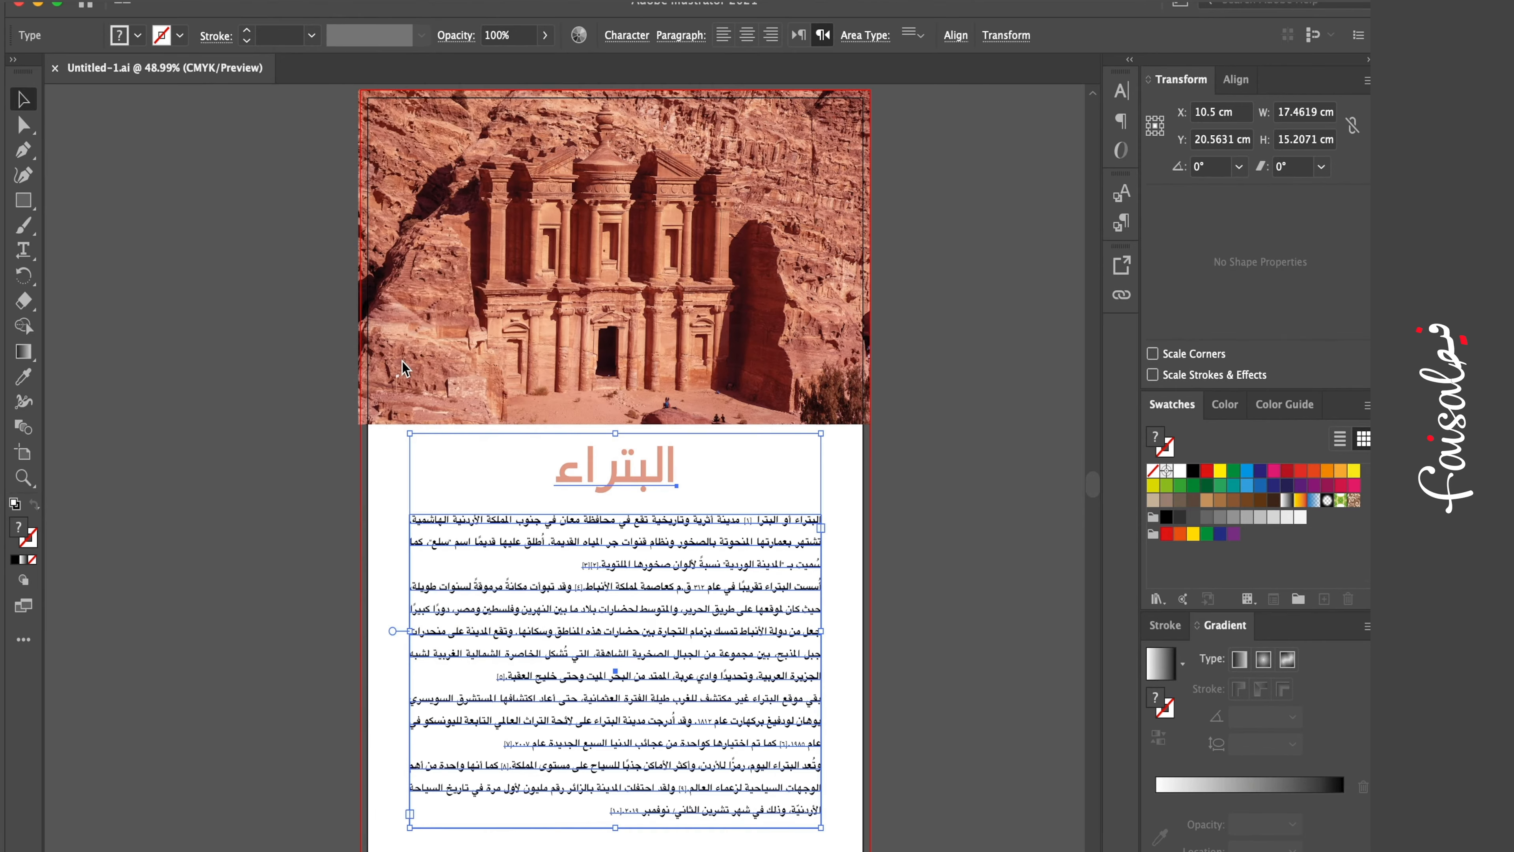
{"action": "left_click", "coordinate": [932, 583]}
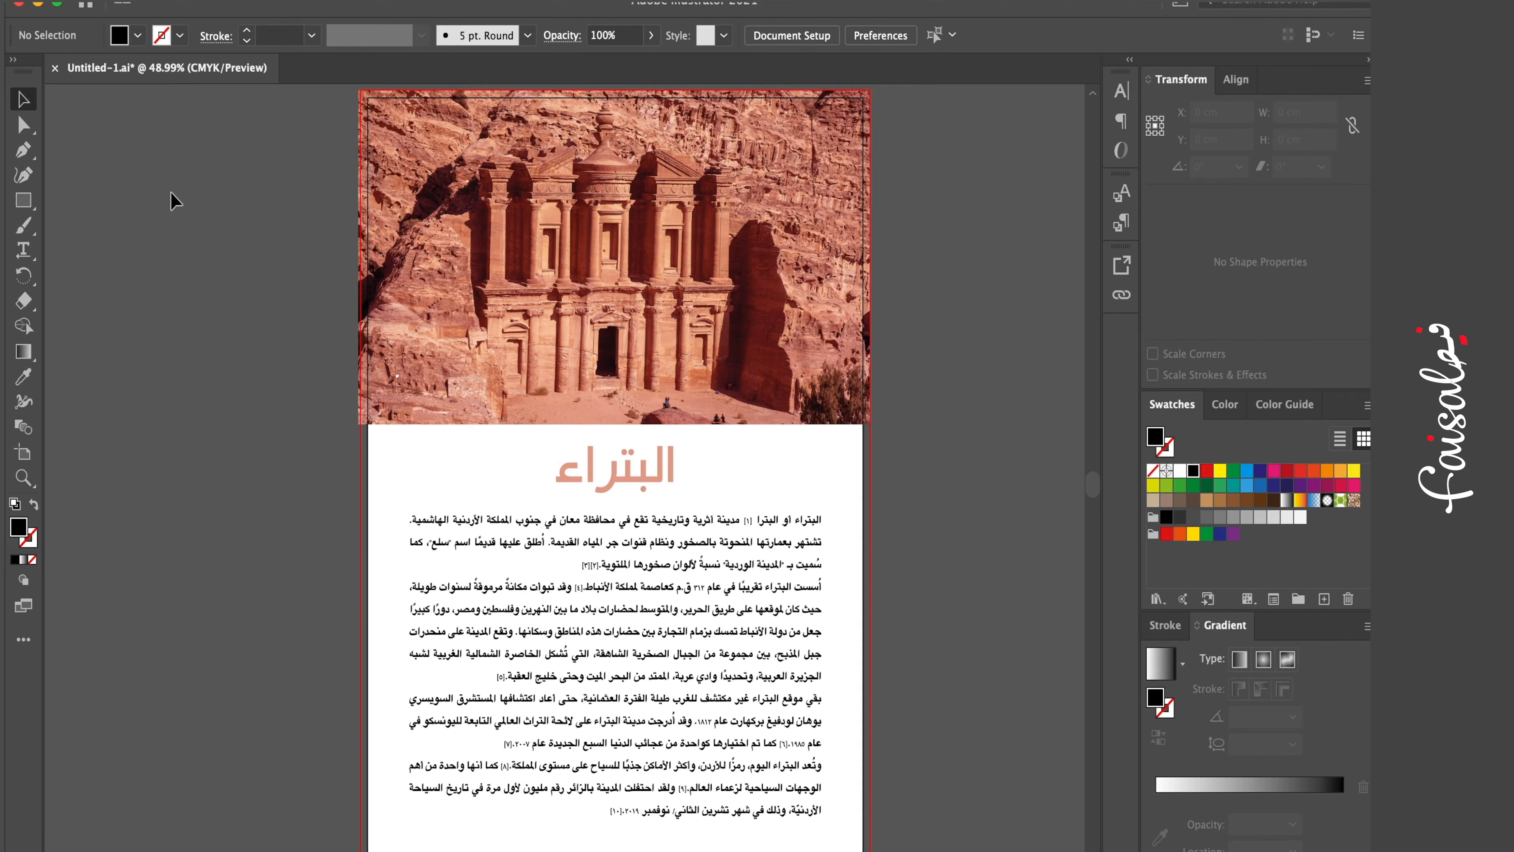
- Start Save As and name the file PDF1
{"action": "left_click", "coordinate": [132, 6]}
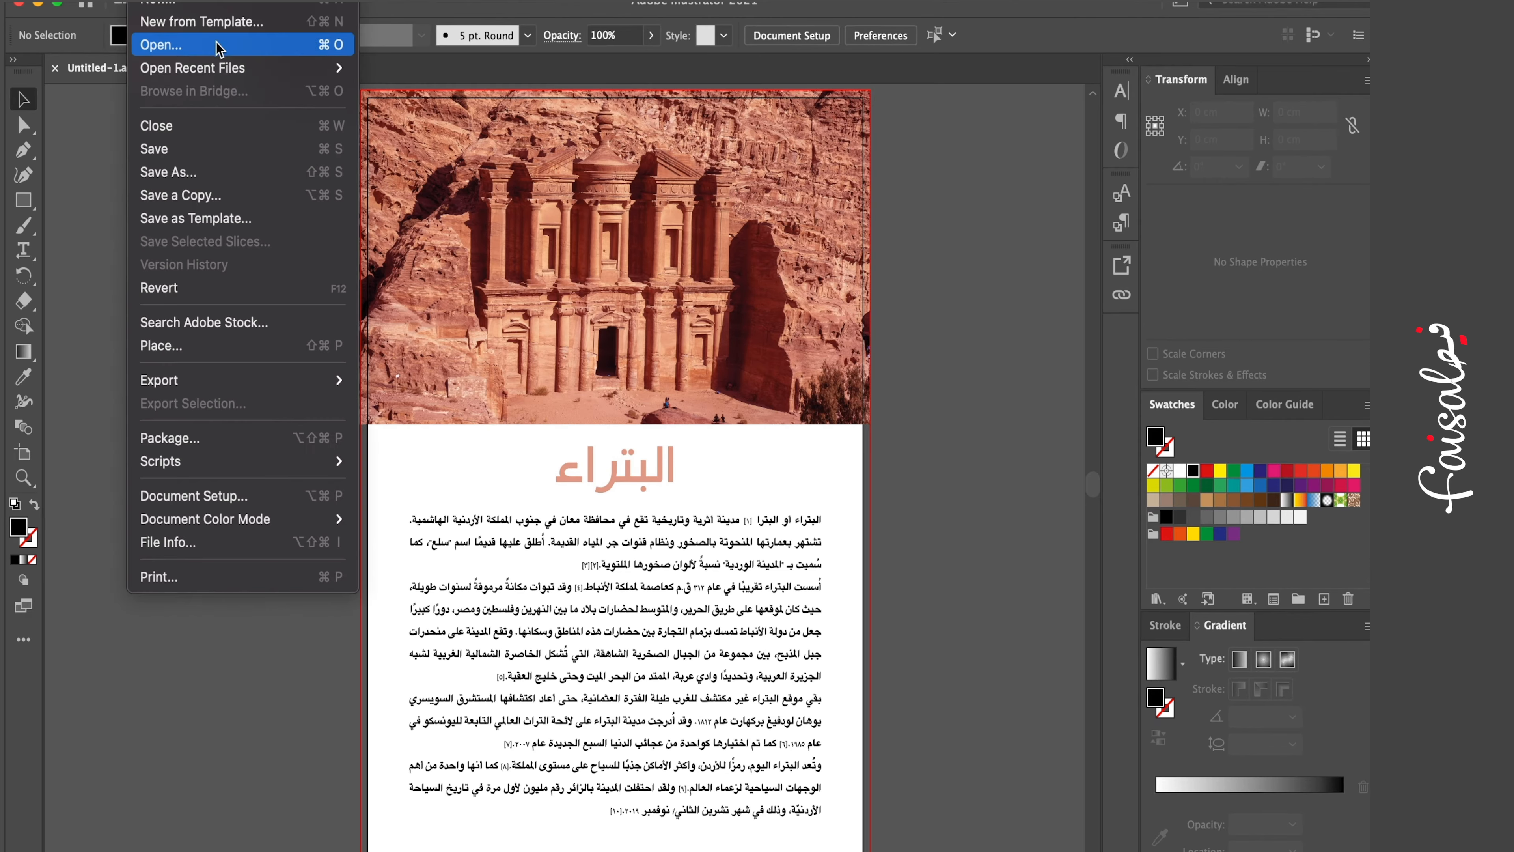
{"action": "left_click", "coordinate": [266, 171]}
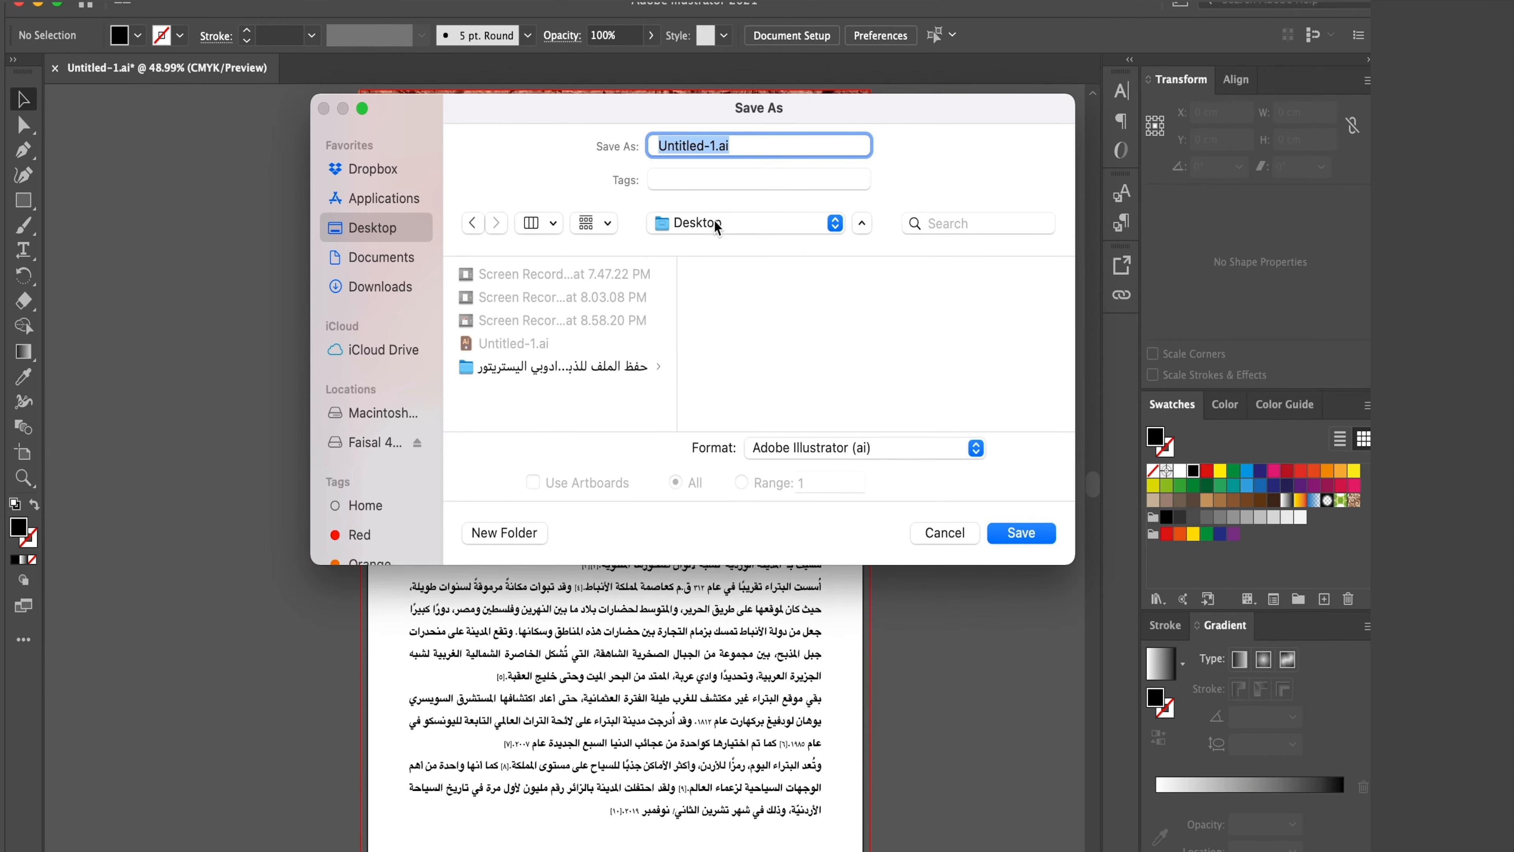
{"action": "left_click", "coordinate": [715, 147]}
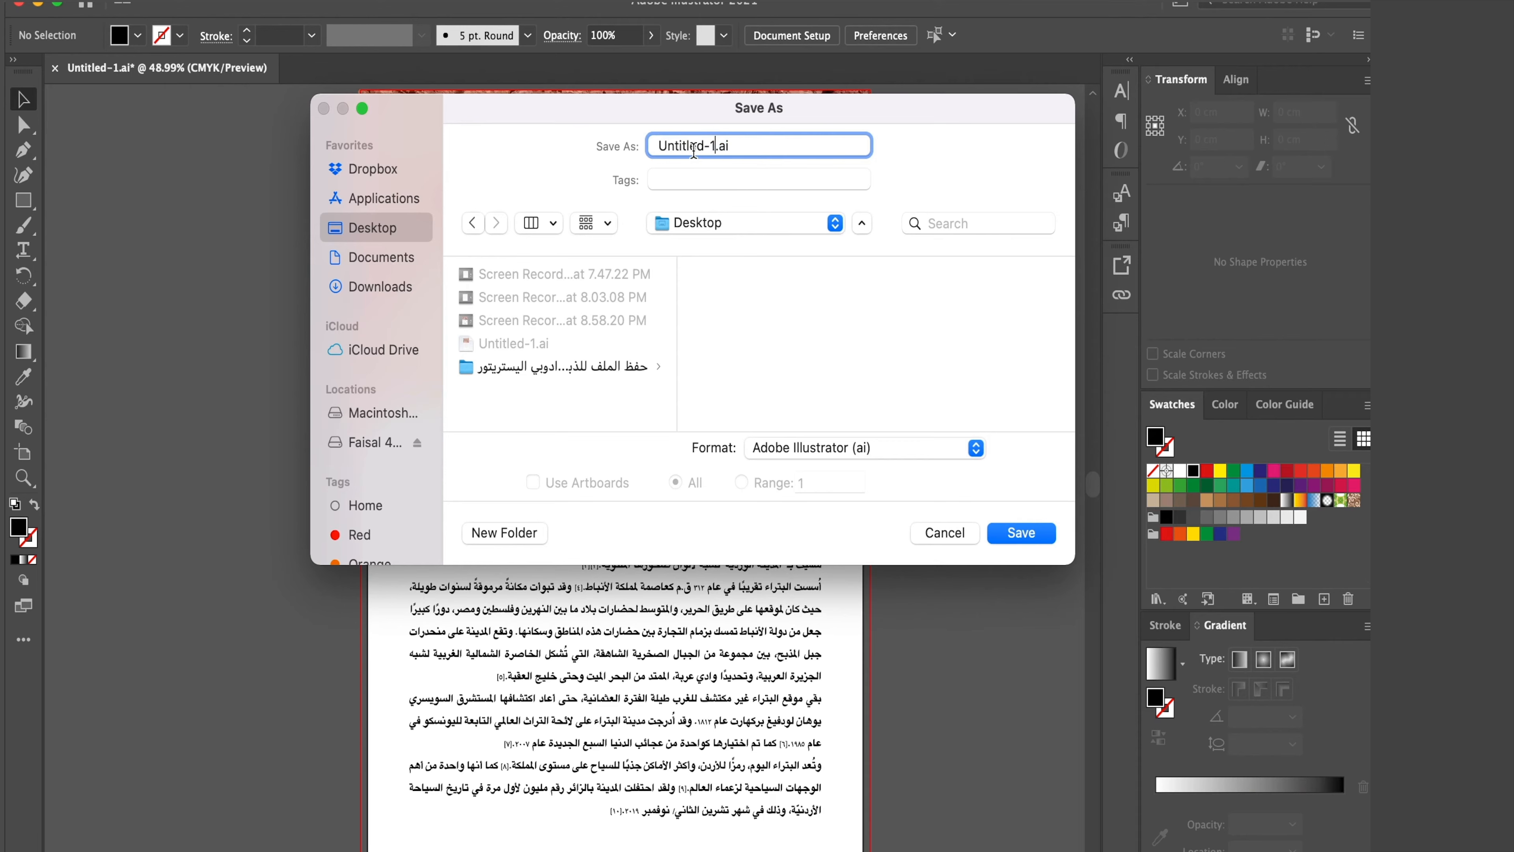
{"action": "left_click", "coordinate": [650, 147], "text": "shift"}
{"action": "type", "text": "PDF1"}
- Set the save format to Adobe PDF (pdf) and confirm saving to the Desktop
{"action": "left_click", "coordinate": [861, 453]}
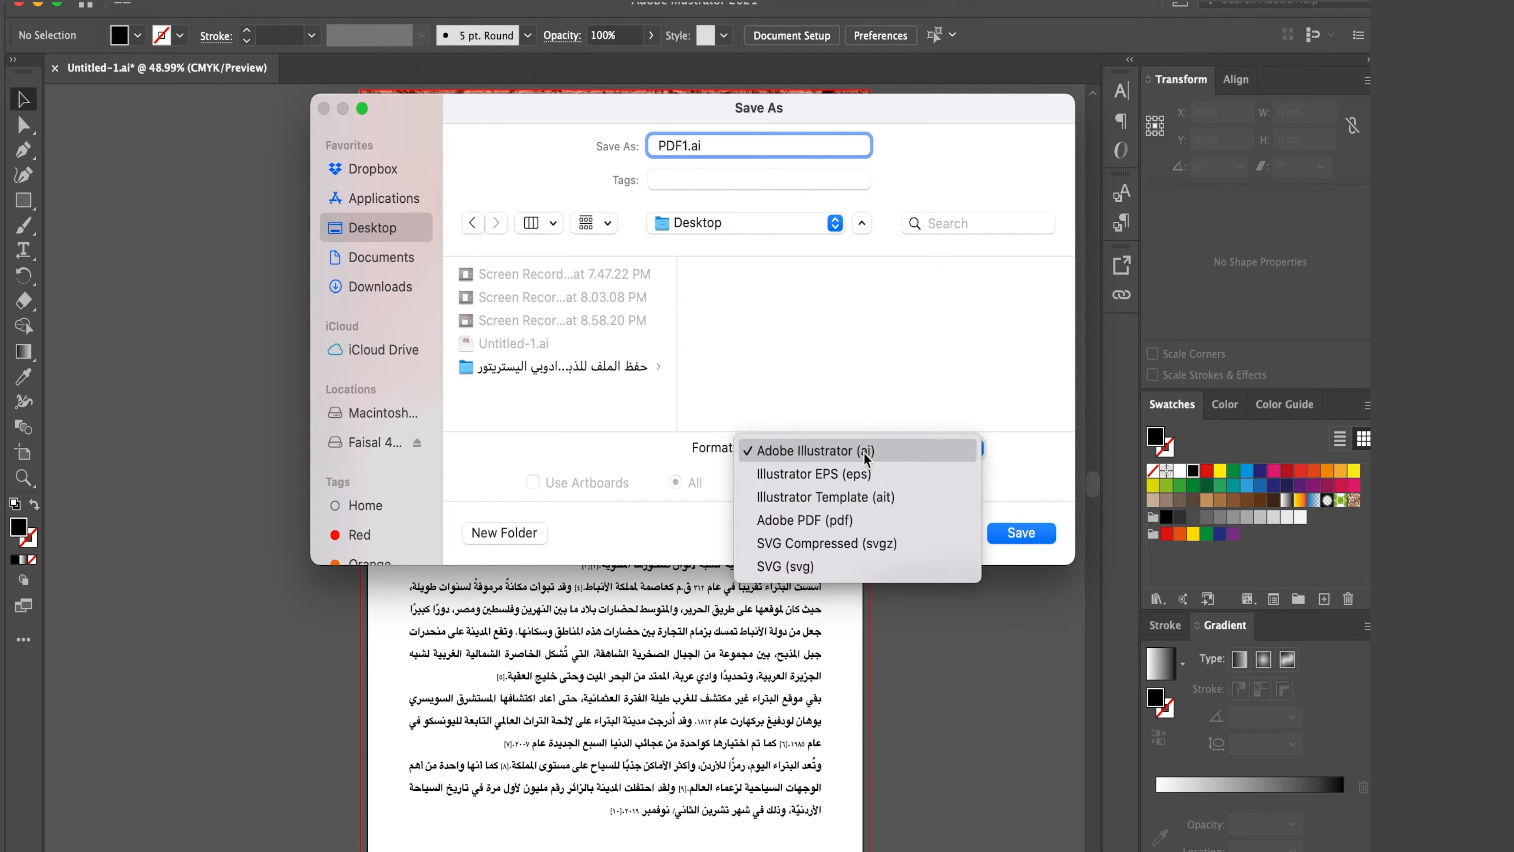
{"action": "left_click", "coordinate": [866, 529]}
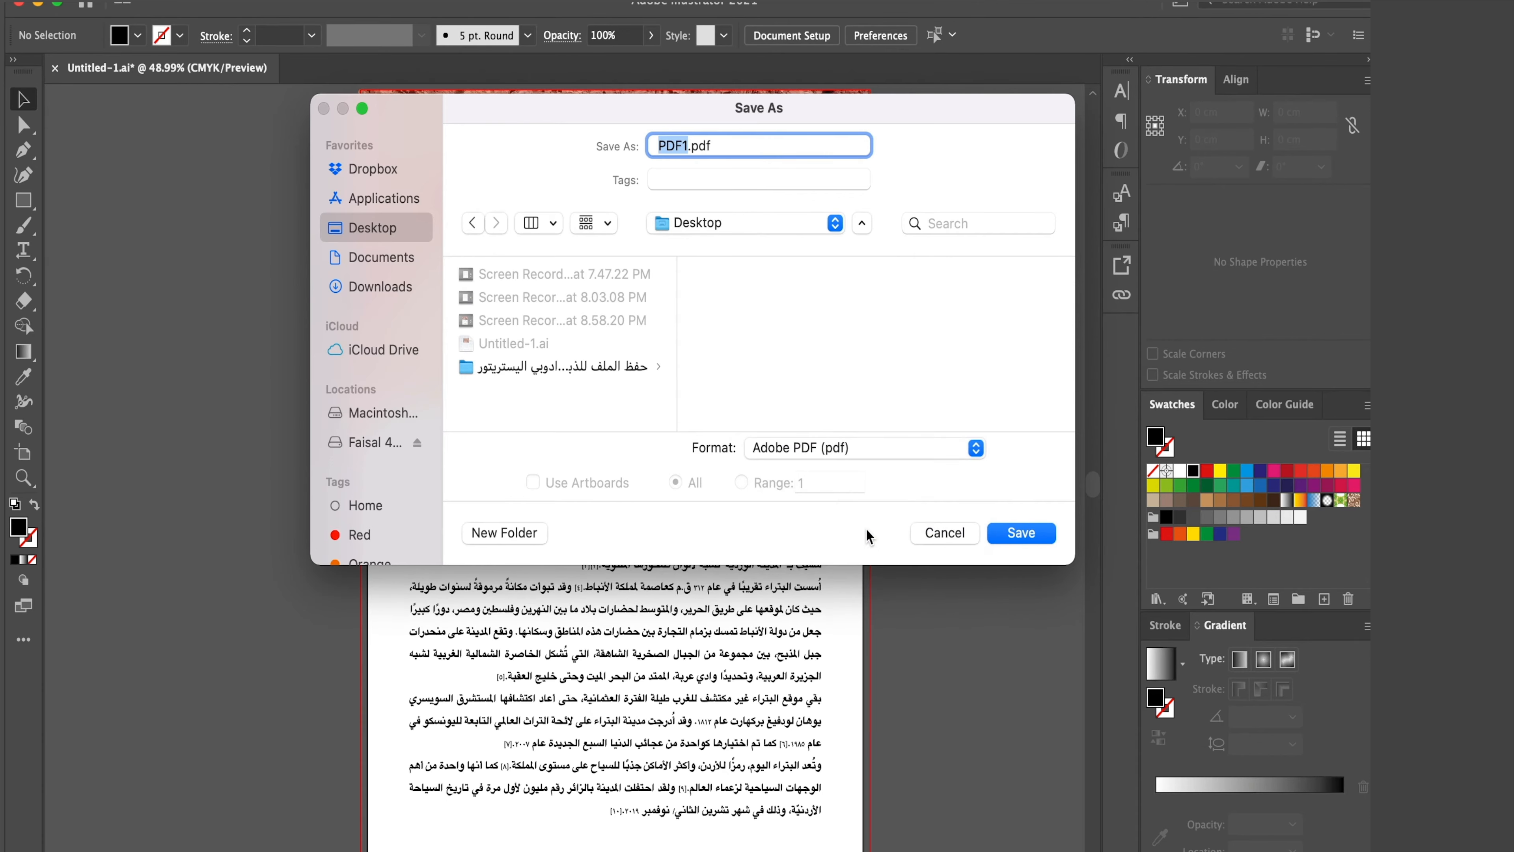
{"action": "left_click", "coordinate": [1031, 539]}
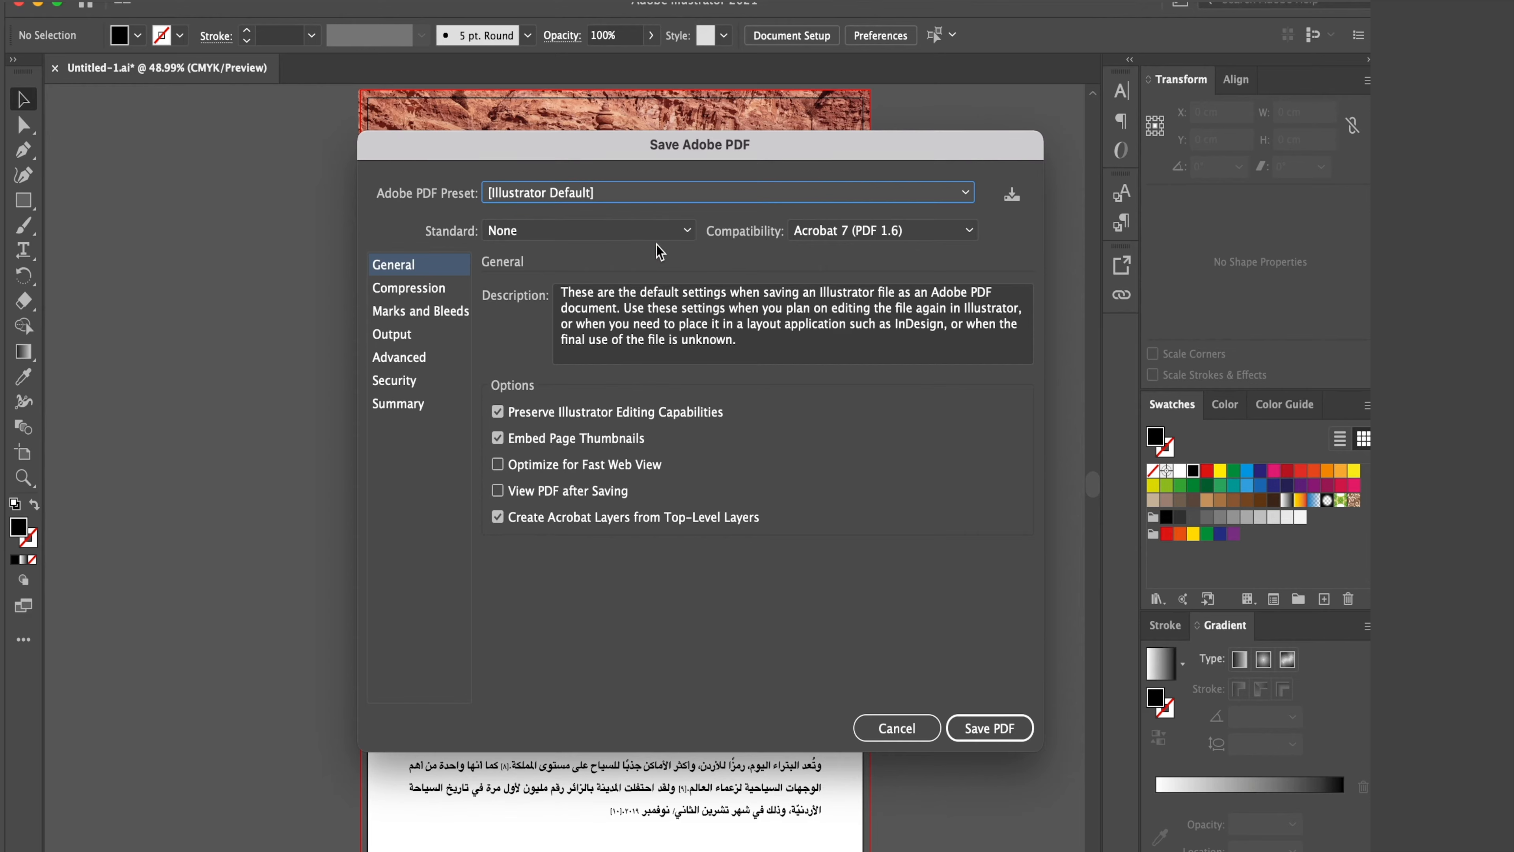
- Choose the High Quality Print Adobe PDF preset
{"action": "left_click", "coordinate": [660, 193]}
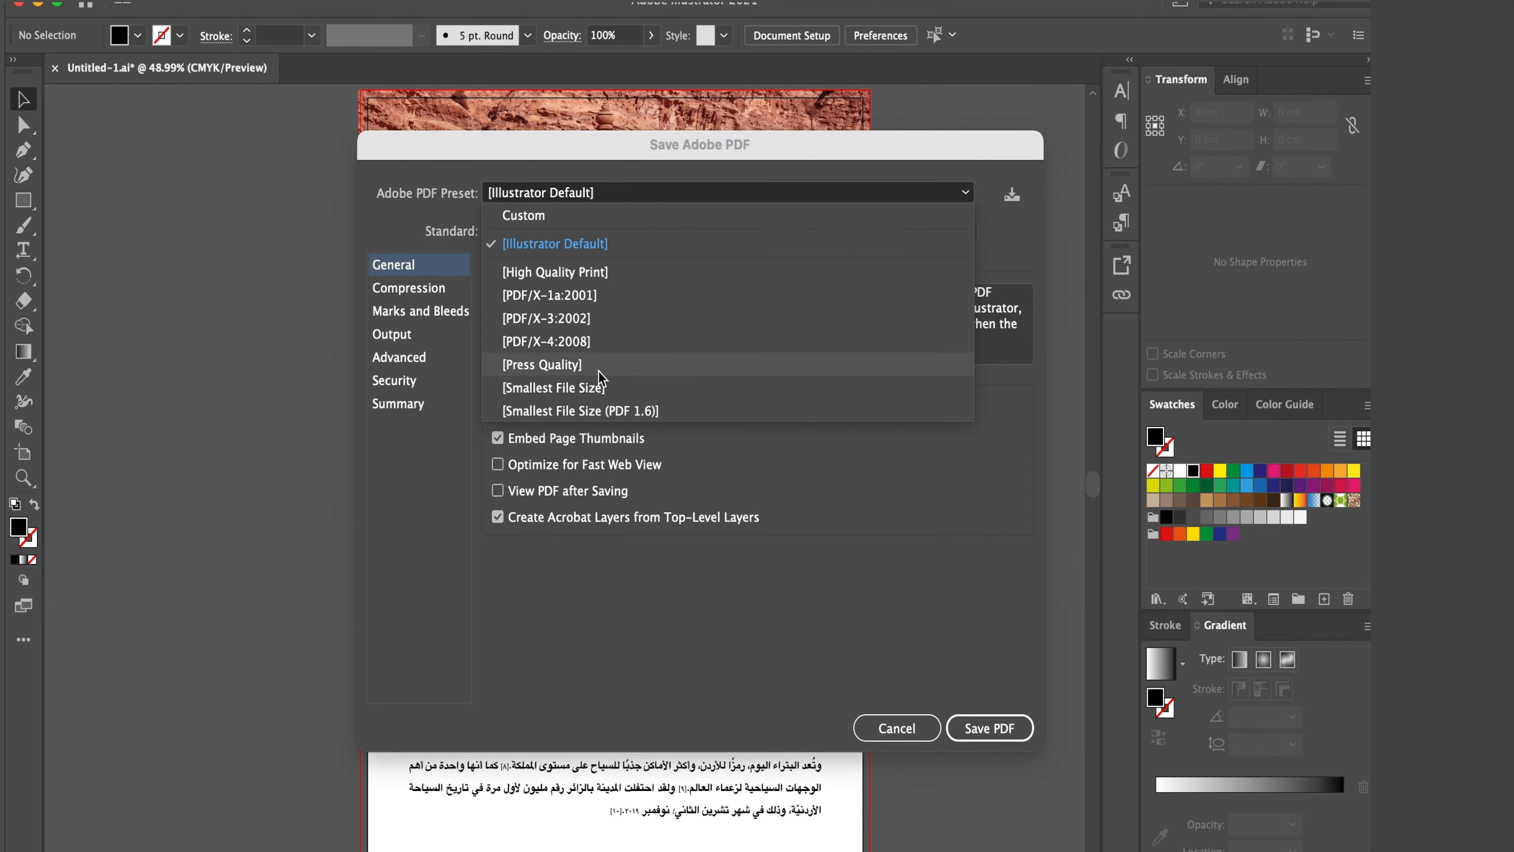
{"action": "left_click", "coordinate": [595, 274]}
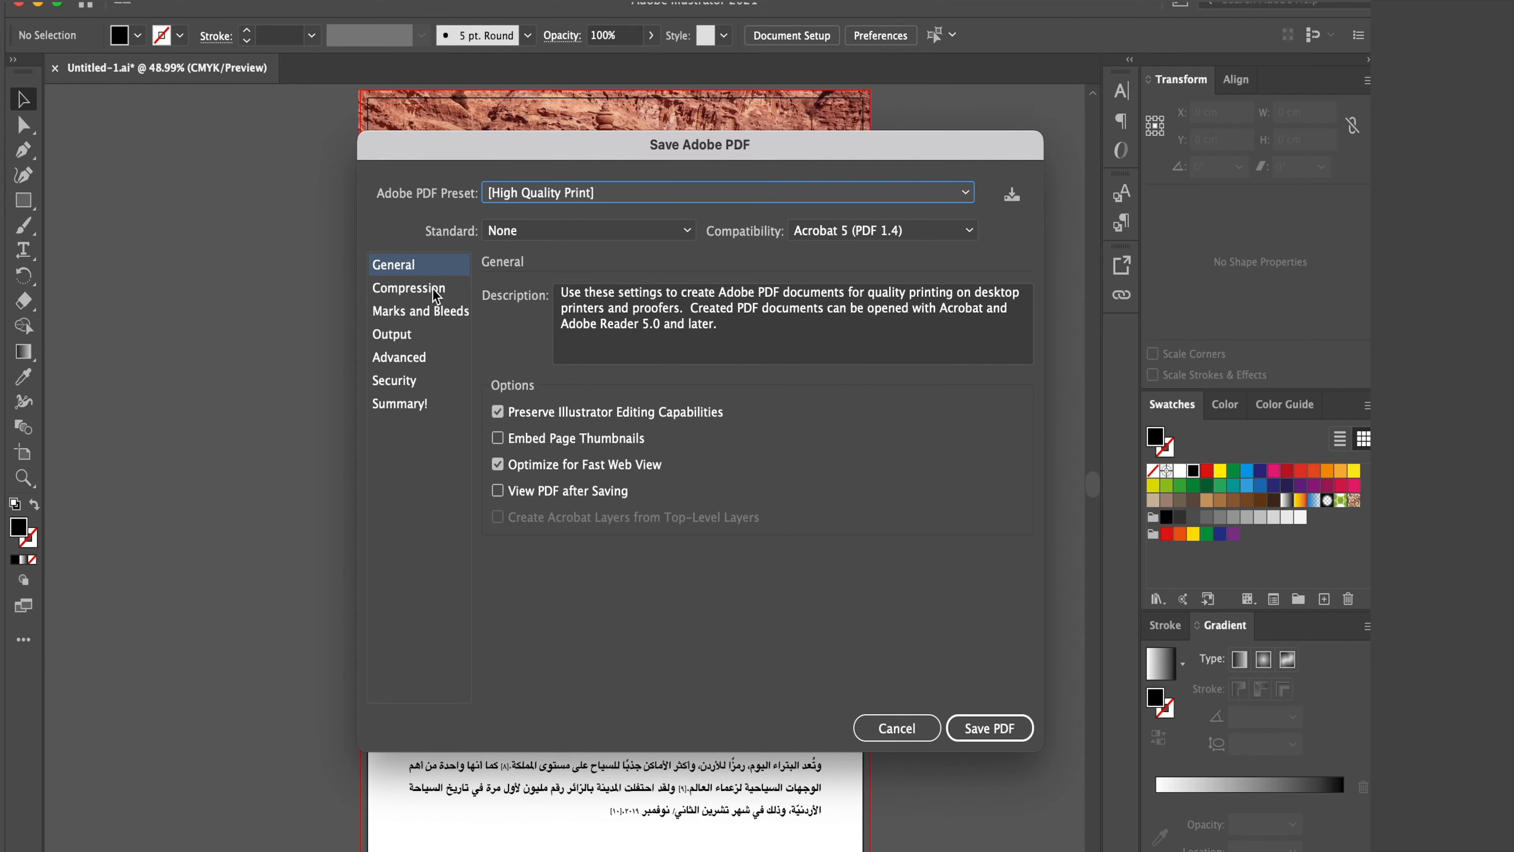
- Enable Use Document Bleed Settings in the Marks and Bleeds options
{"action": "left_click", "coordinate": [451, 318]}
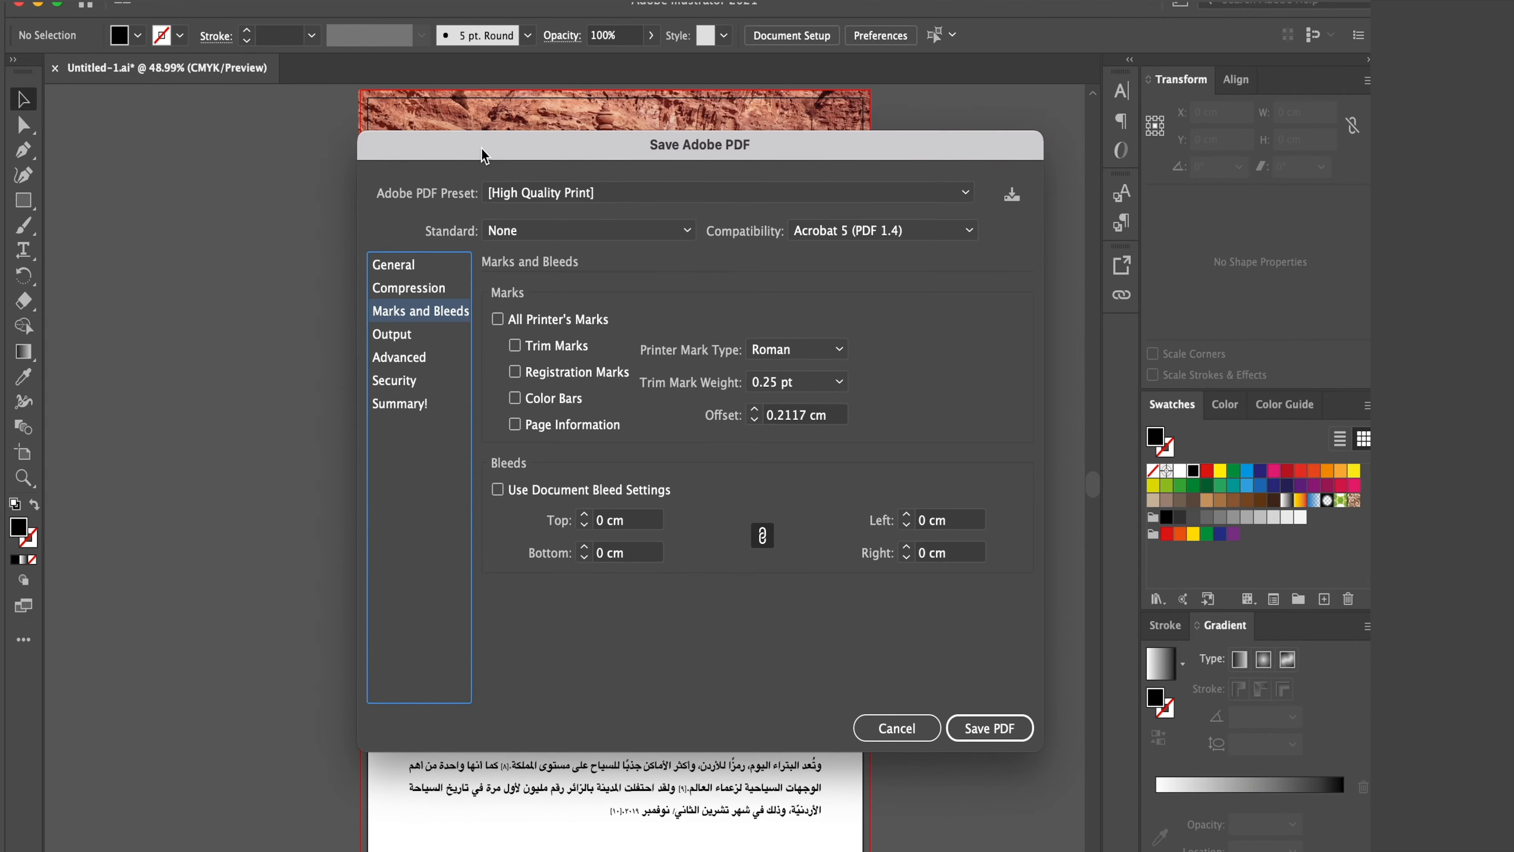
{"action": "left_click_drag", "start_coordinate": [483, 158], "coordinate": [683, 154]}
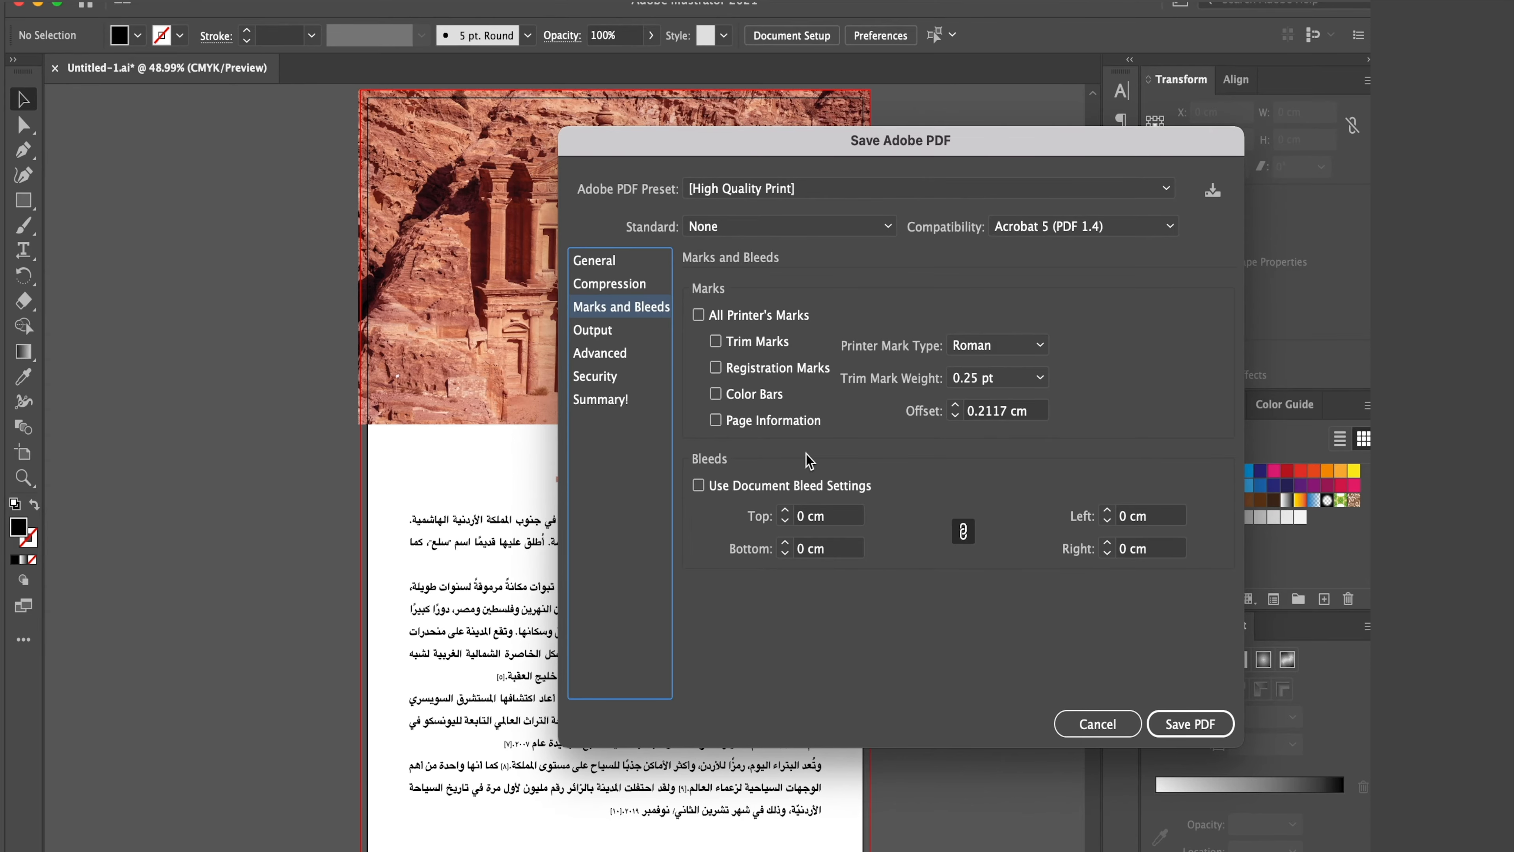
{"action": "left_click_drag", "start_coordinate": [966, 148], "coordinate": [777, 118]}
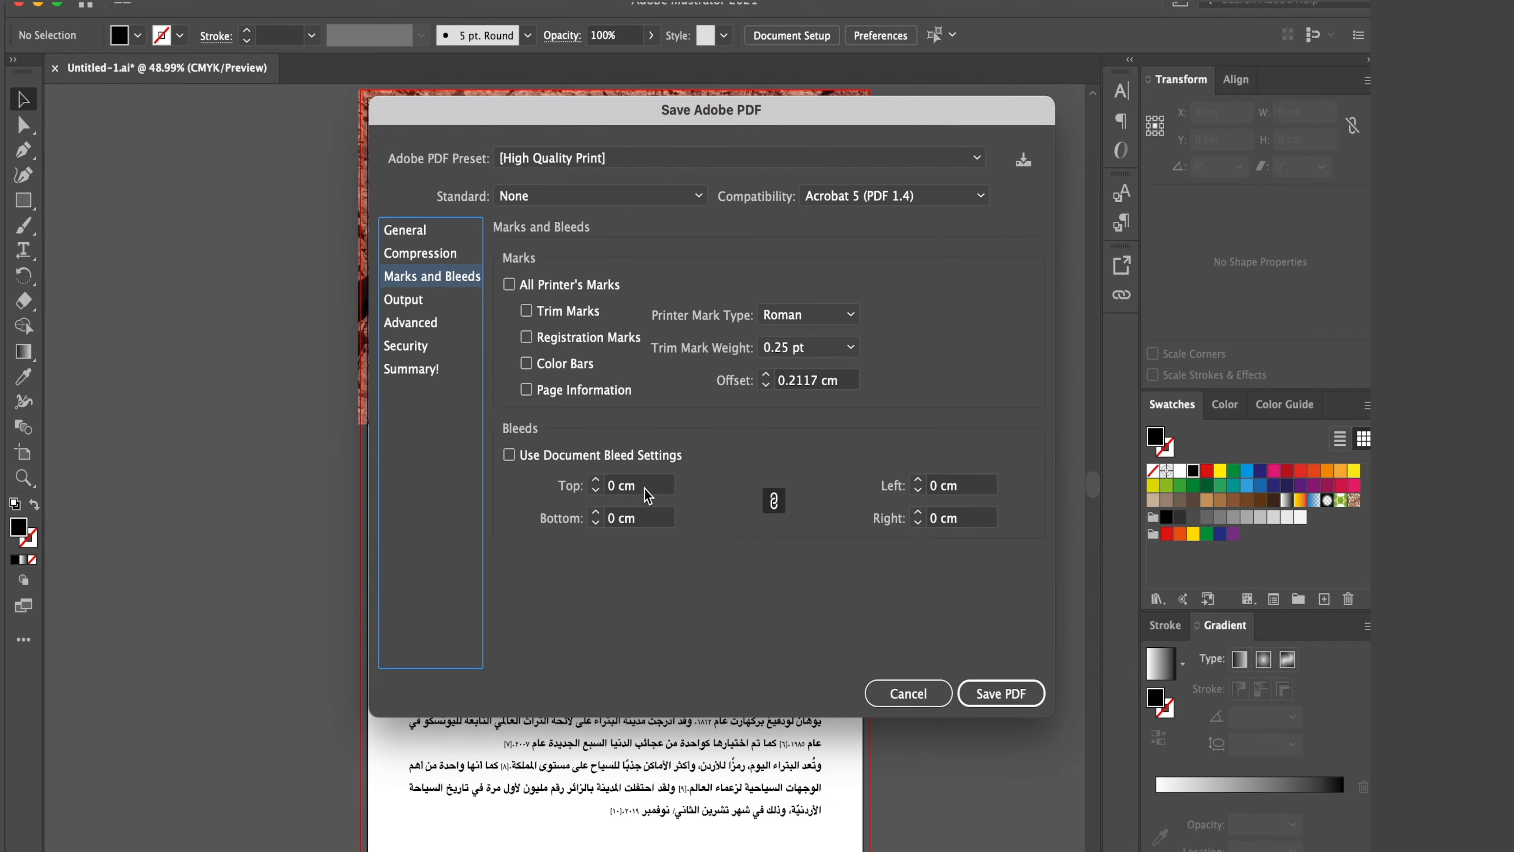
{"action": "left_click", "coordinate": [621, 461]}
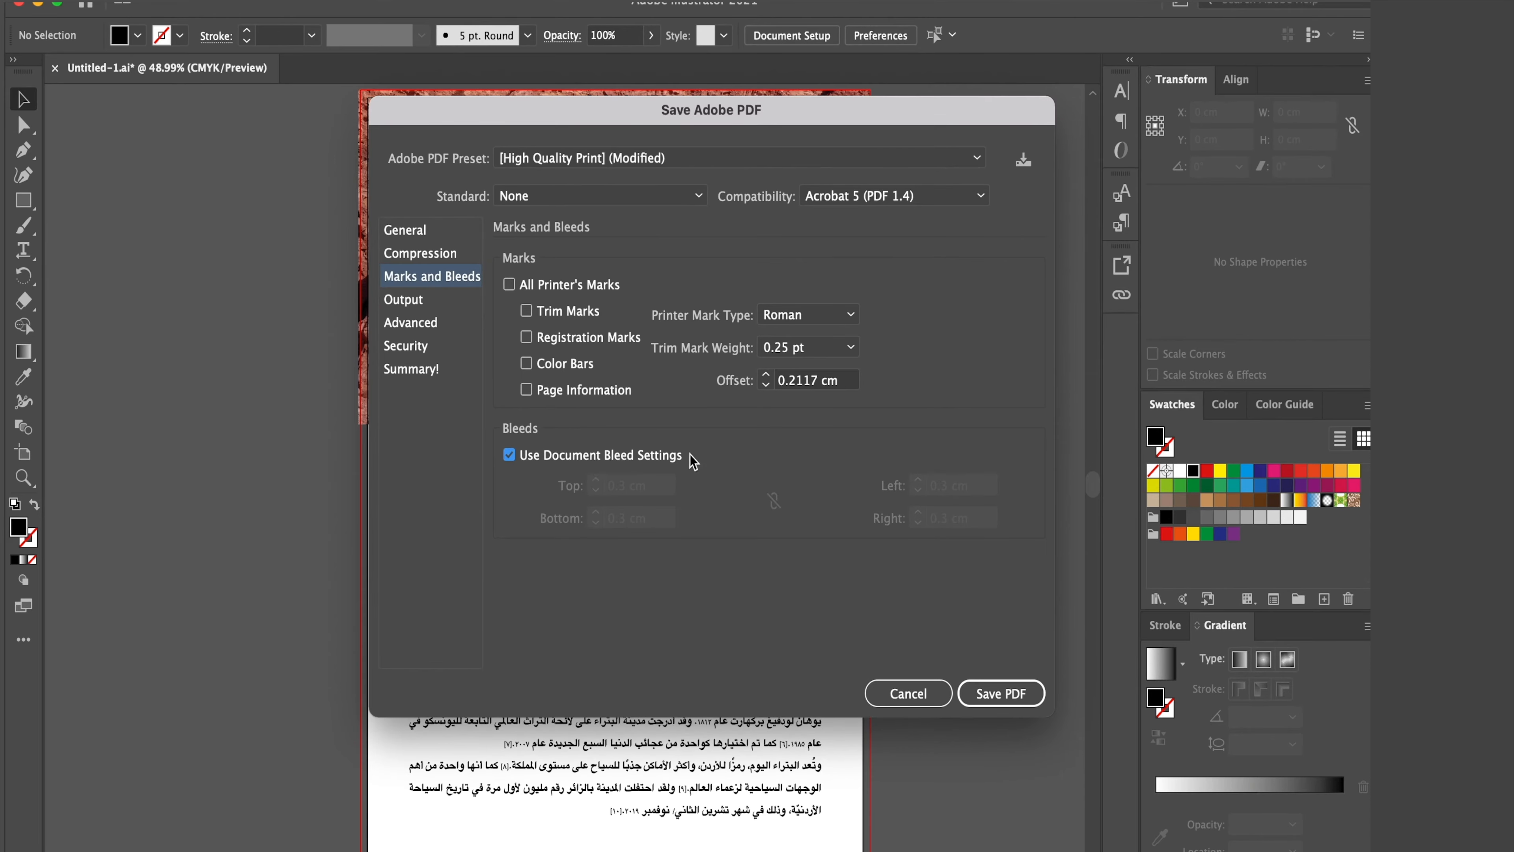
{"action": "left_click_drag", "start_coordinate": [571, 109], "coordinate": [433, 114]}
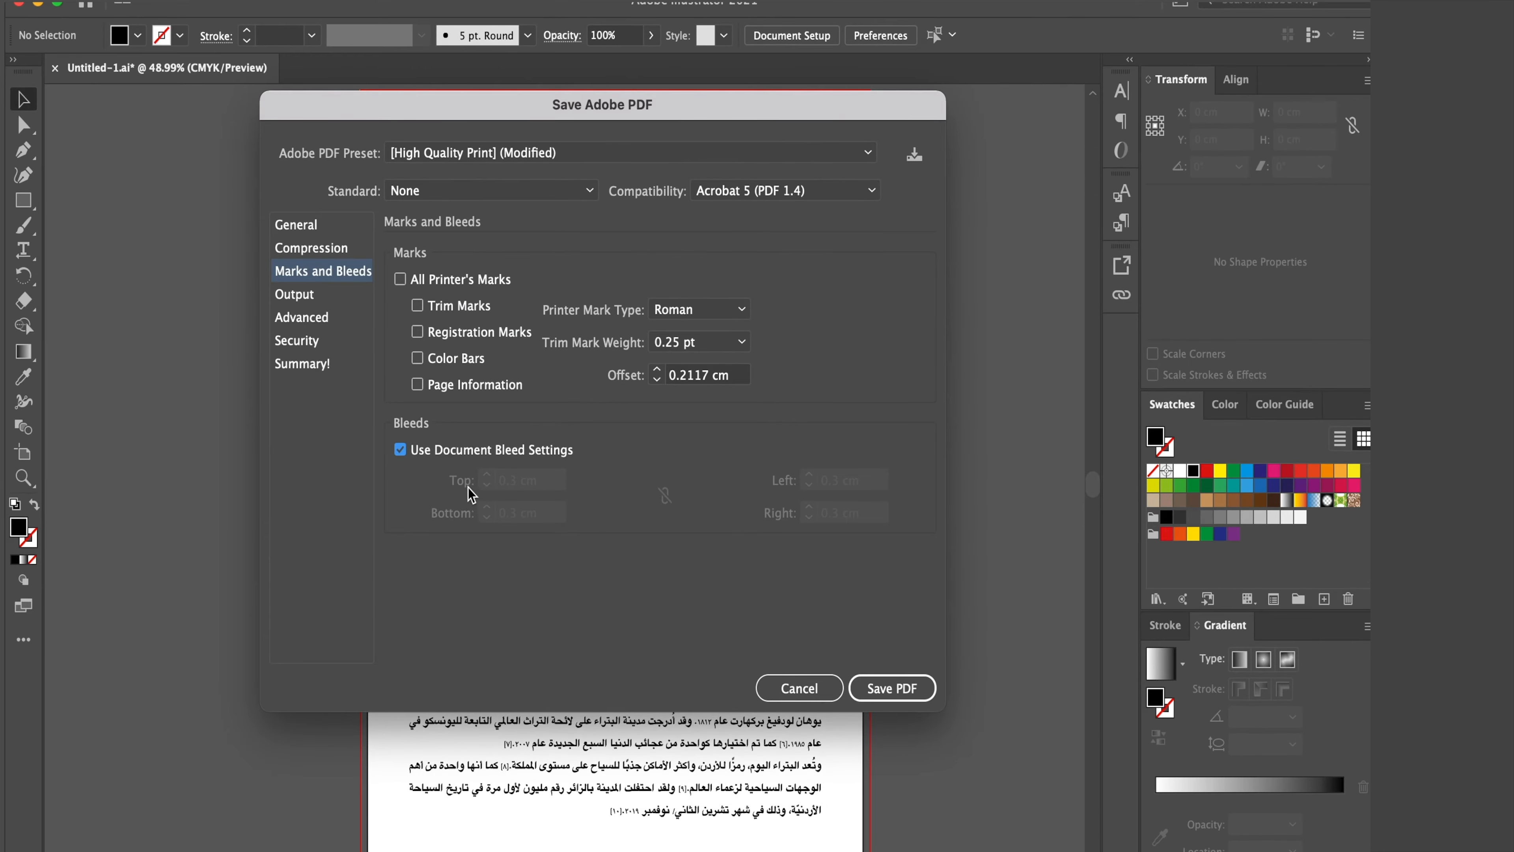
{"action": "left_click", "coordinate": [451, 450]}
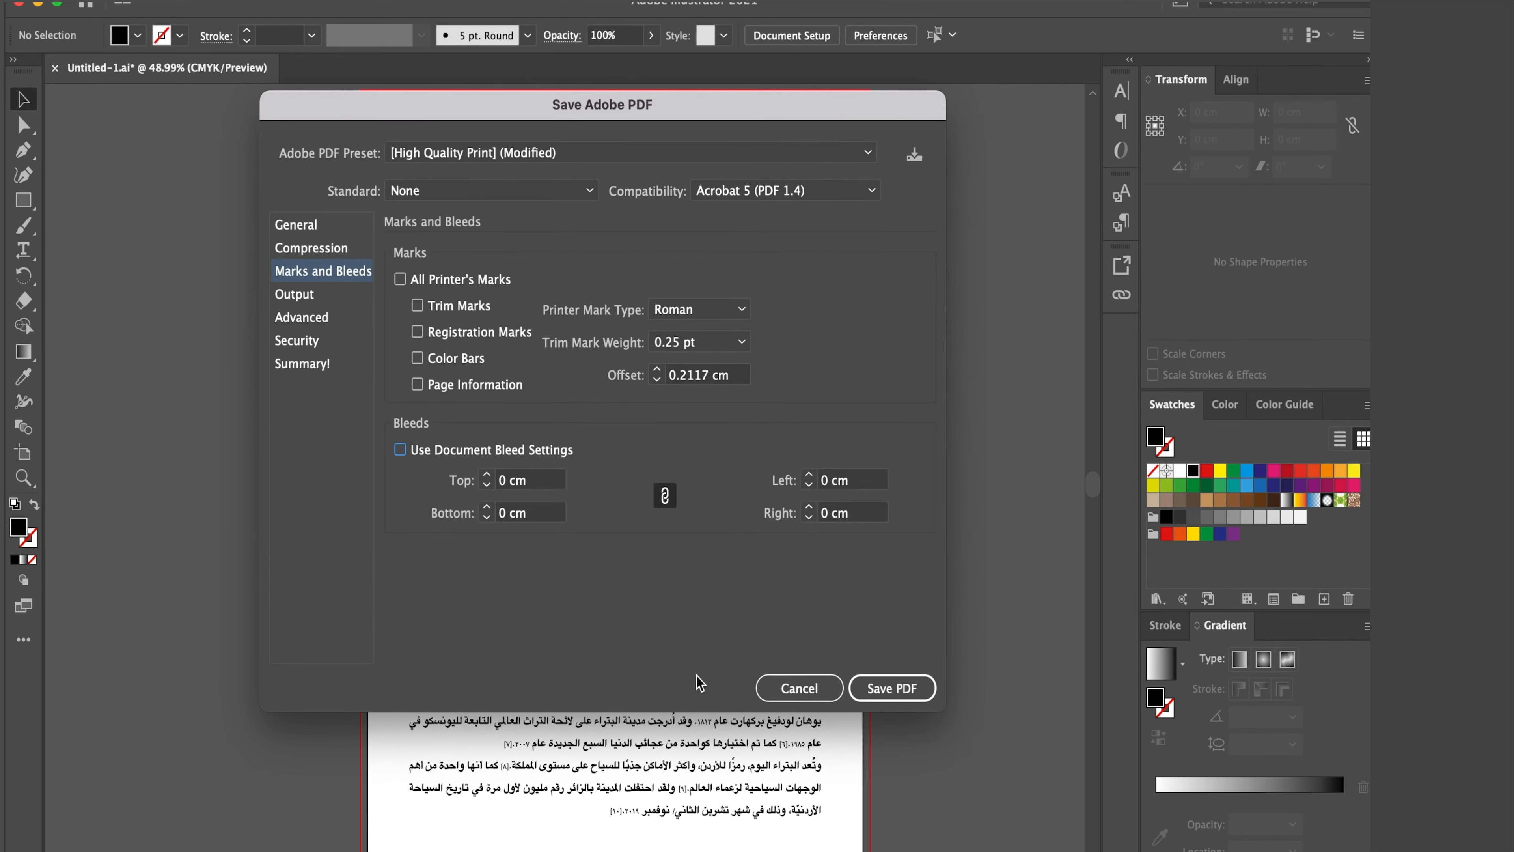
{"action": "left_click", "coordinate": [540, 484]}
{"action": "triple_click", "coordinate": [513, 471]}
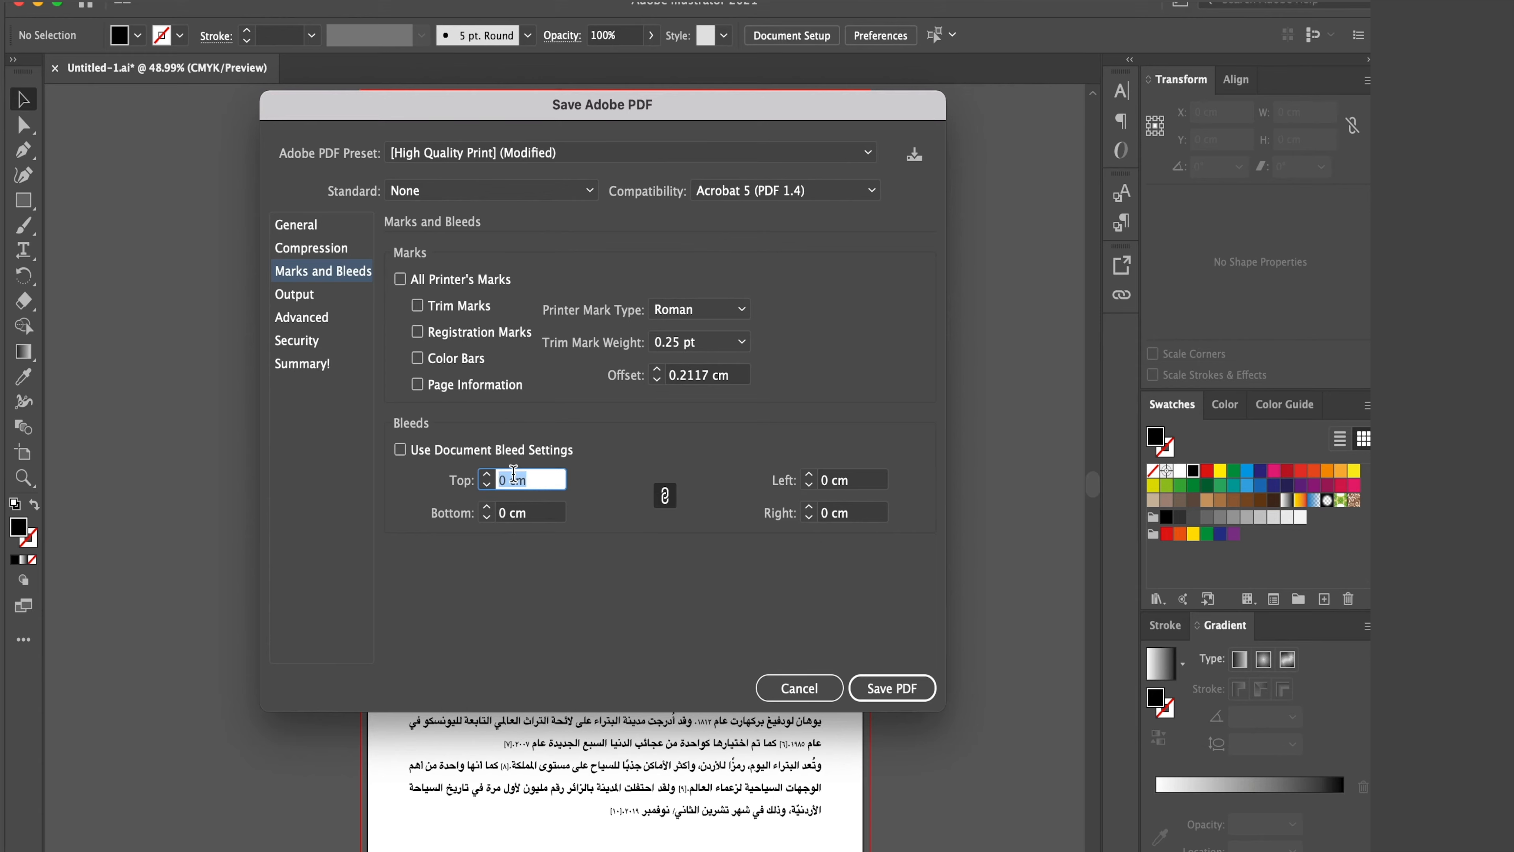
{"action": "left_click", "coordinate": [448, 444]}
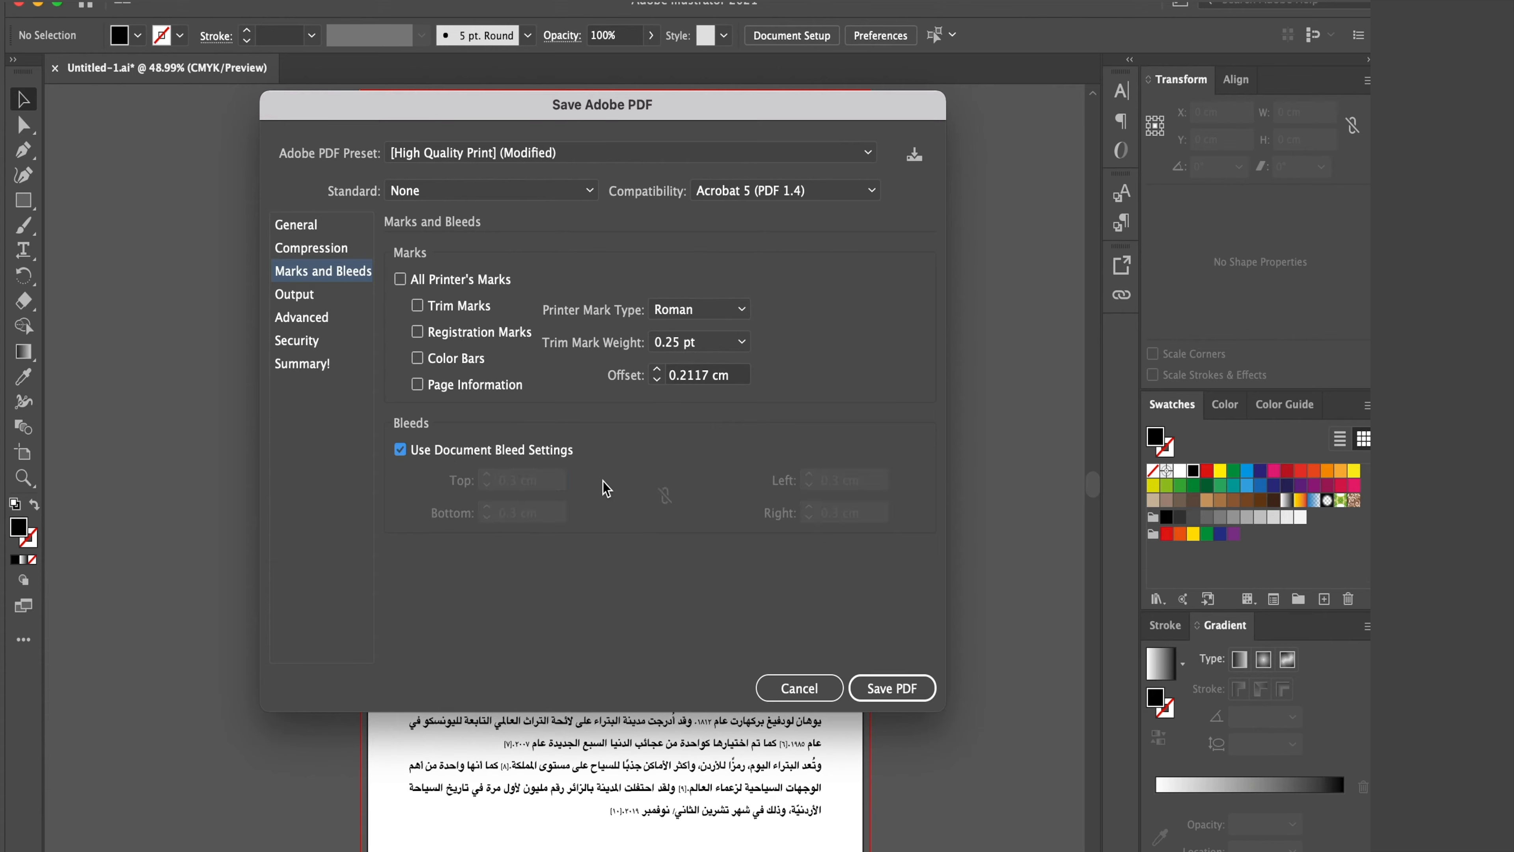
- Review the Compression, Output and General options, keep Acrobat 5 (PDF 1.4) compatibility, and save the PDF
{"action": "left_click", "coordinate": [325, 249]}
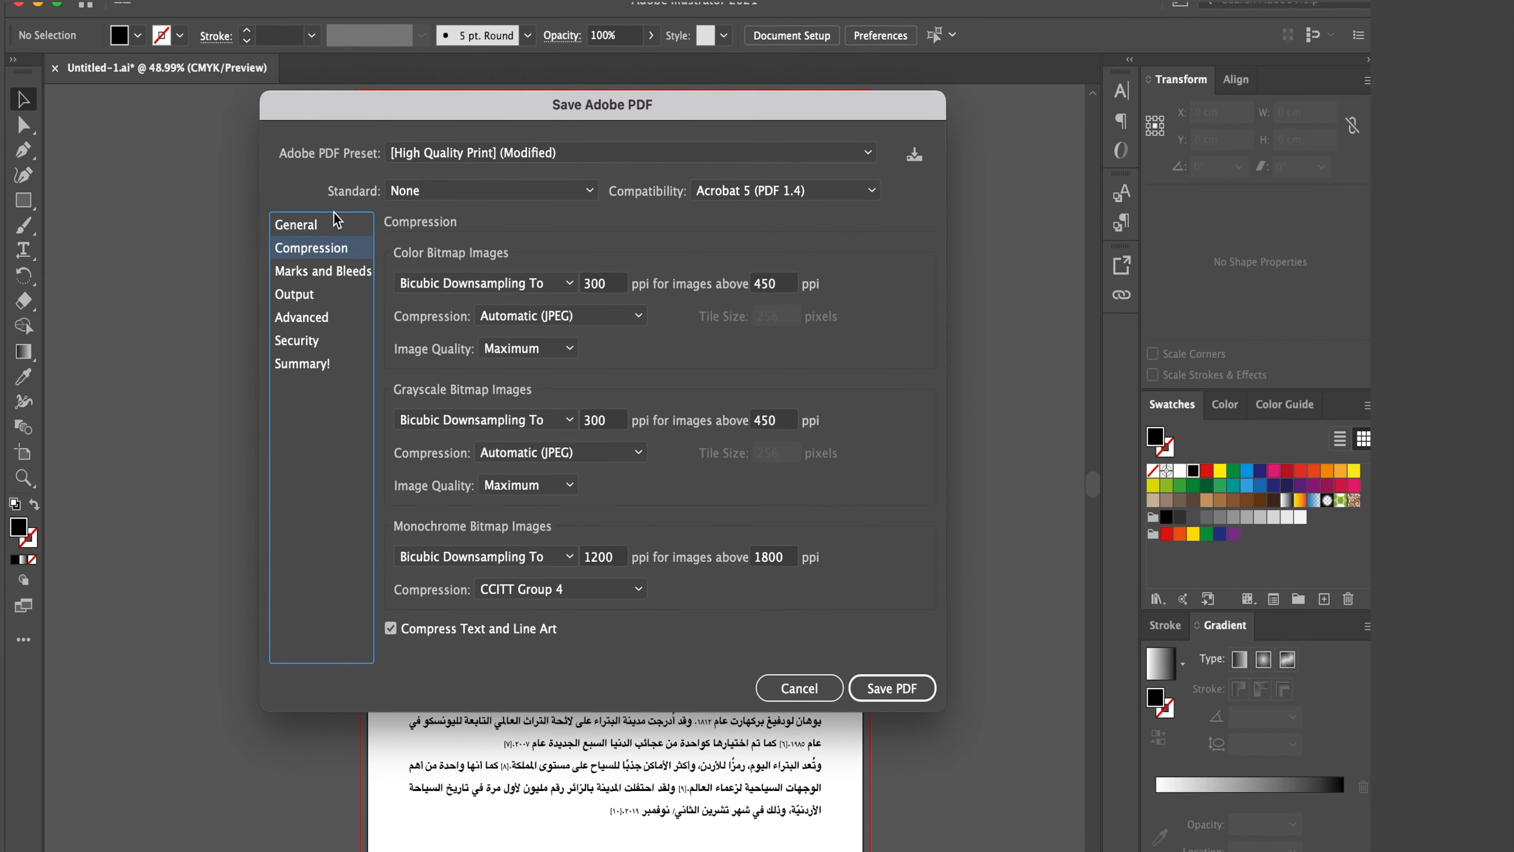
{"action": "left_click", "coordinate": [332, 278]}
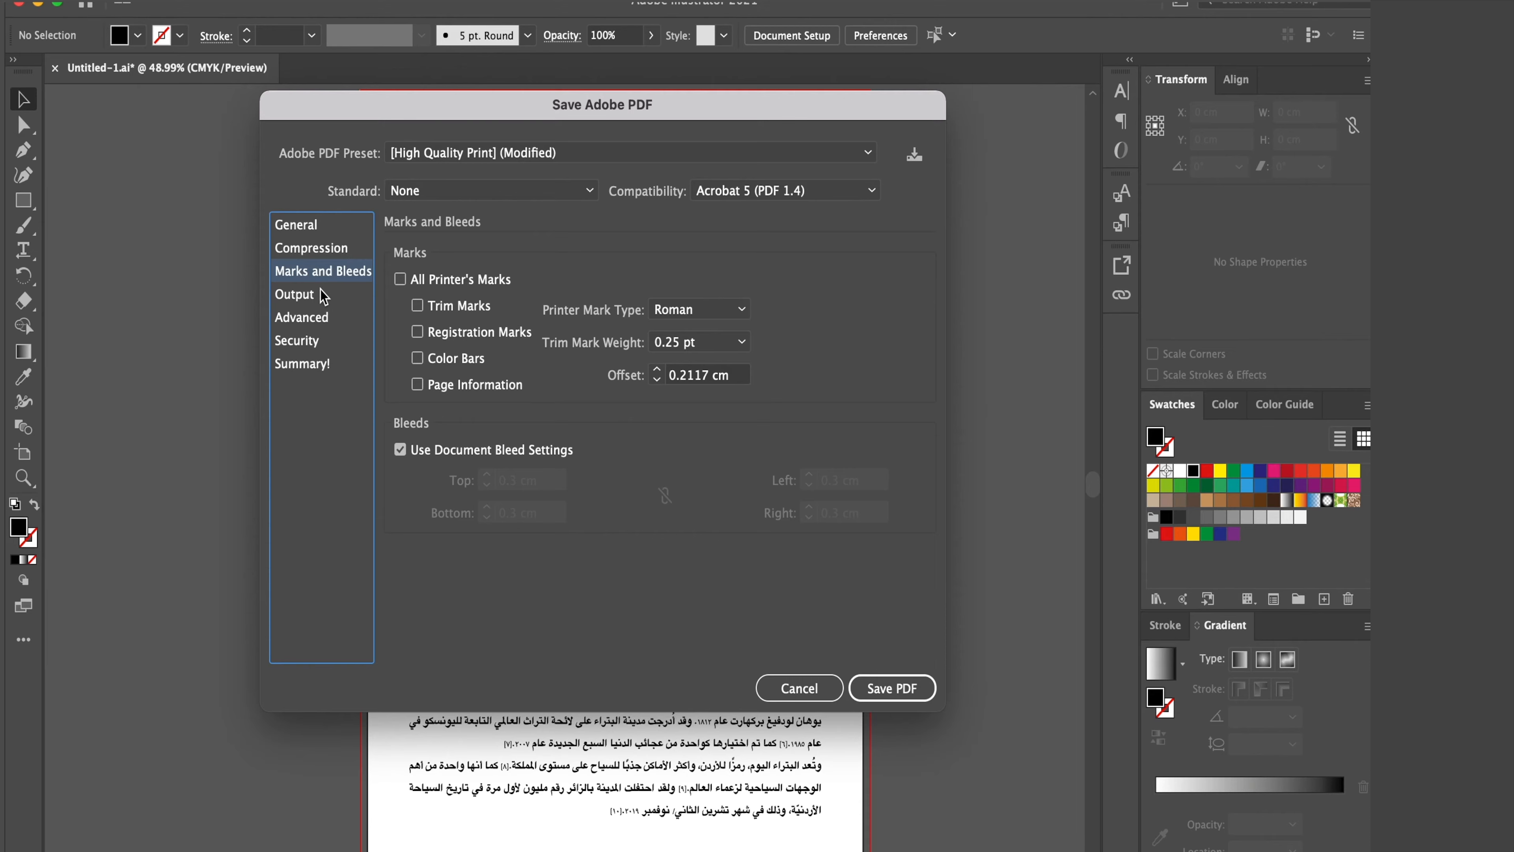
{"action": "left_click", "coordinate": [322, 294]}
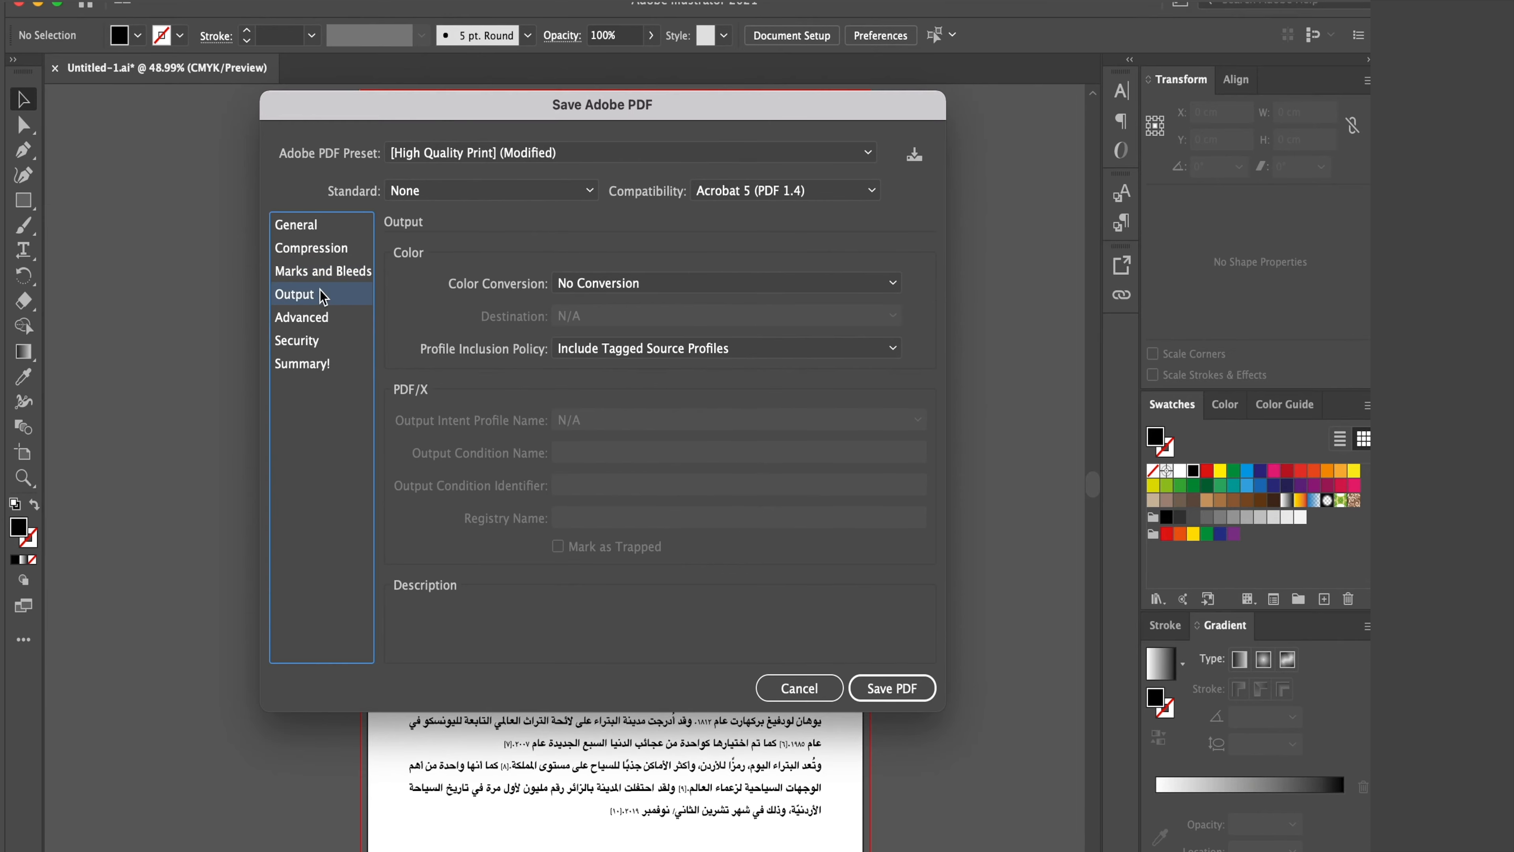
{"action": "left_click", "coordinate": [297, 225]}
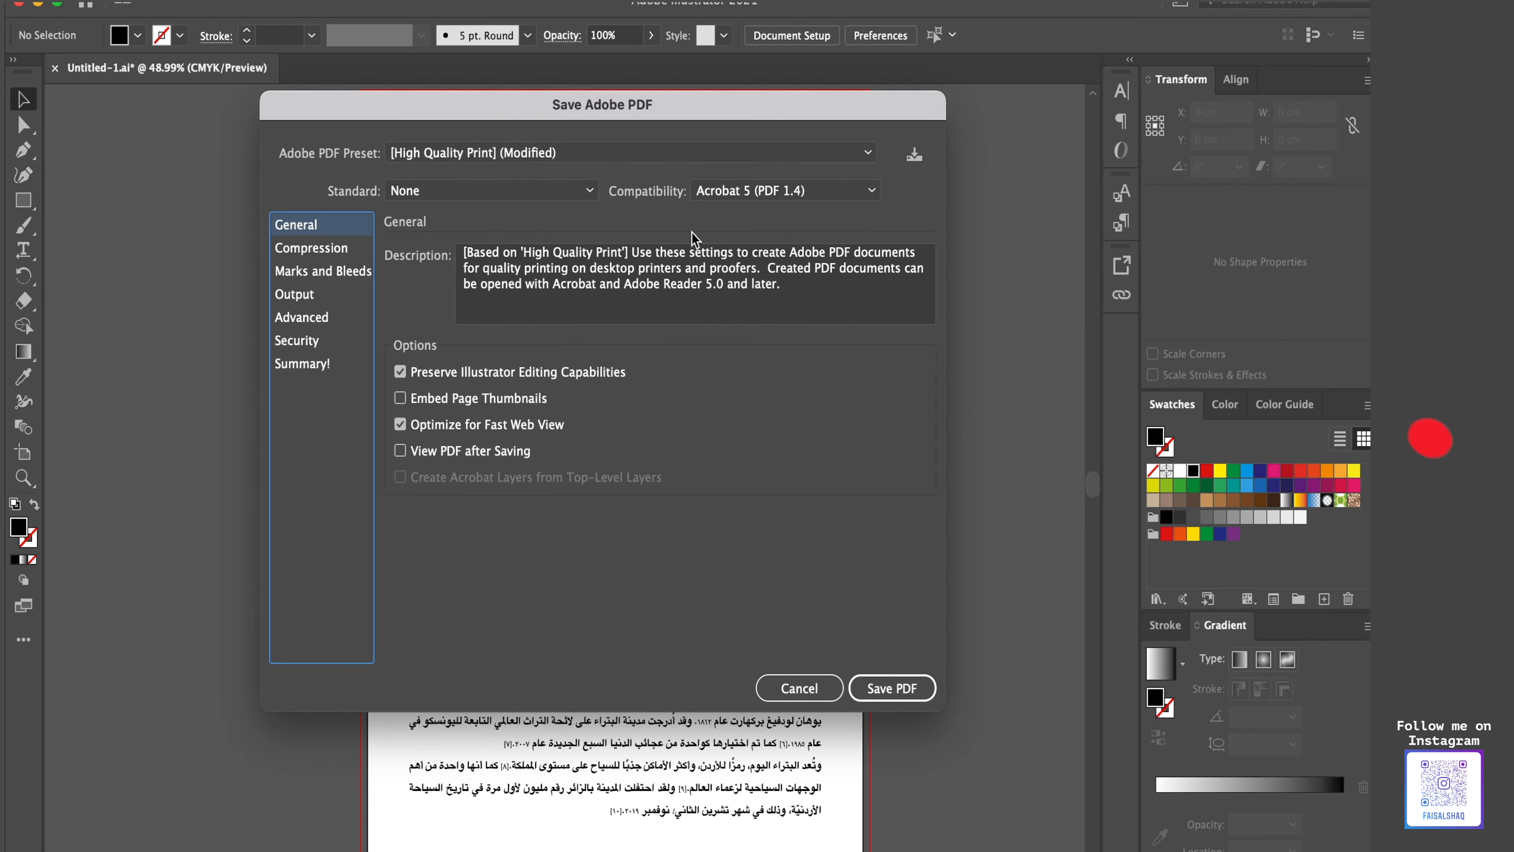
{"action": "left_click", "coordinate": [770, 198]}
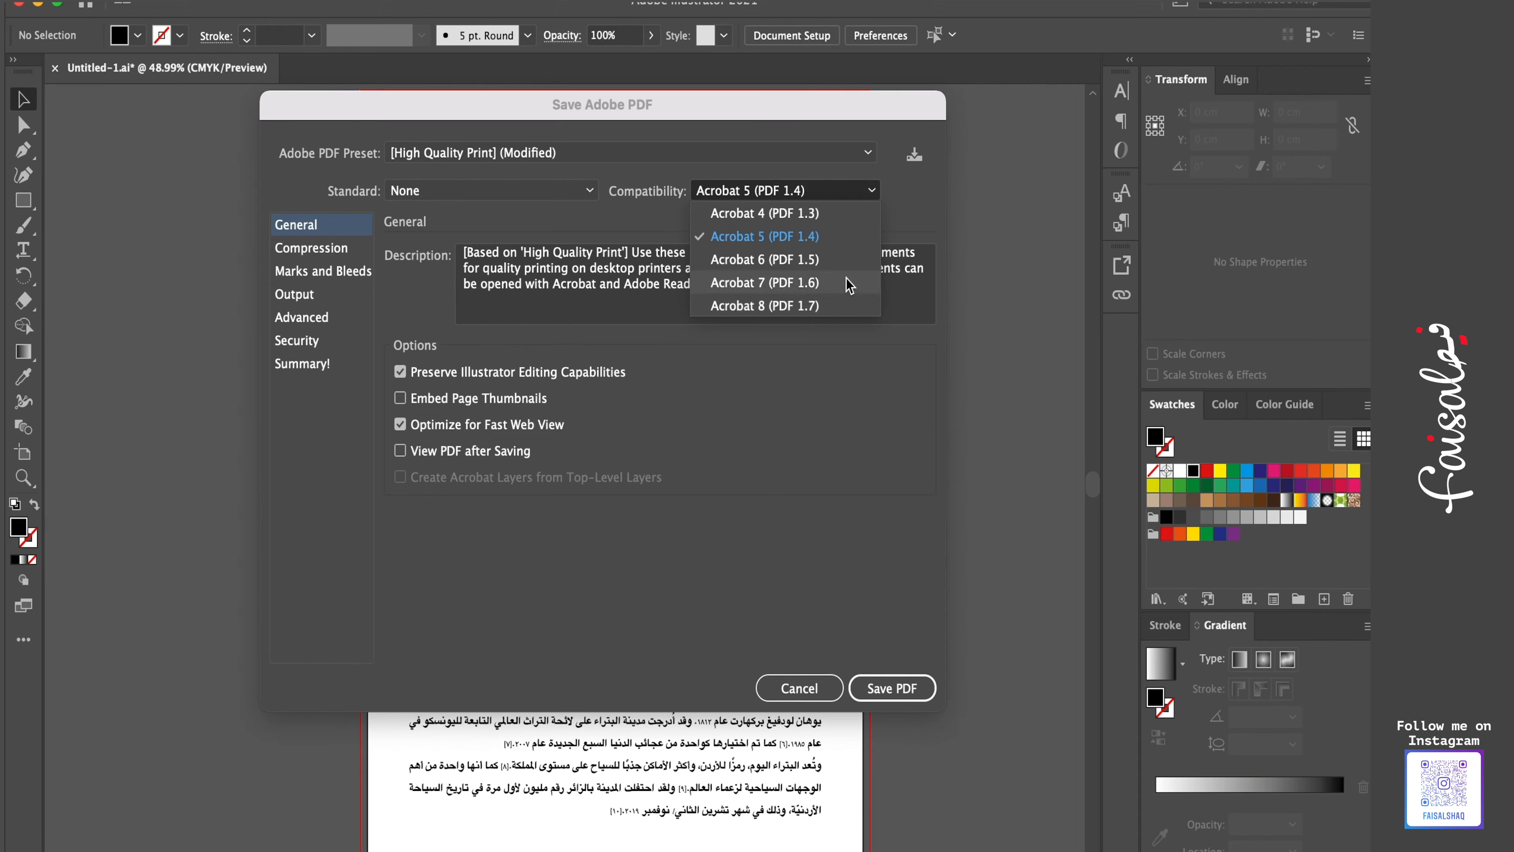
{"action": "left_click", "coordinate": [814, 243]}
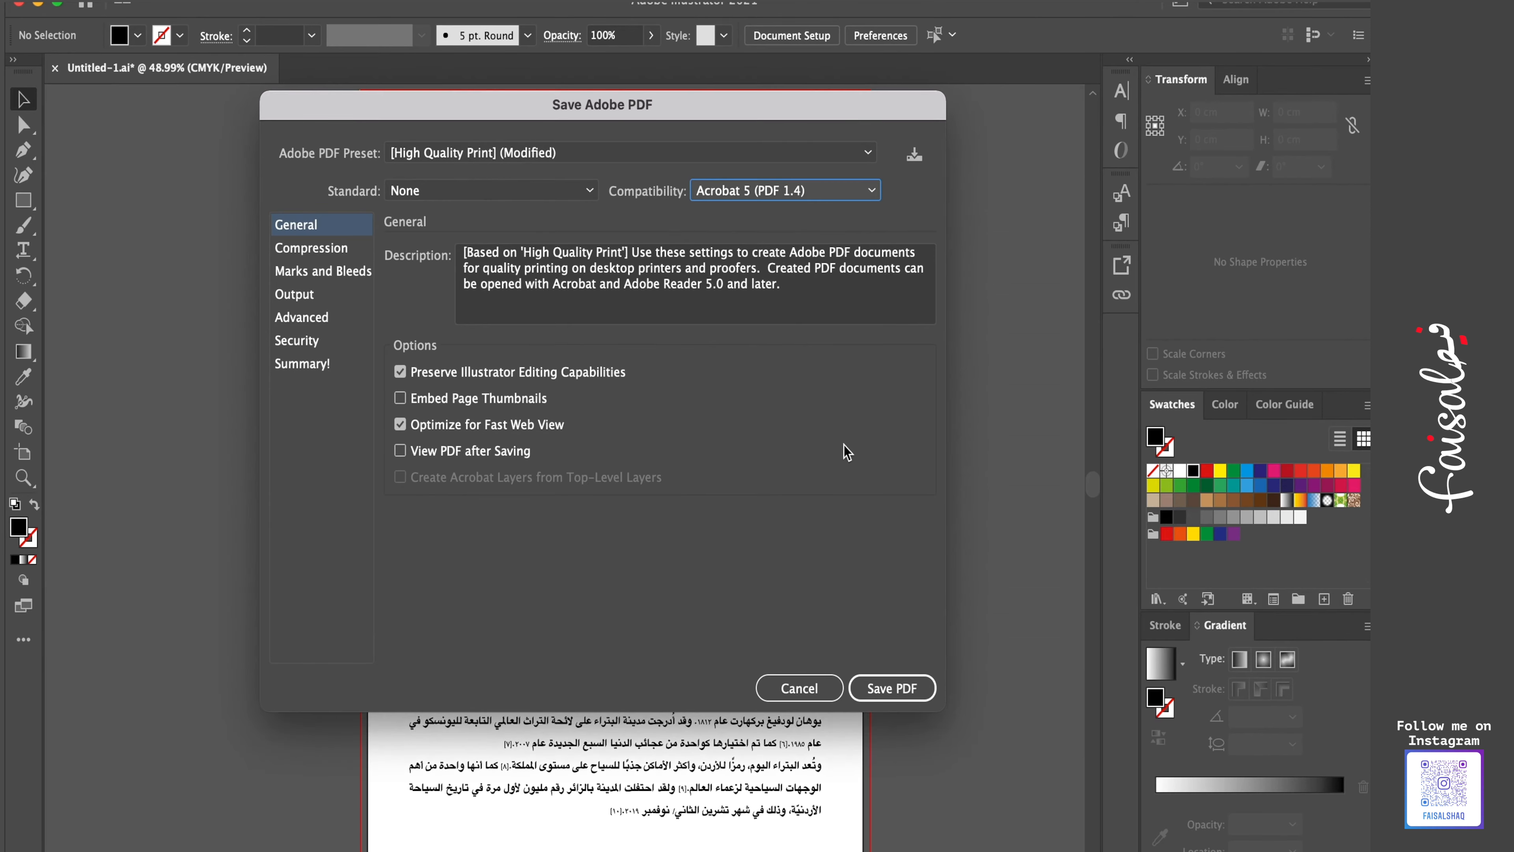
{"action": "left_click", "coordinate": [887, 688]}
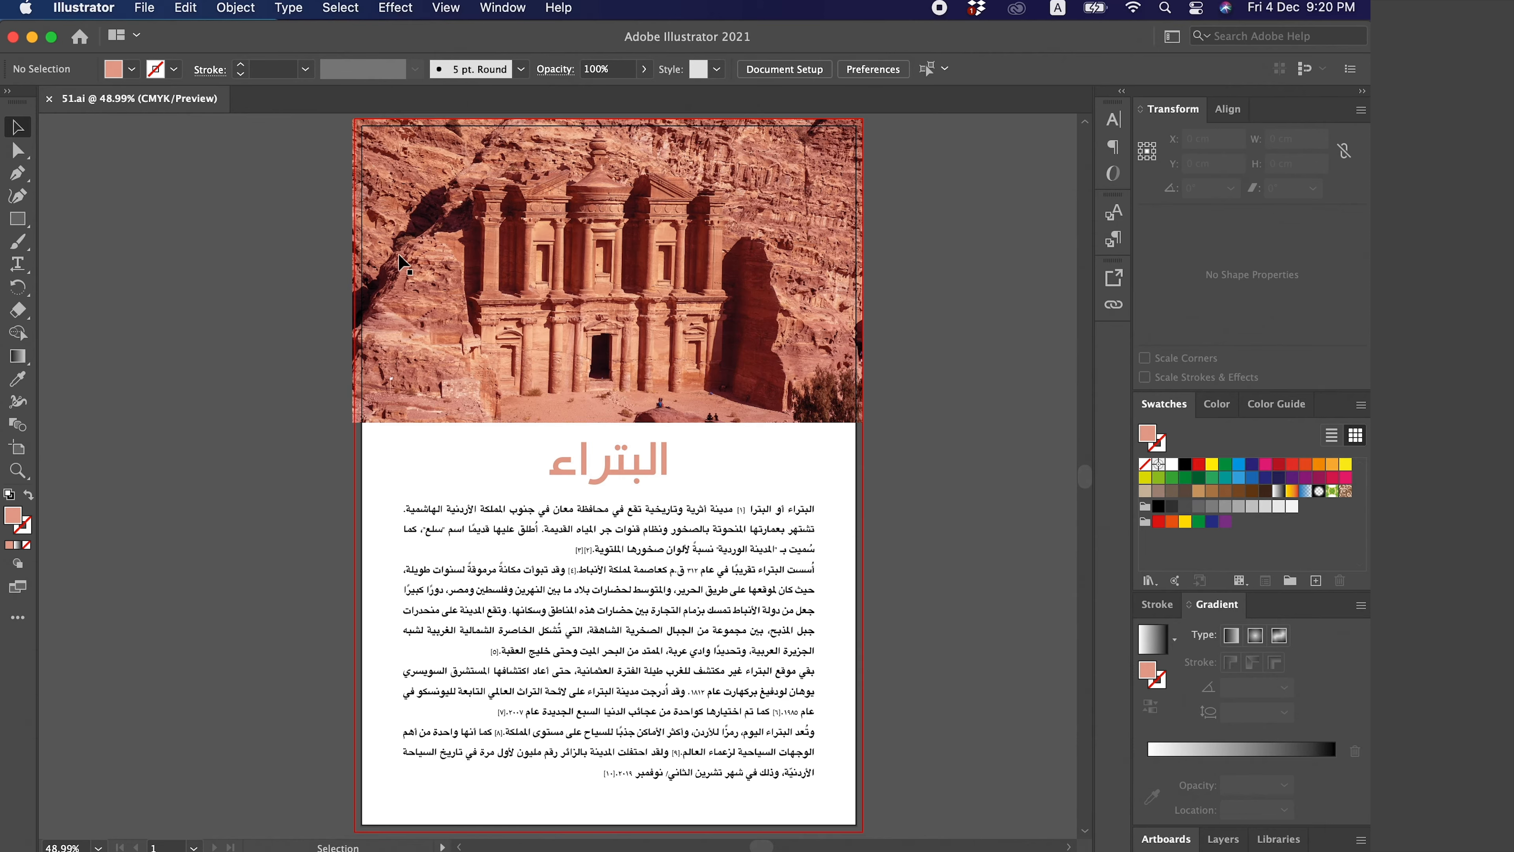
- Open the Package dialog for the document and set the folder name to Print
{"action": "left_click", "coordinate": [145, 7]}
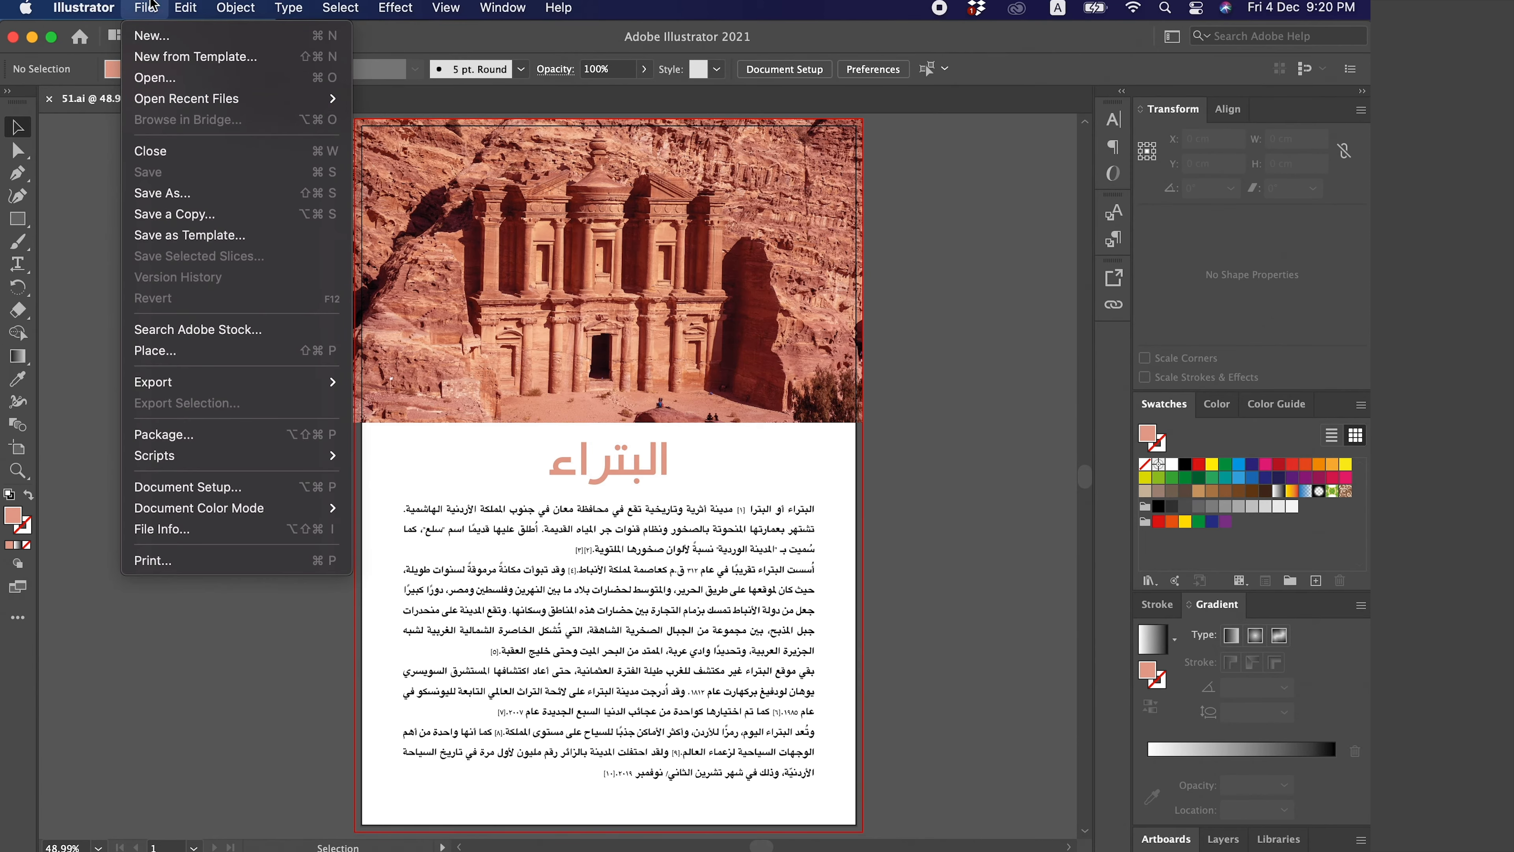
{"action": "left_click", "coordinate": [268, 440]}
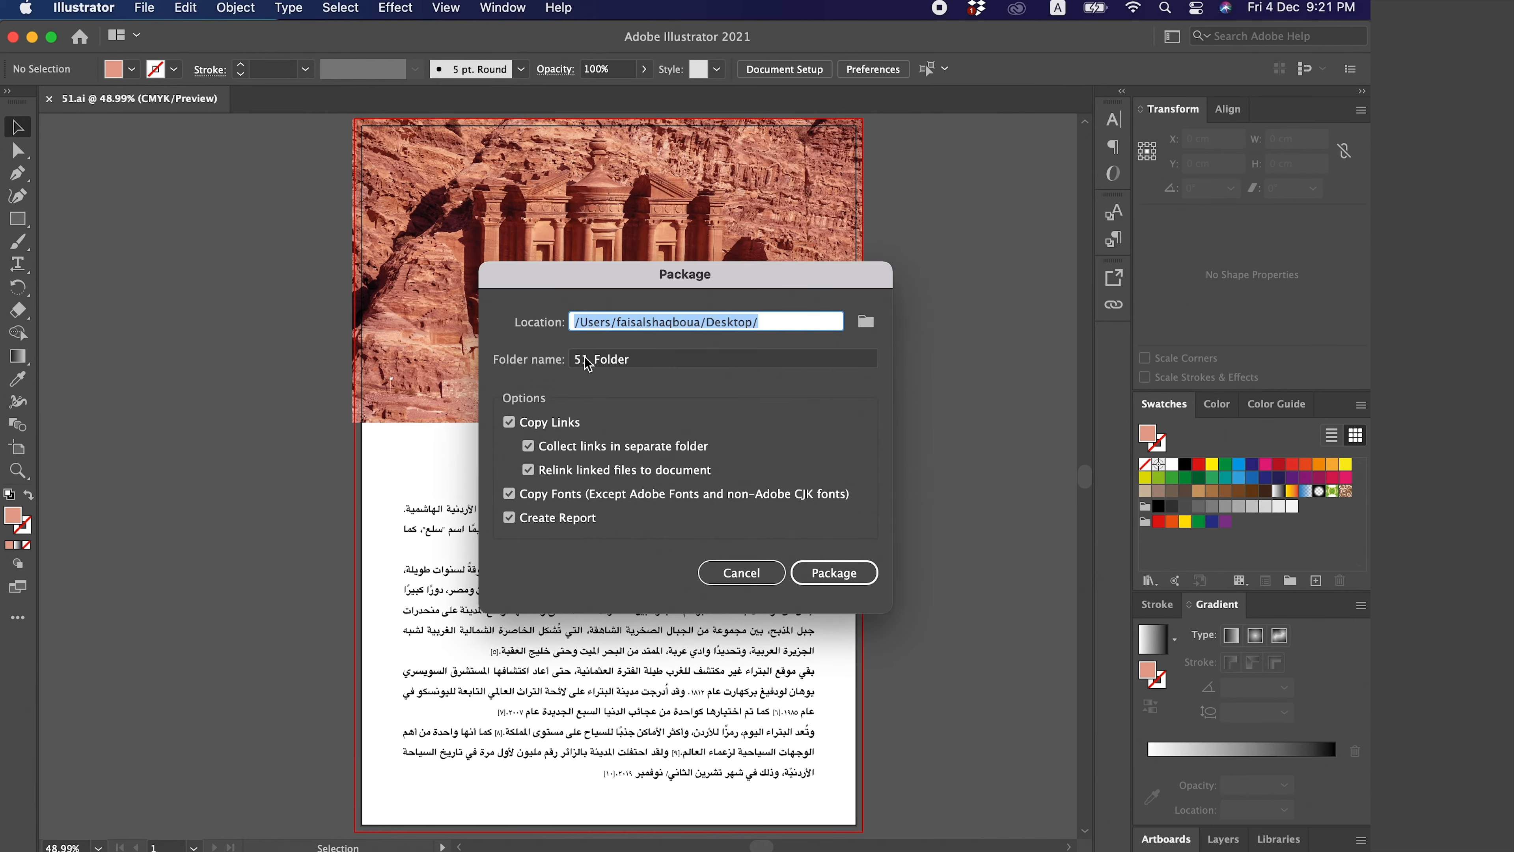
{"action": "left_click", "coordinate": [626, 360]}
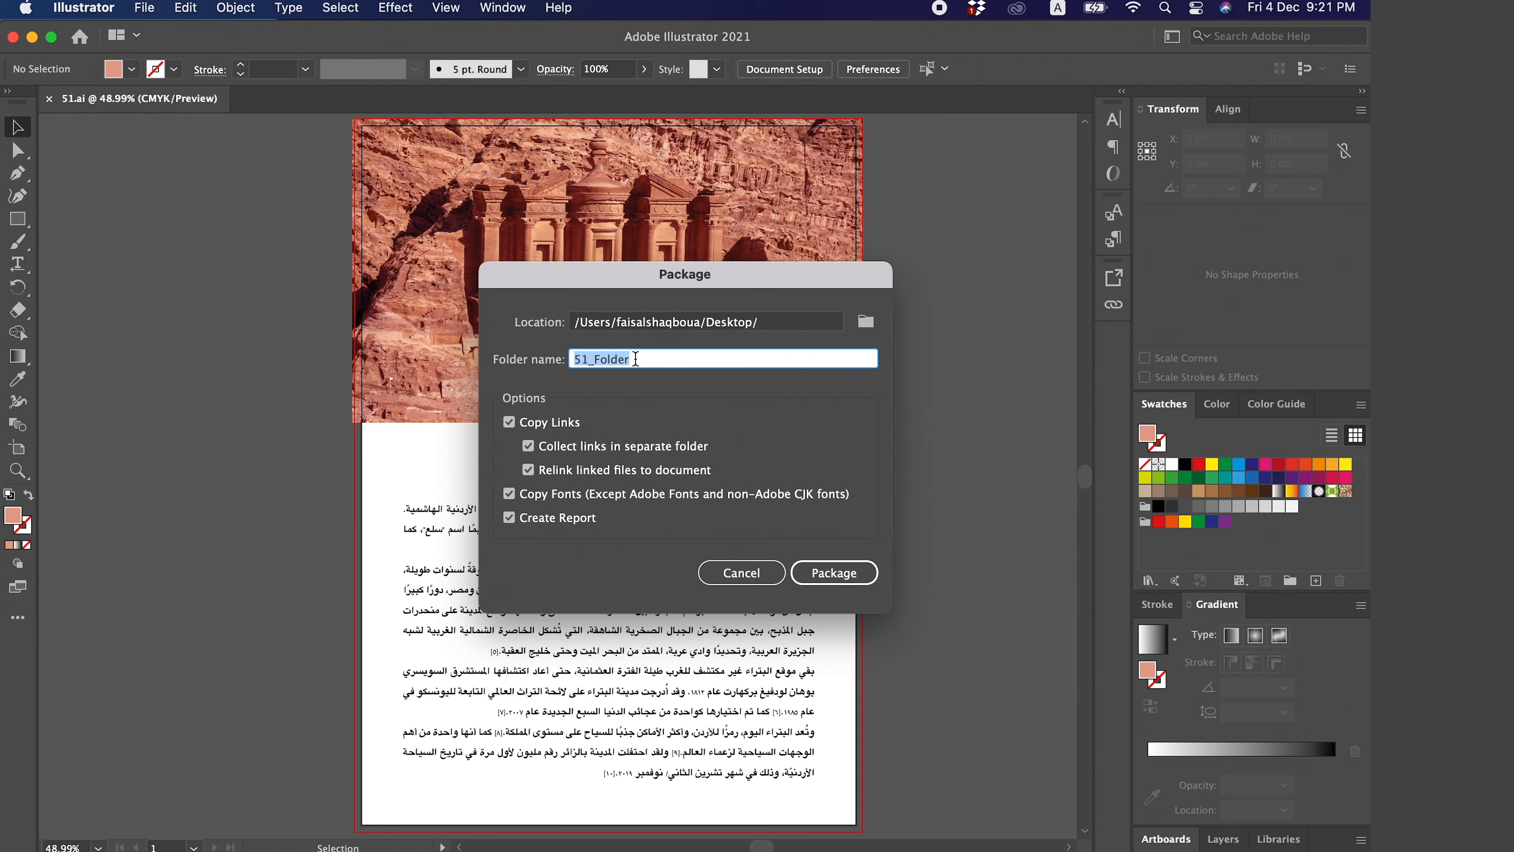
{"action": "type", "text": "Print"}
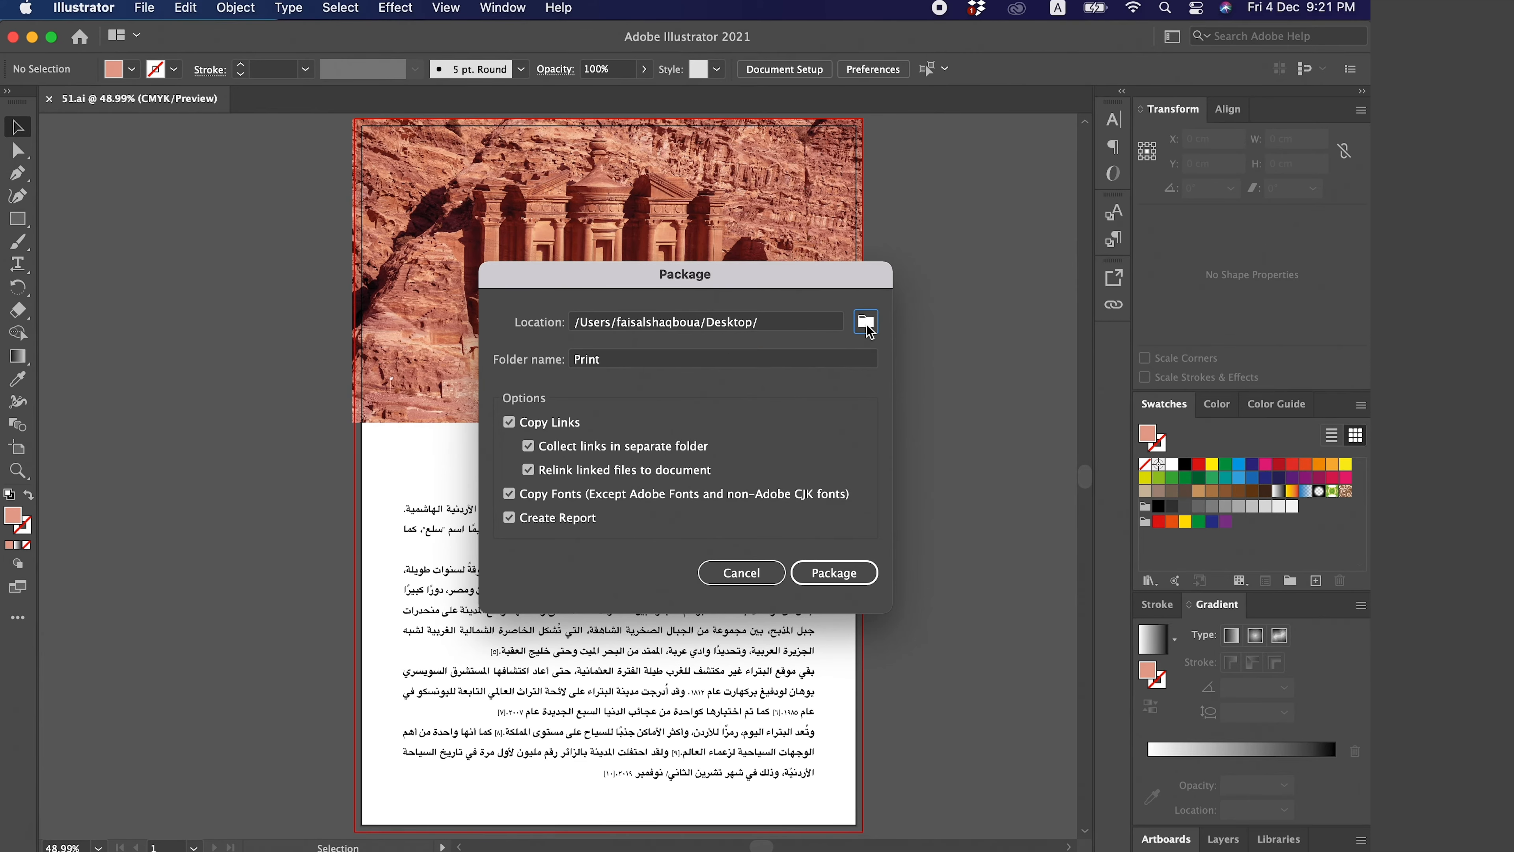
- Set the package location to the 'حفظ الملف للطباعة ادوبي اليستريتور' folder on the Desktop
{"action": "left_click", "coordinate": [866, 321]}
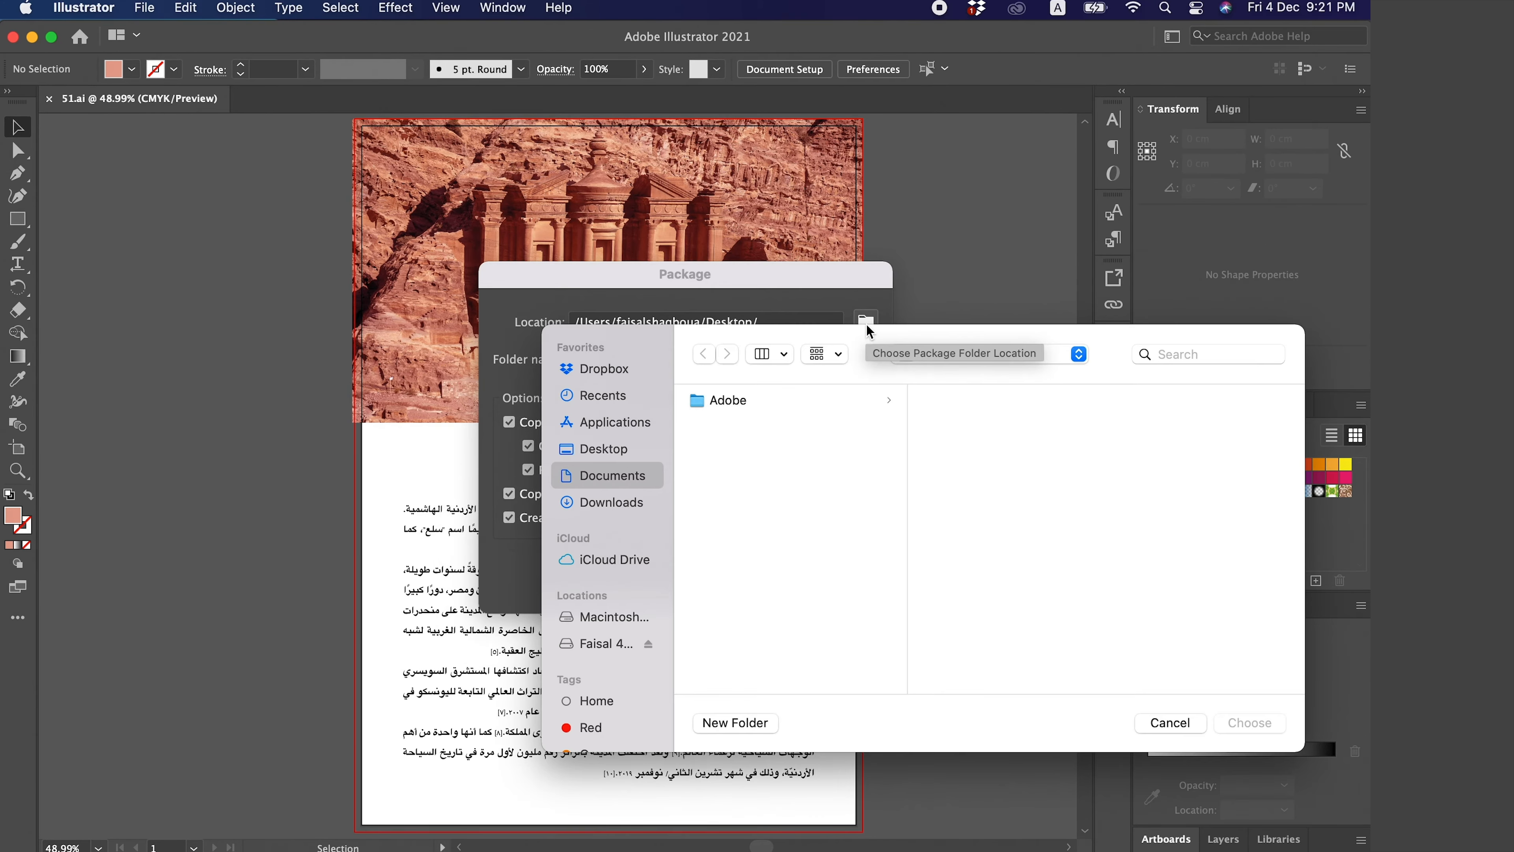
{"action": "left_click", "coordinate": [603, 448]}
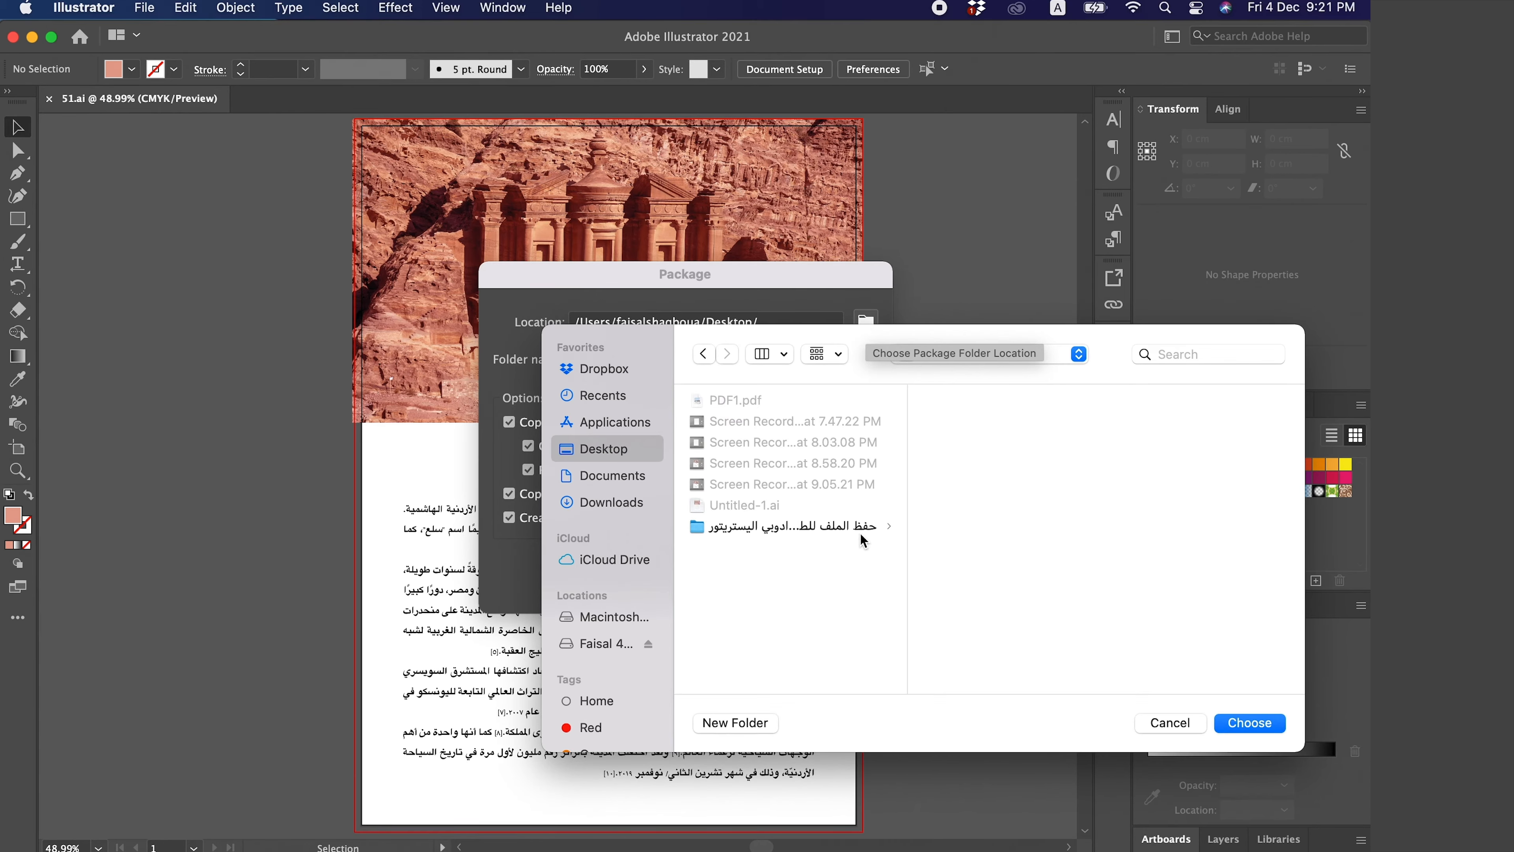
{"action": "left_click", "coordinate": [860, 531]}
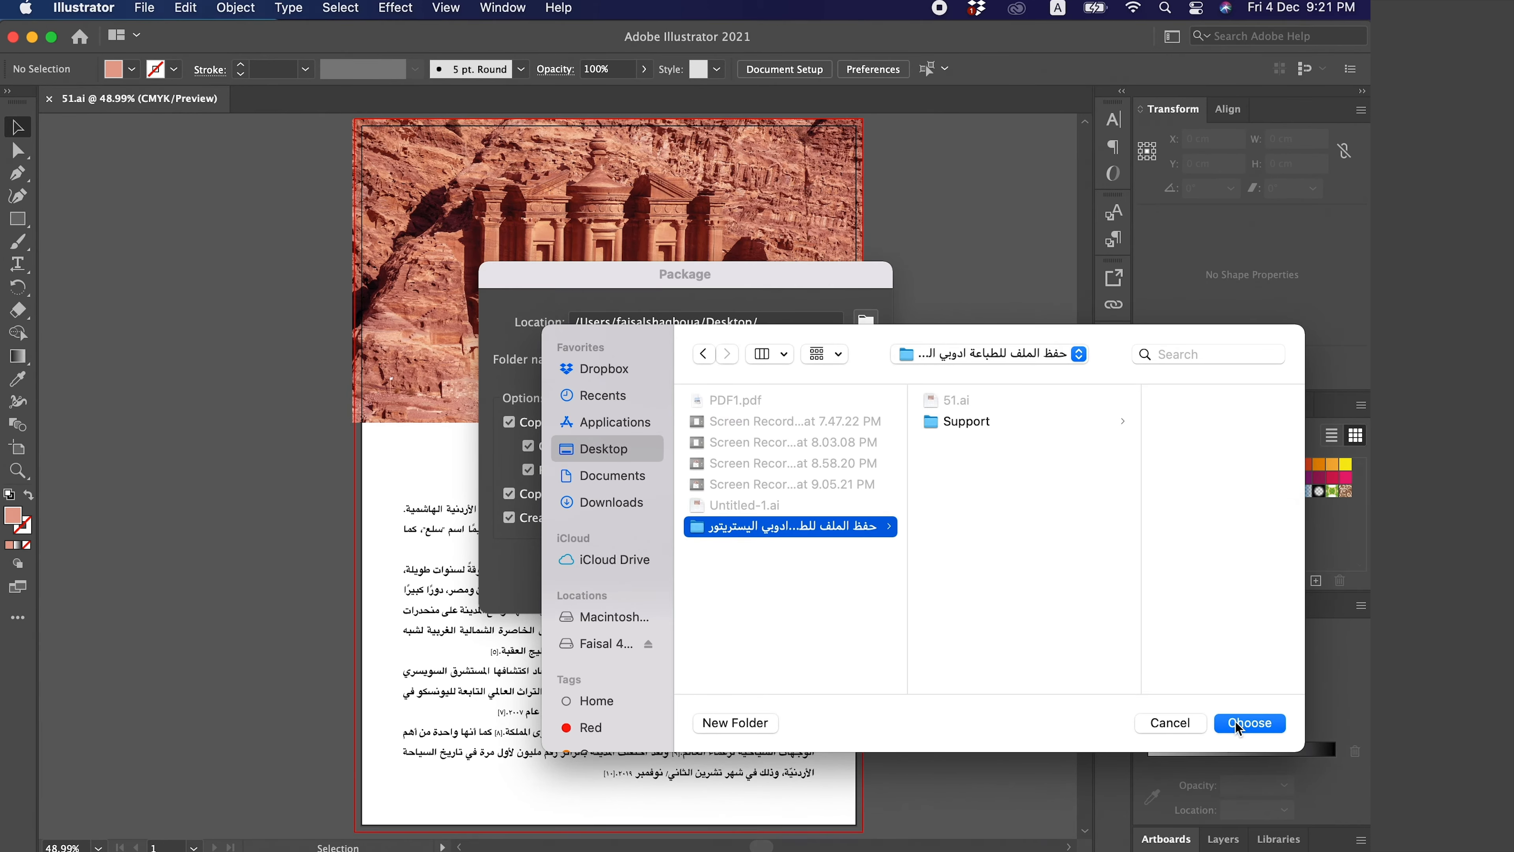
{"action": "left_click", "coordinate": [1250, 723]}
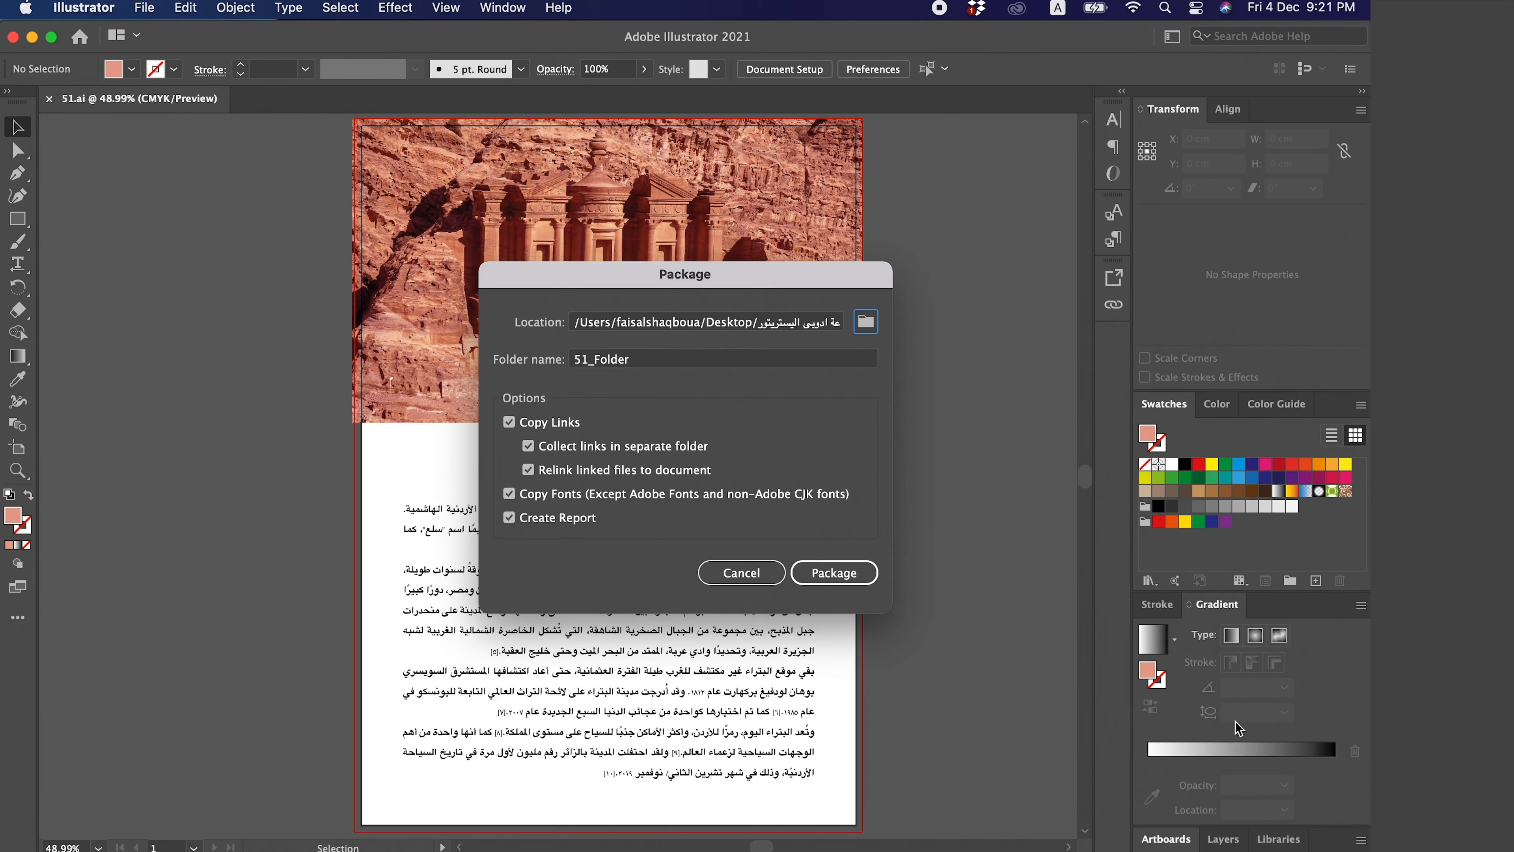
- Set the package folder name to Print again and create the package
{"action": "left_click", "coordinate": [595, 362]}
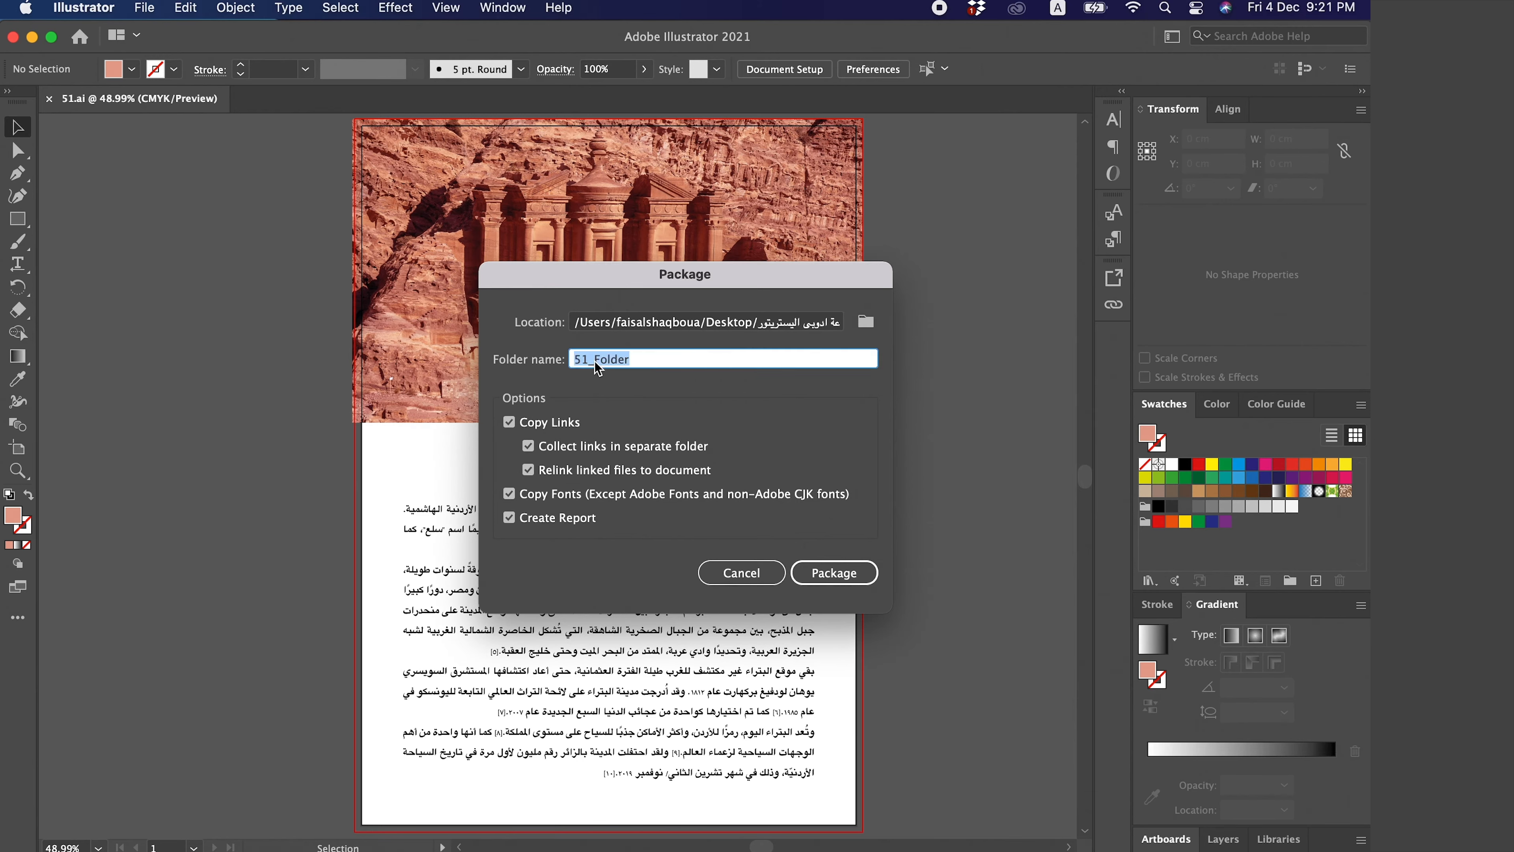
{"action": "type", "text": "Print"}
{"action": "left_click", "coordinate": [838, 573]}
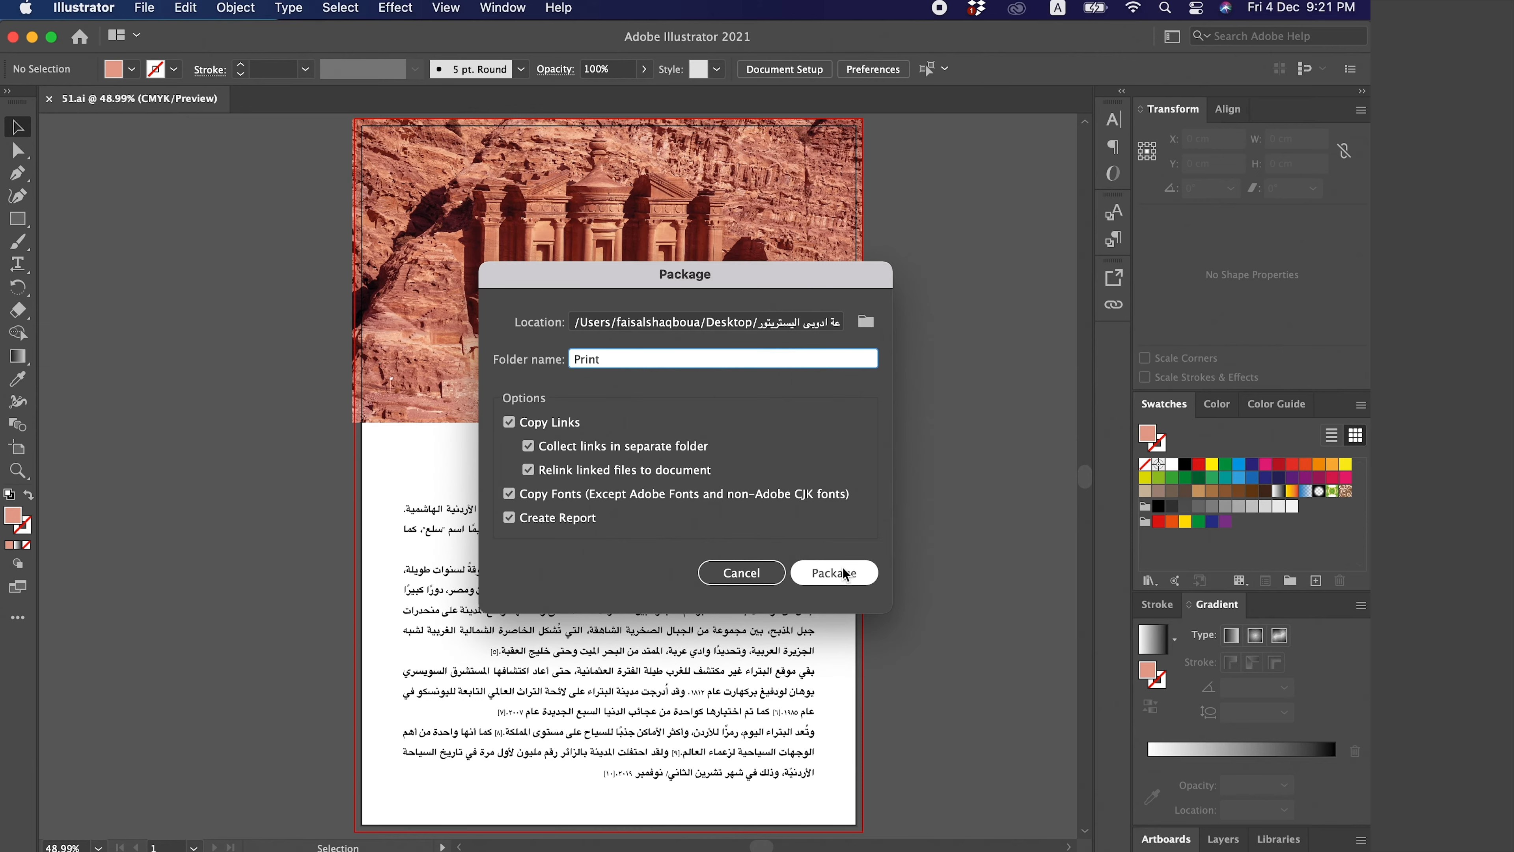
{"action": "left_click", "coordinate": [844, 575]}
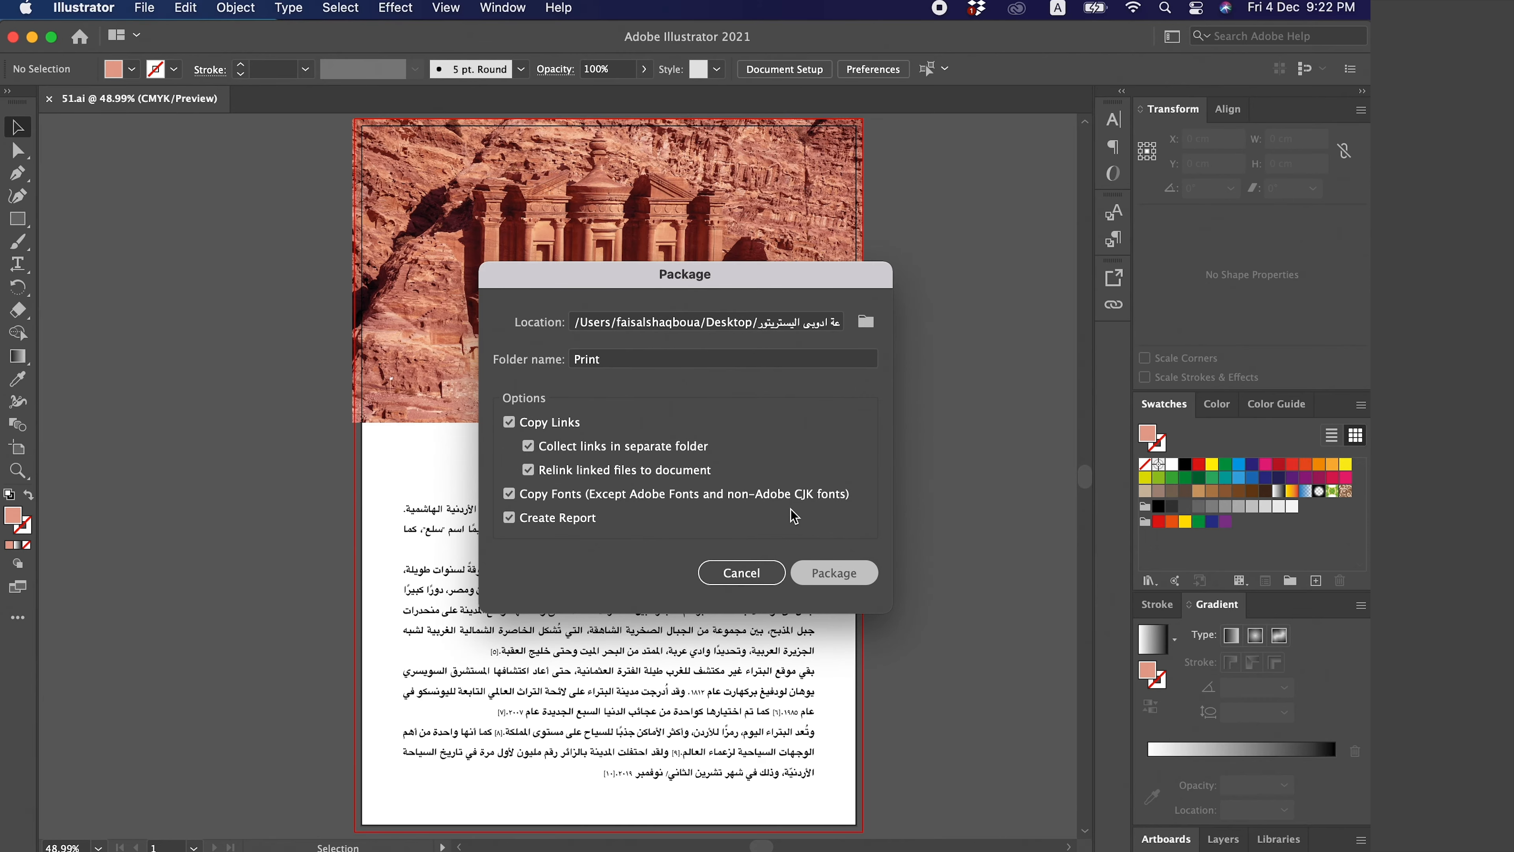
{"action": "key", "text": "Escape"}
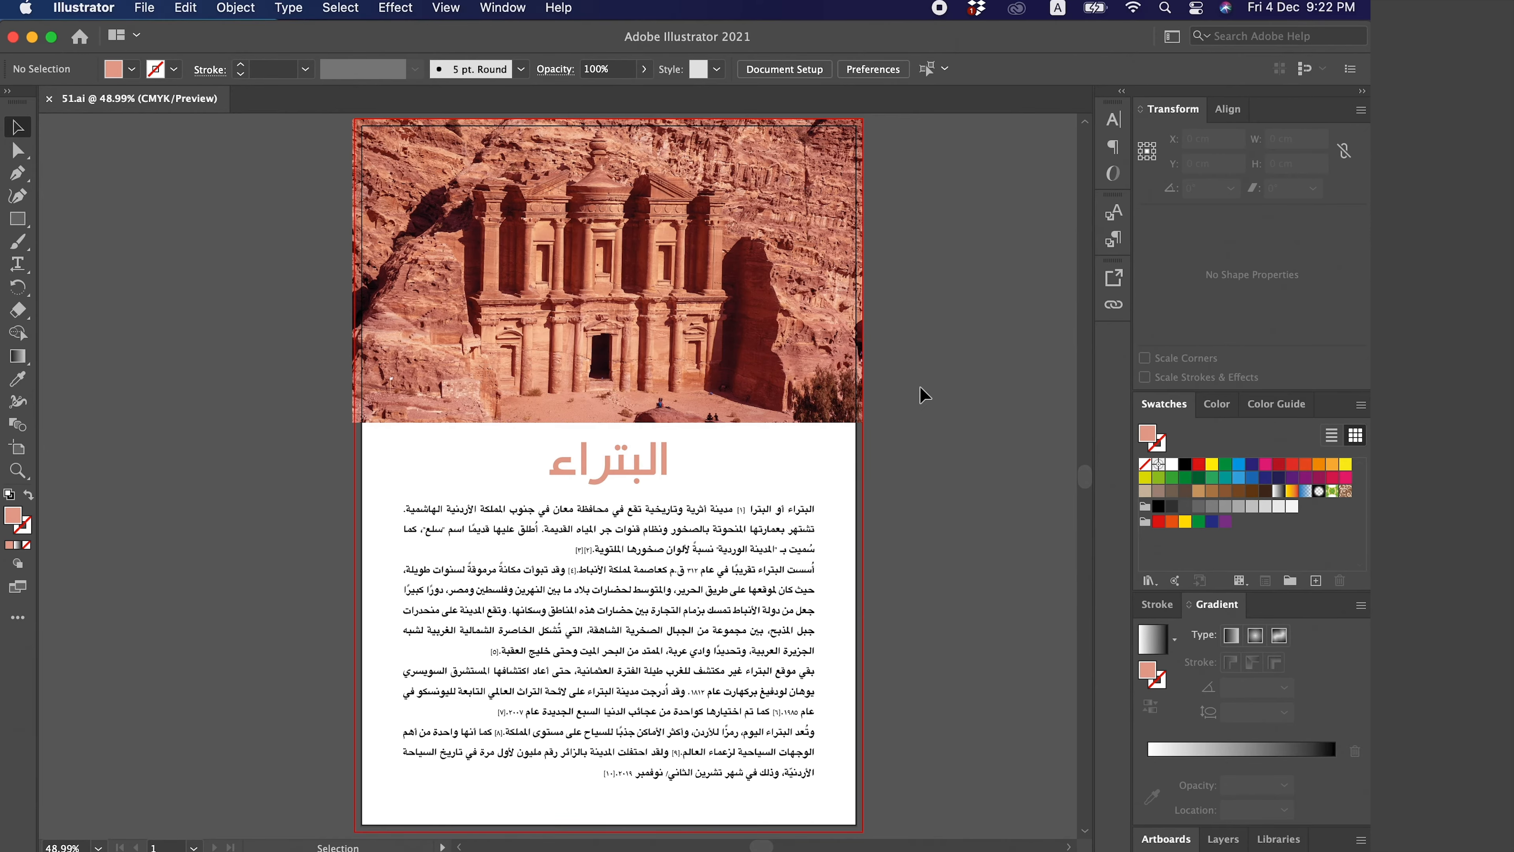
- Switch to Finder and open the Print package folder inside the Desktop folder
{"action": "key", "text": "F11"}
{"action": "left_click", "coordinate": [1163, 569]}
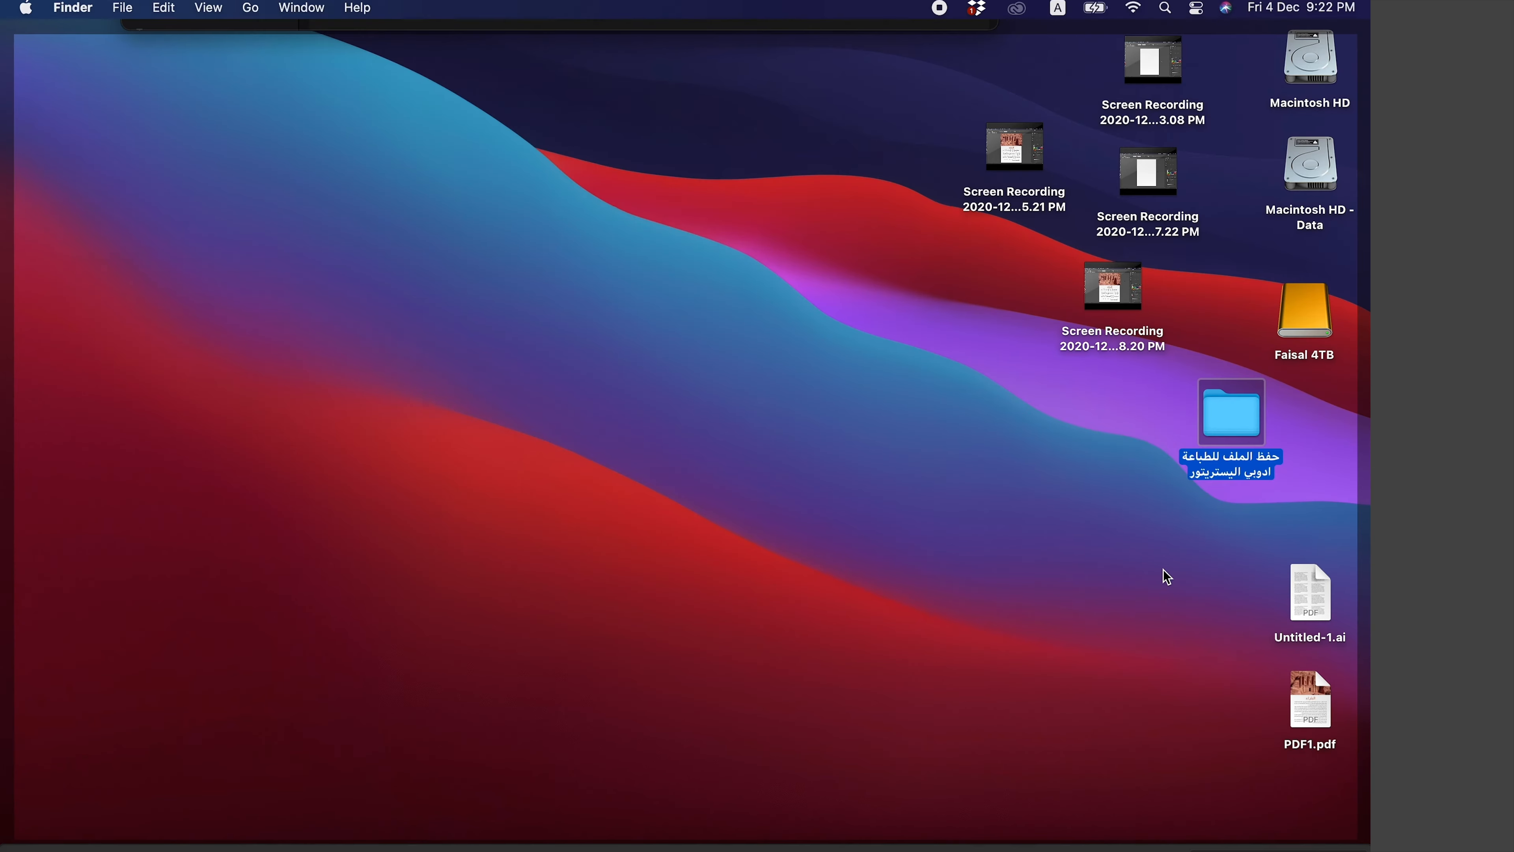
{"action": "left_click", "coordinate": [1163, 569]}
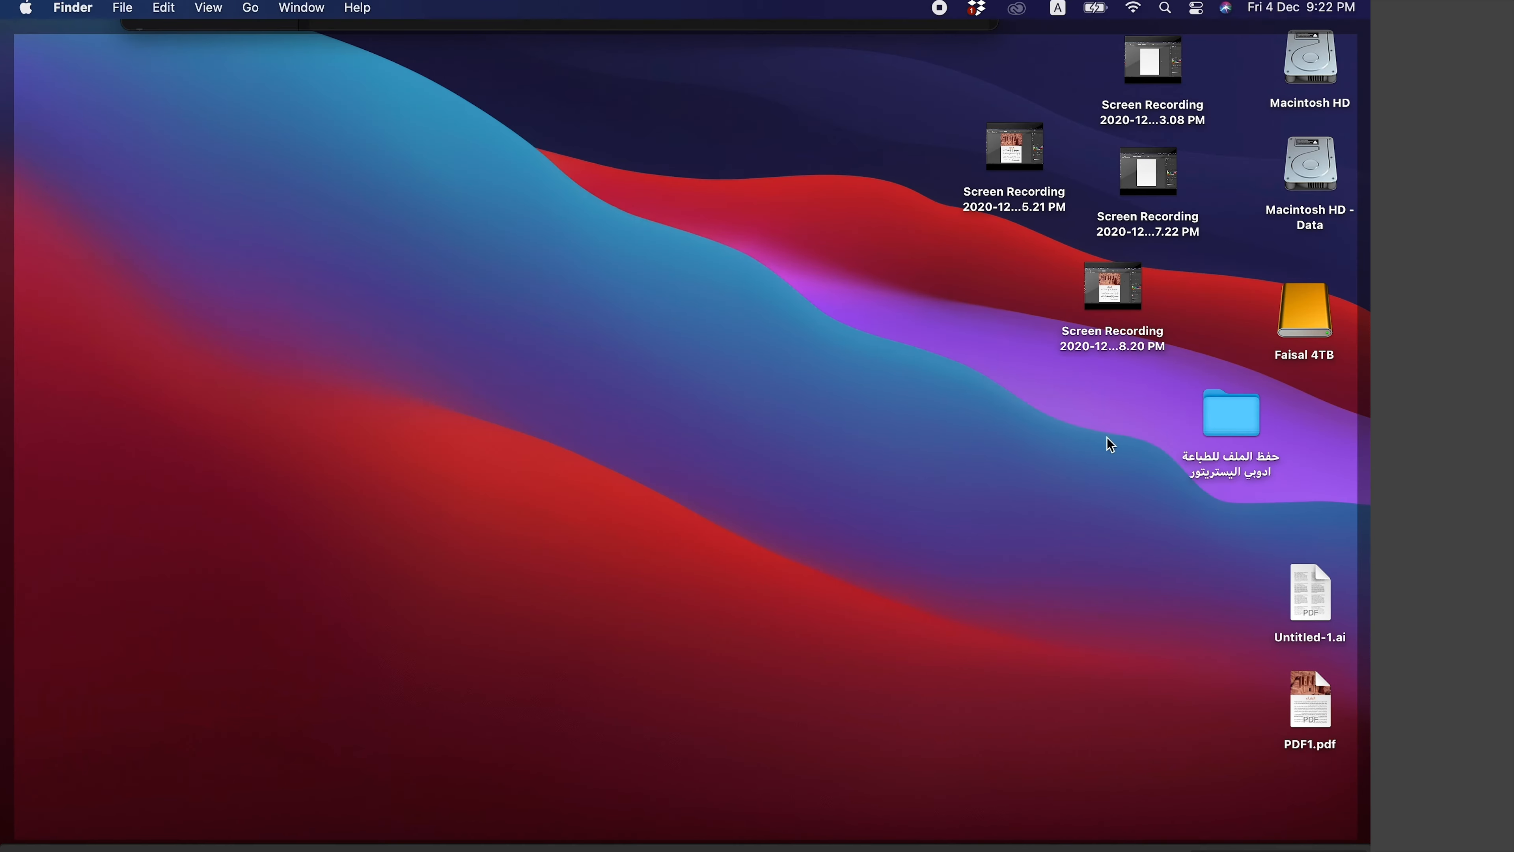
{"action": "double_click", "coordinate": [1232, 420]}
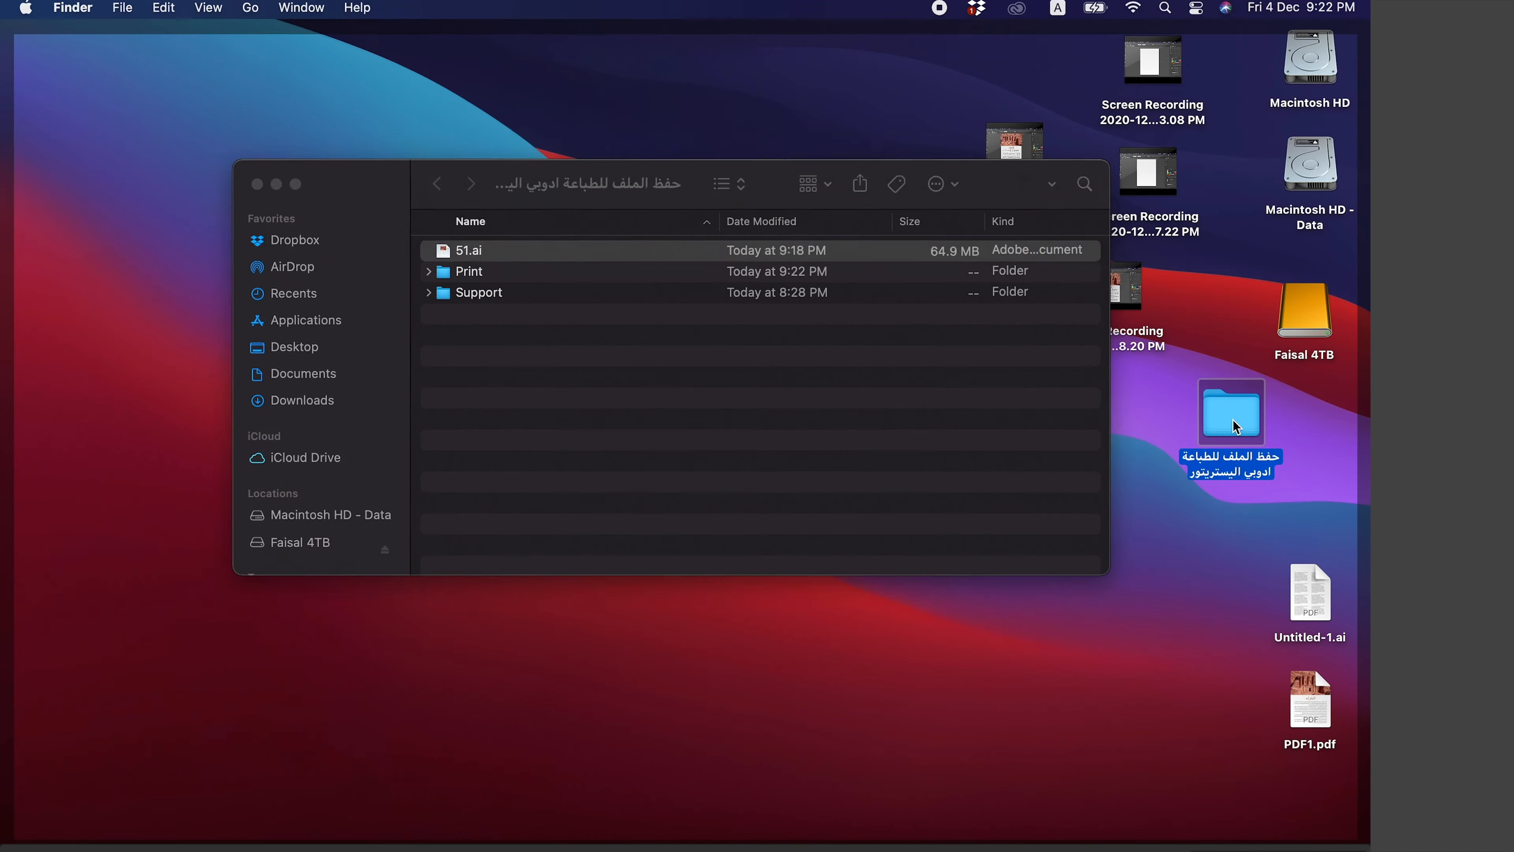
{"action": "left_click", "coordinate": [741, 439]}
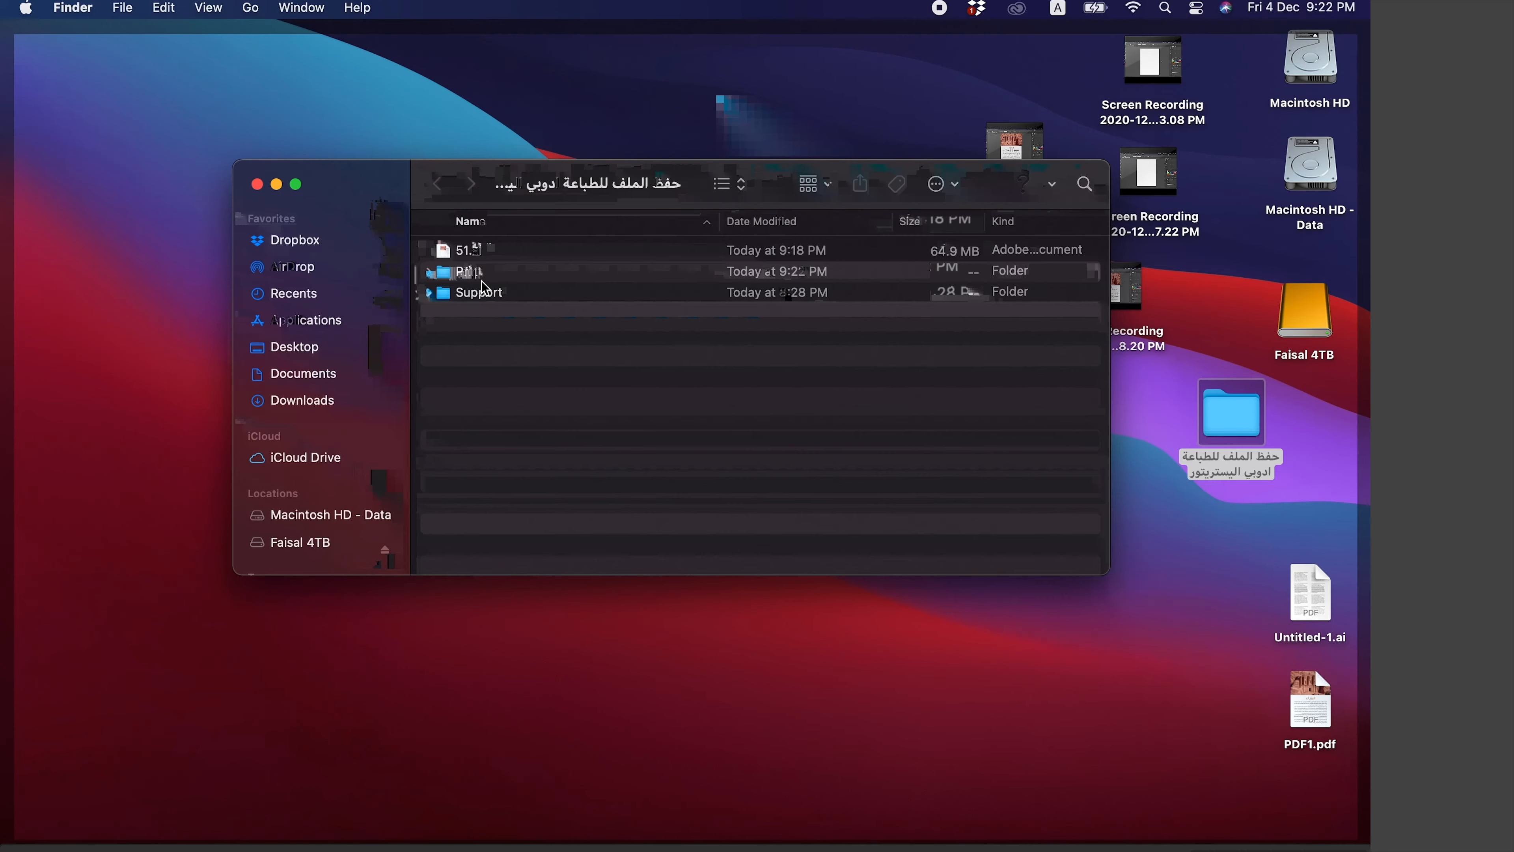
{"action": "left_click", "coordinate": [508, 277]}
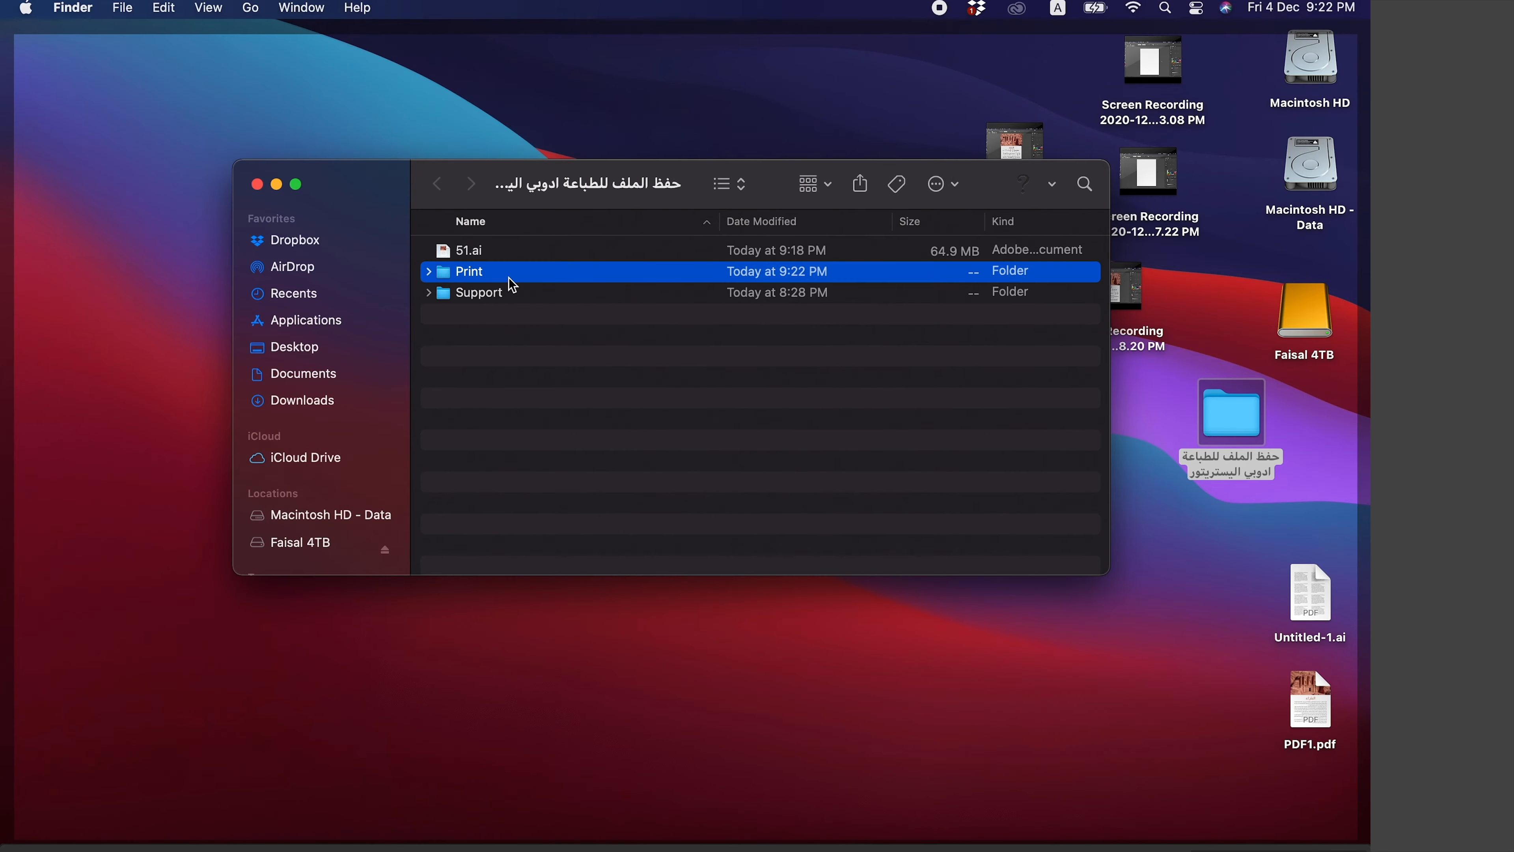
{"action": "double_click", "coordinate": [509, 277]}
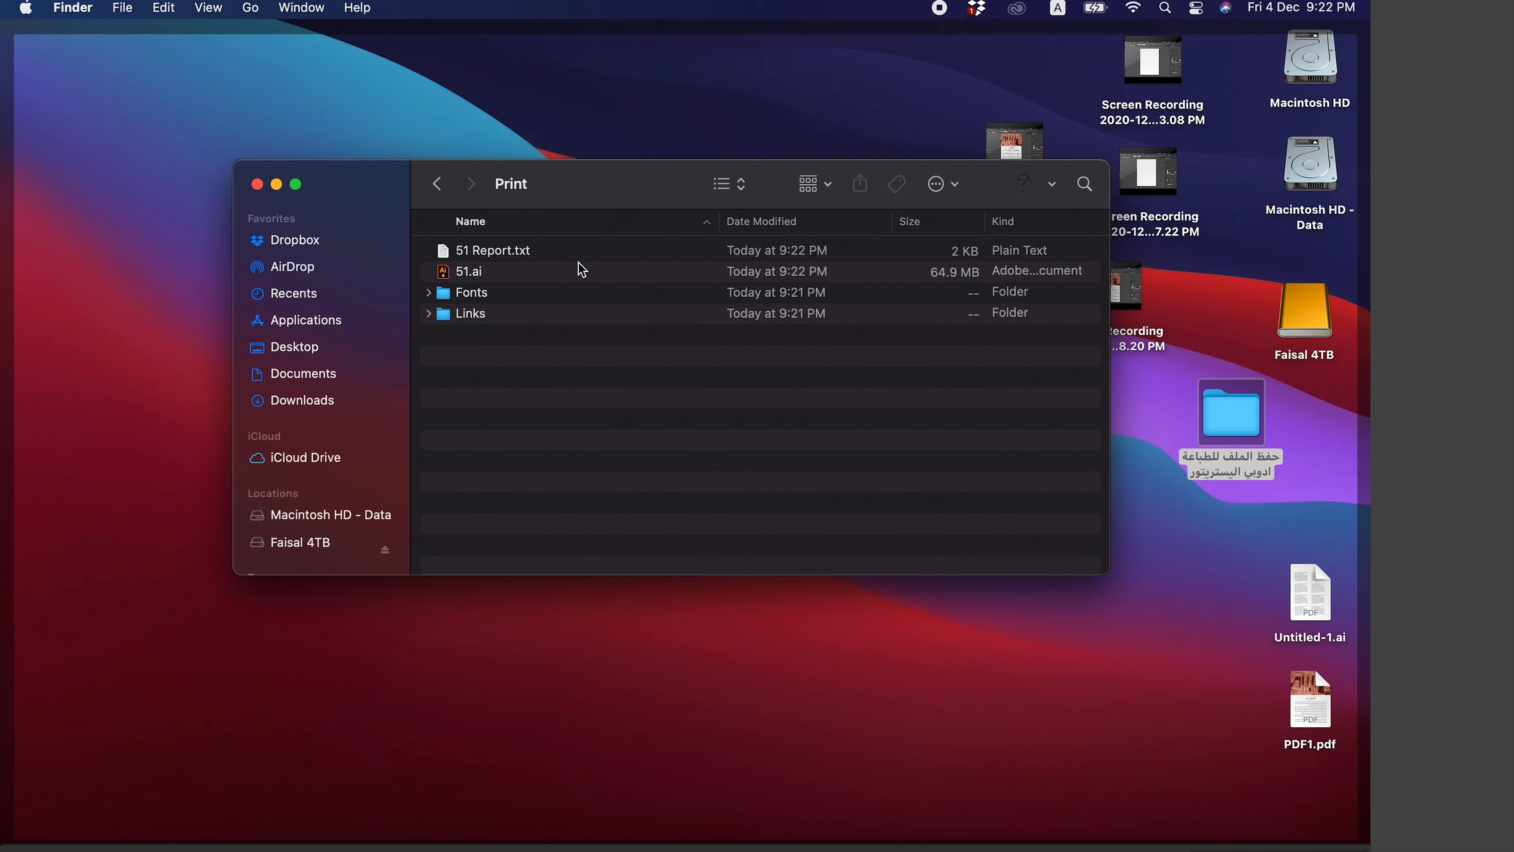
- Preview the 51 Report.txt package report
{"action": "left_click", "coordinate": [544, 250]}
{"action": "key", "text": "space"}
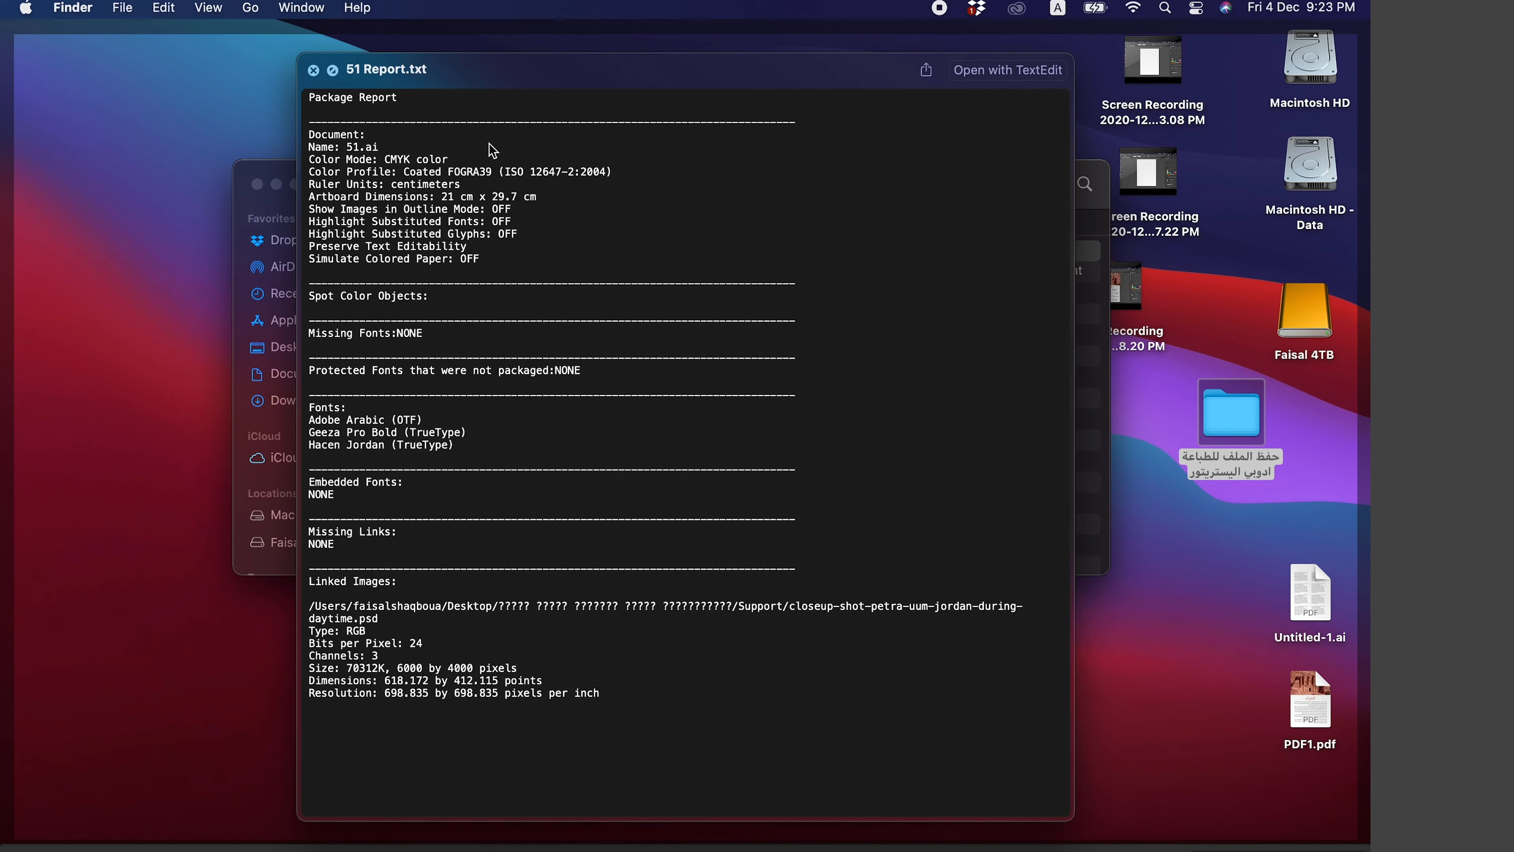
{"action": "key", "text": "space"}
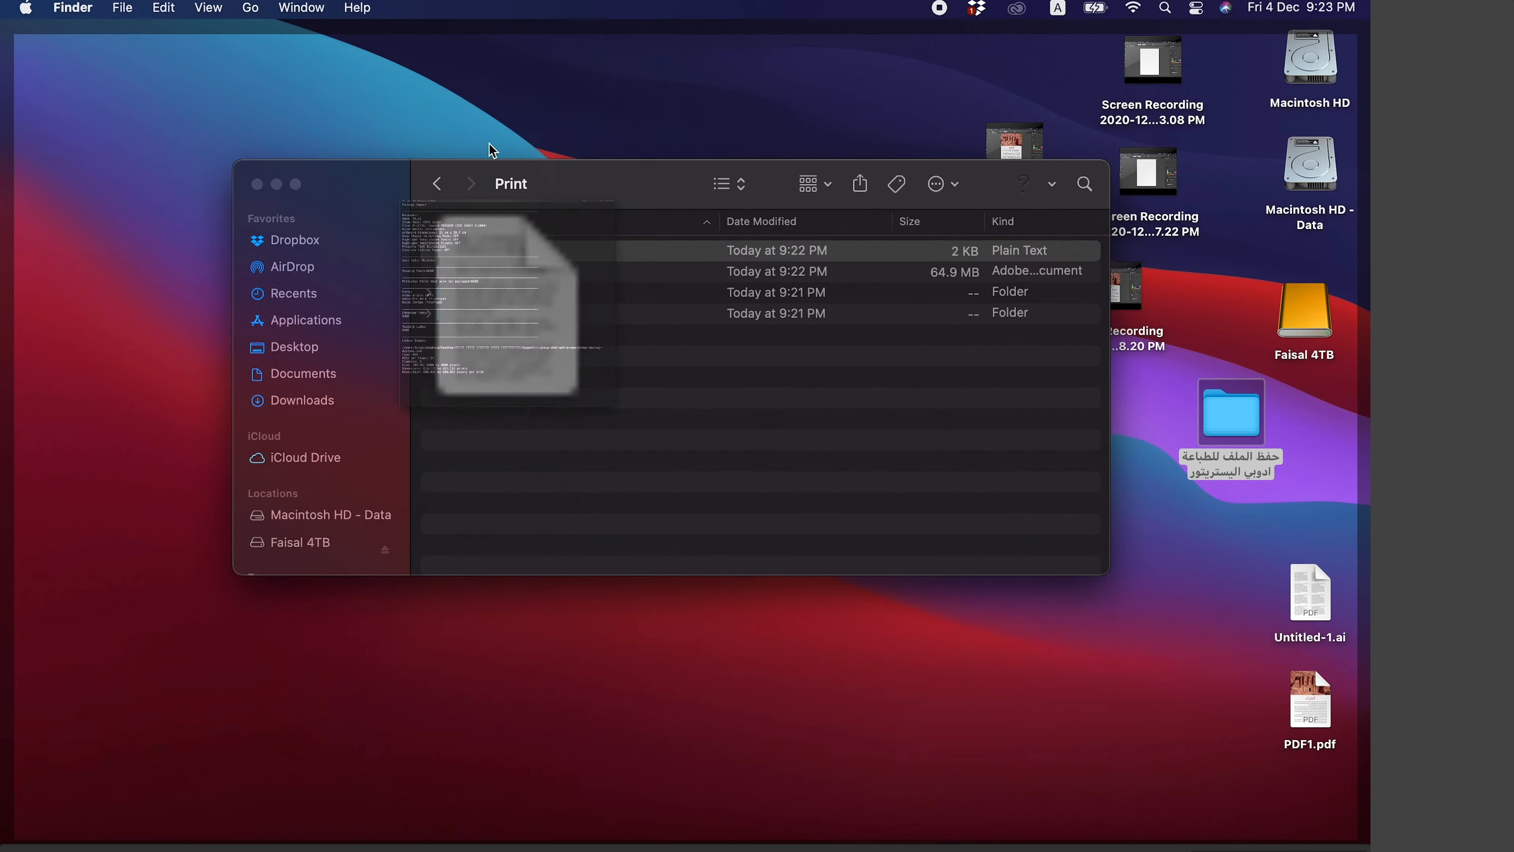
{"action": "left_click", "coordinate": [685, 482]}
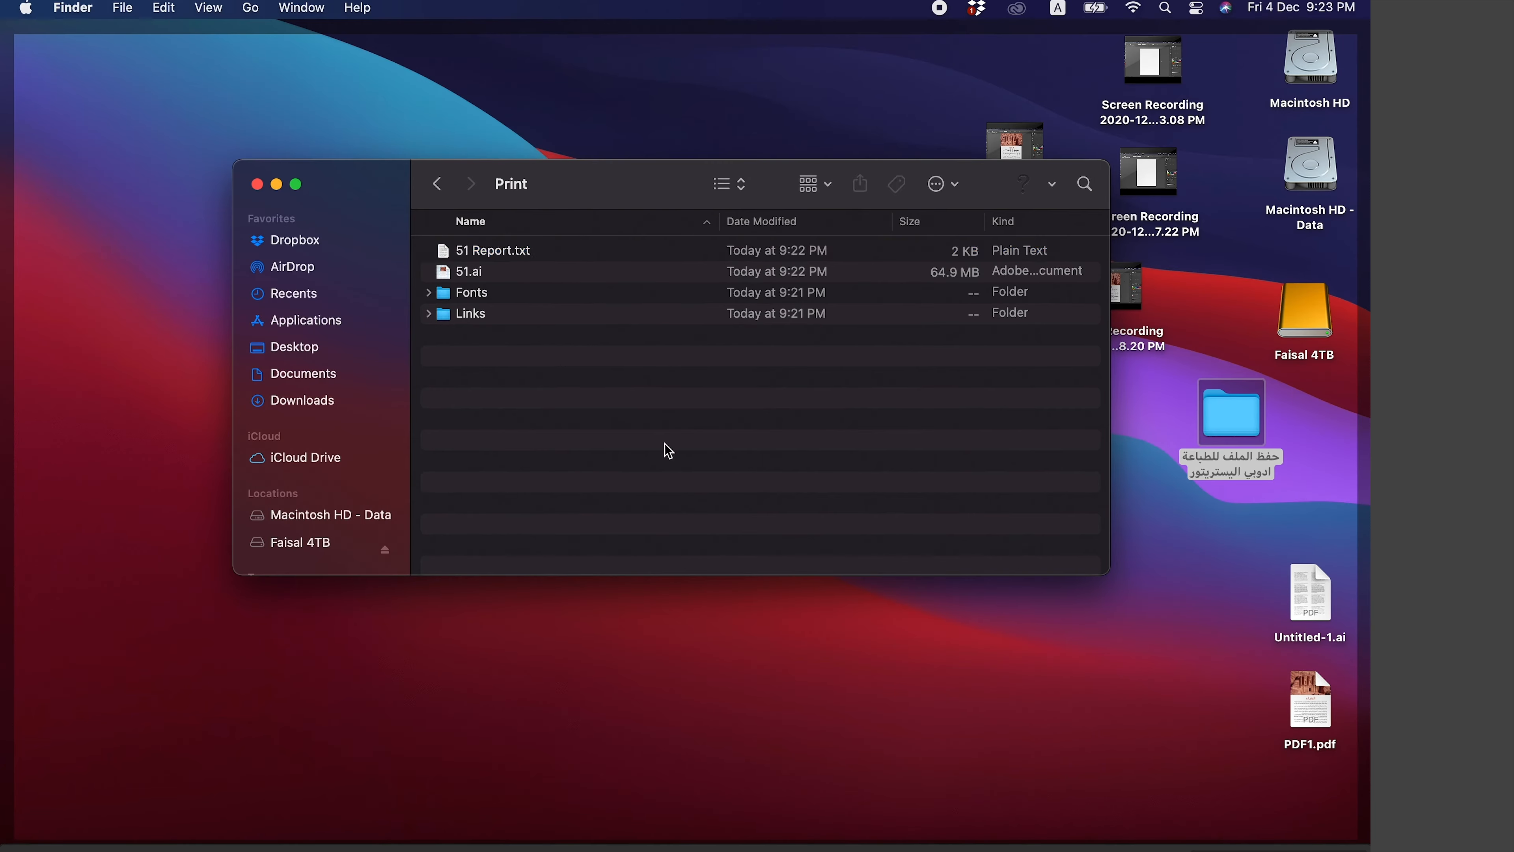
- Delete the 51 Report.txt file from the Print folder
{"action": "left_click", "coordinate": [602, 256]}
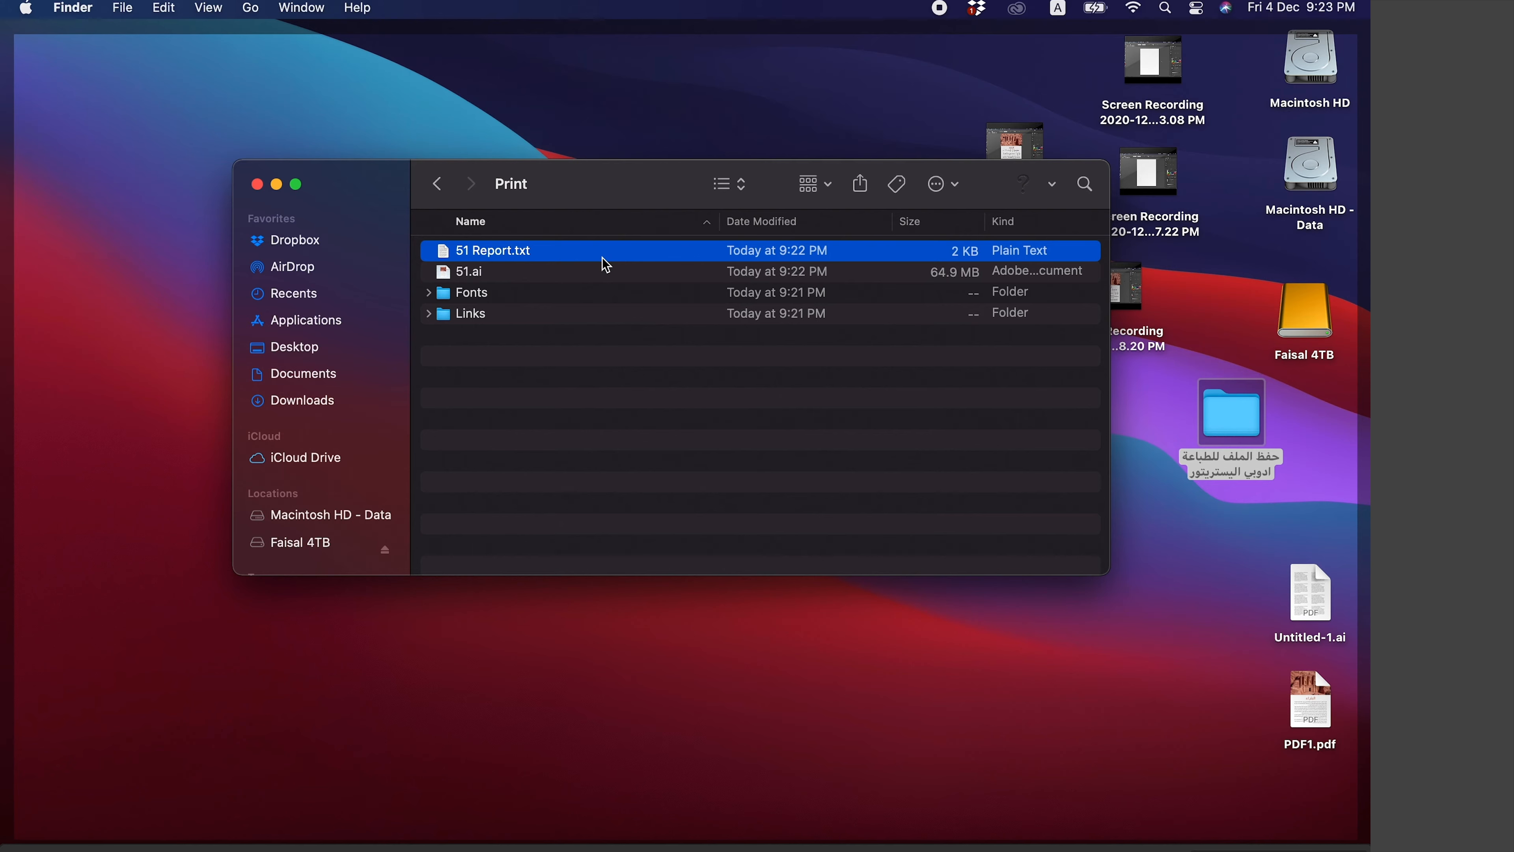
{"action": "key", "text": "super+BackSpace"}
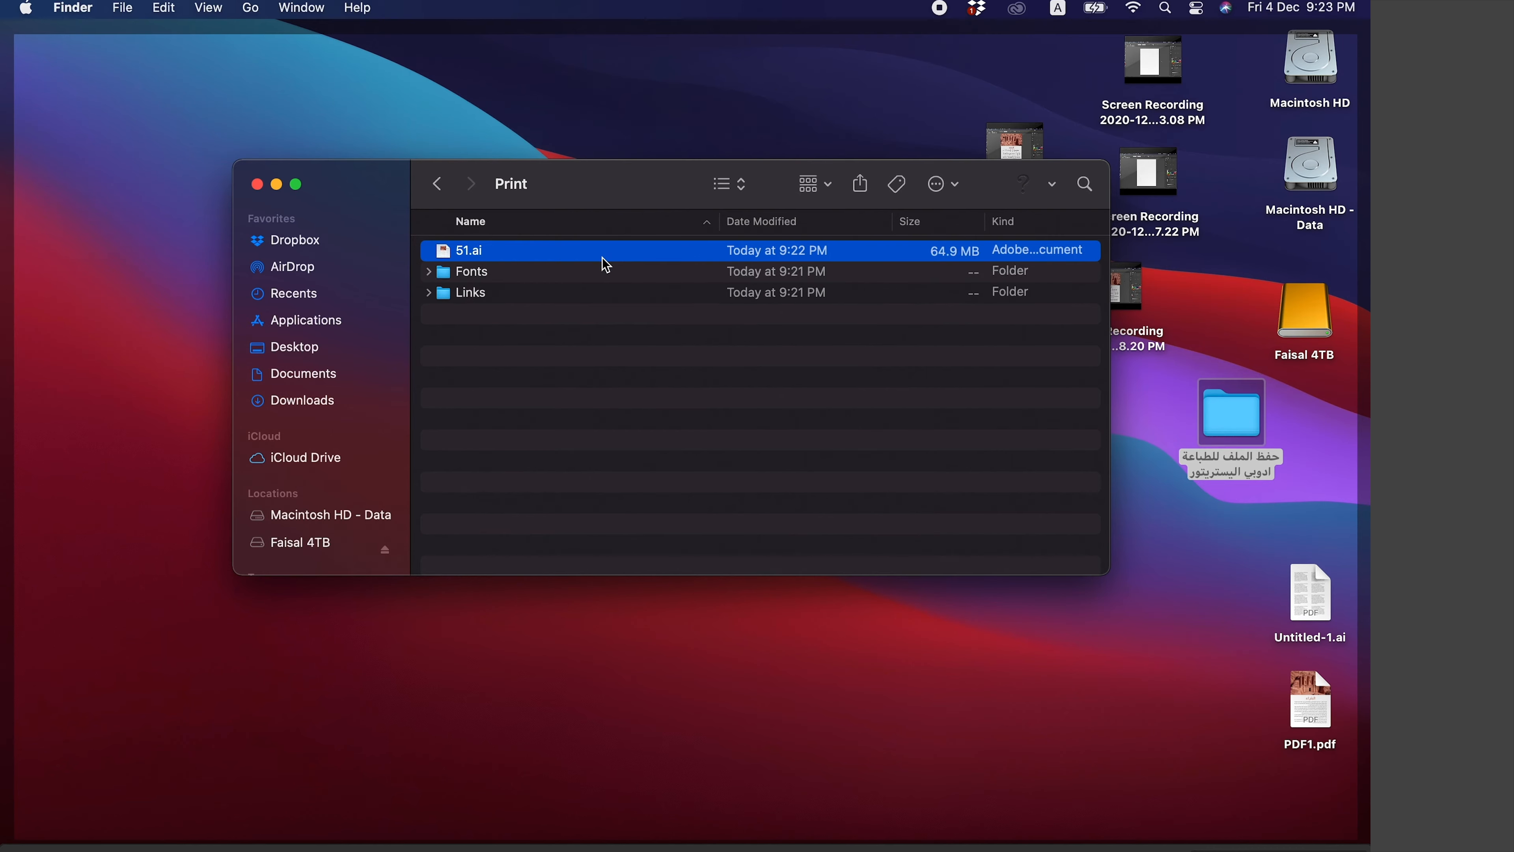
{"action": "left_click", "coordinate": [702, 464]}
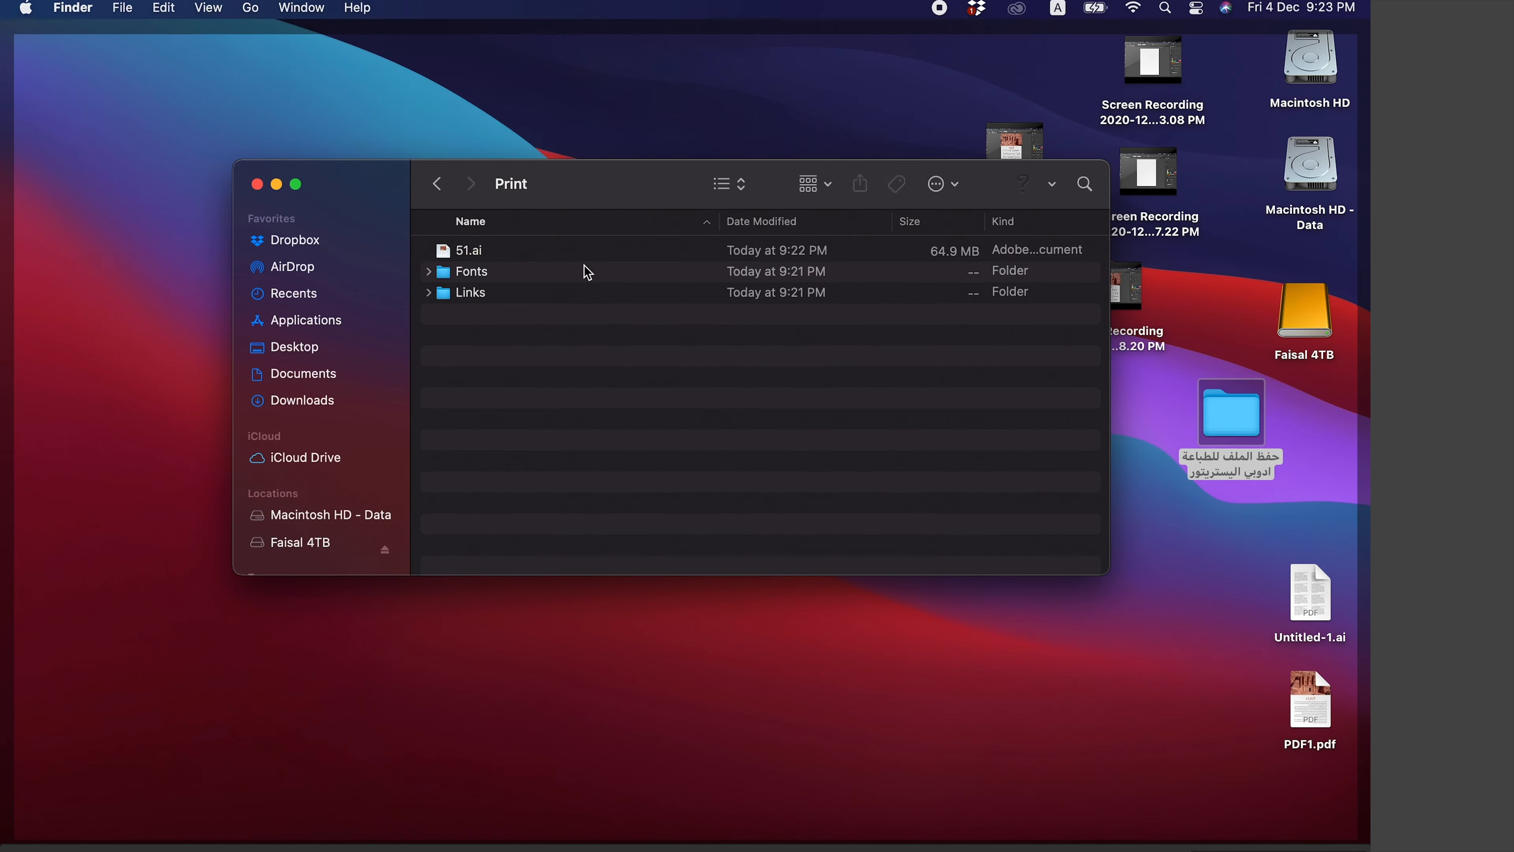
- Preview the packaged 51.ai file and inspect the contents of the Links folder
{"action": "left_click", "coordinate": [584, 249]}
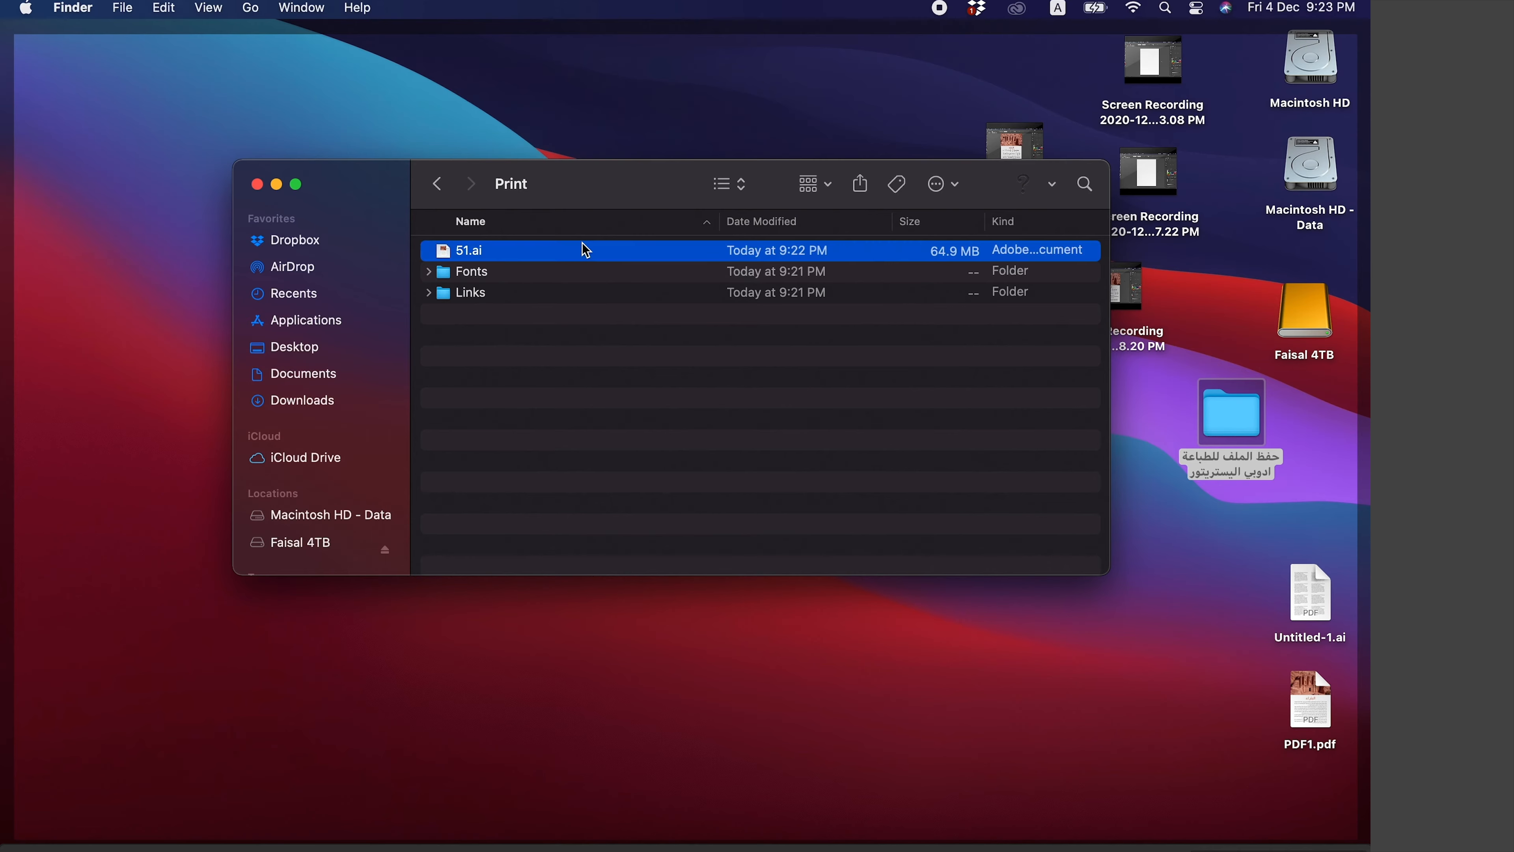
{"action": "key", "text": "space"}
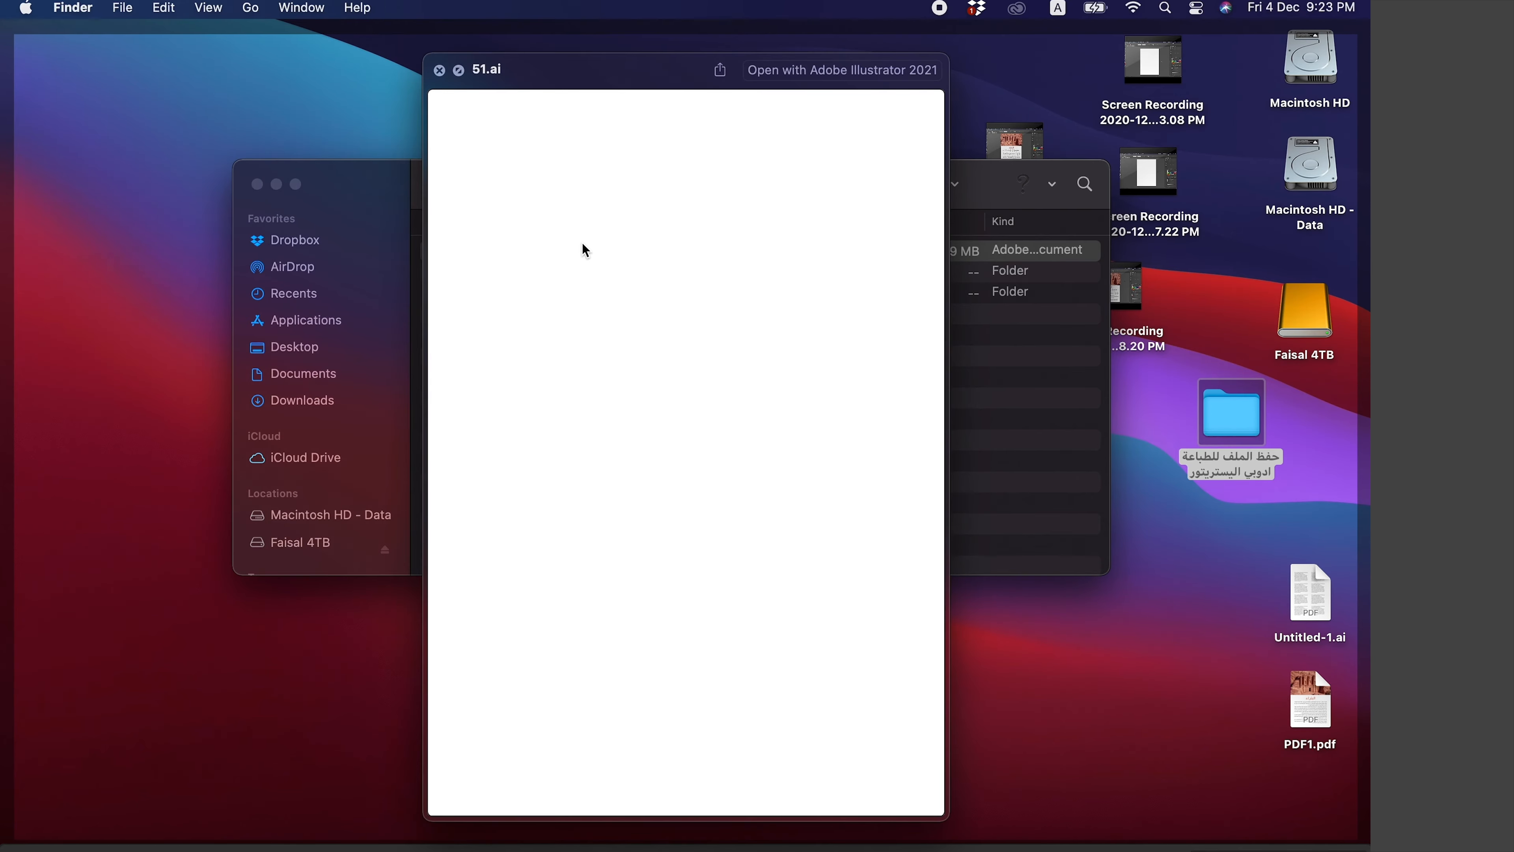
{"action": "key", "text": "space"}
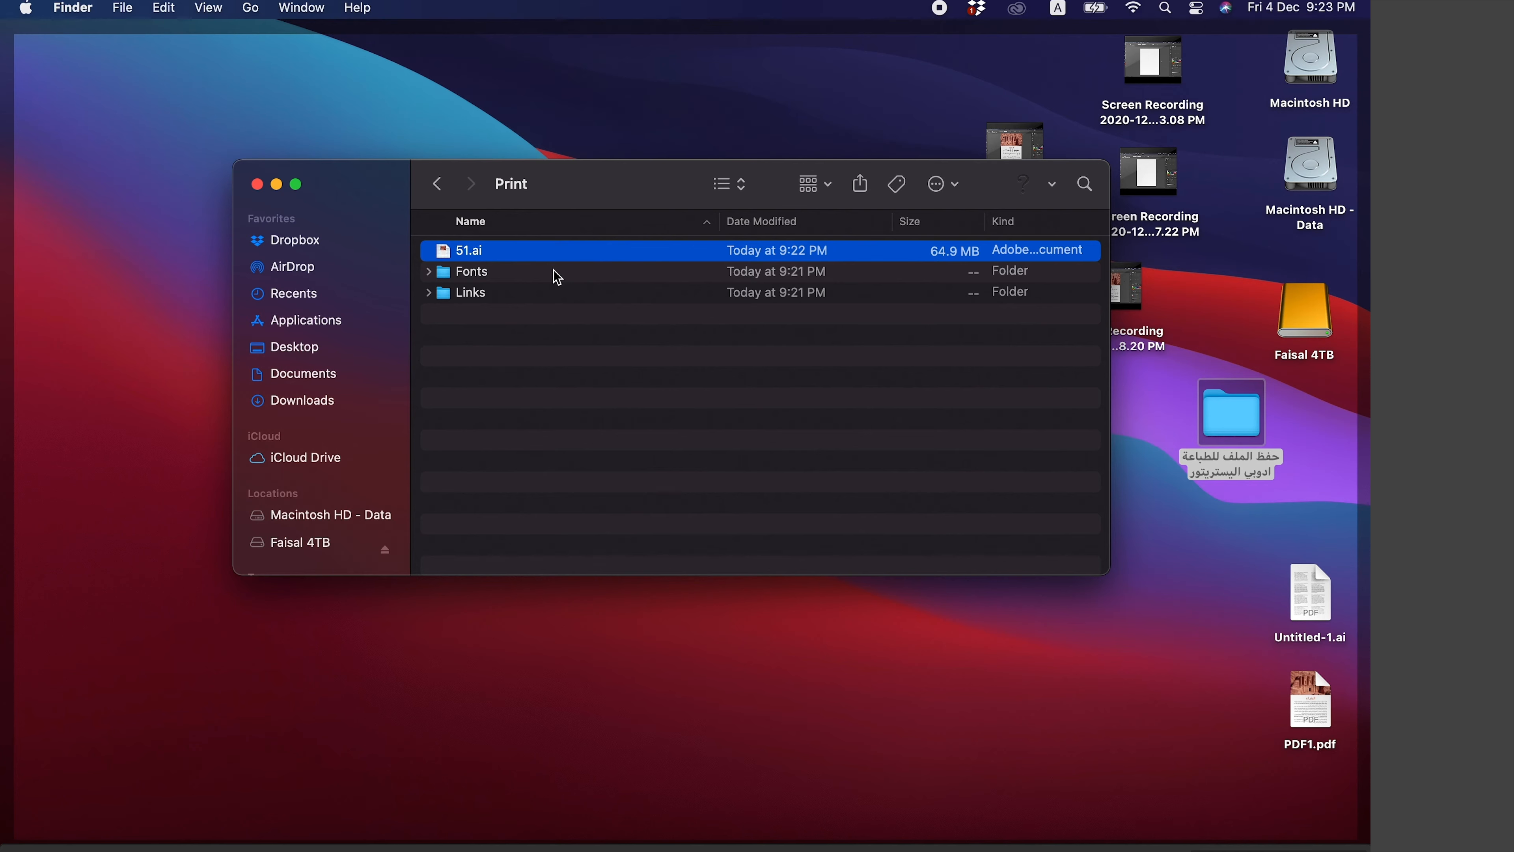
{"action": "left_click", "coordinate": [554, 275]}
{"action": "left_click", "coordinate": [552, 294]}
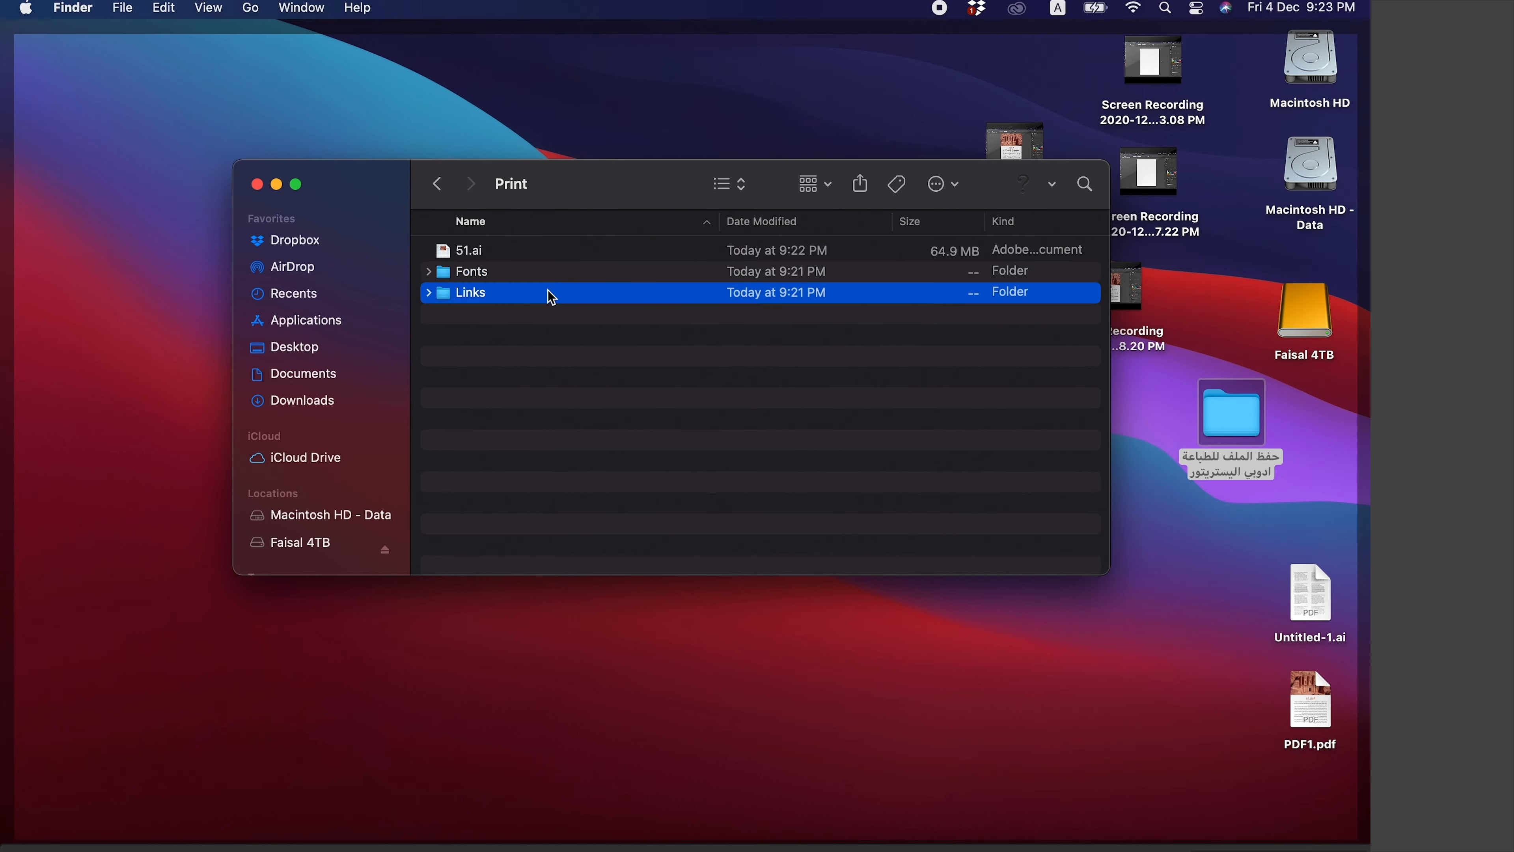
{"action": "left_click", "coordinate": [426, 292]}
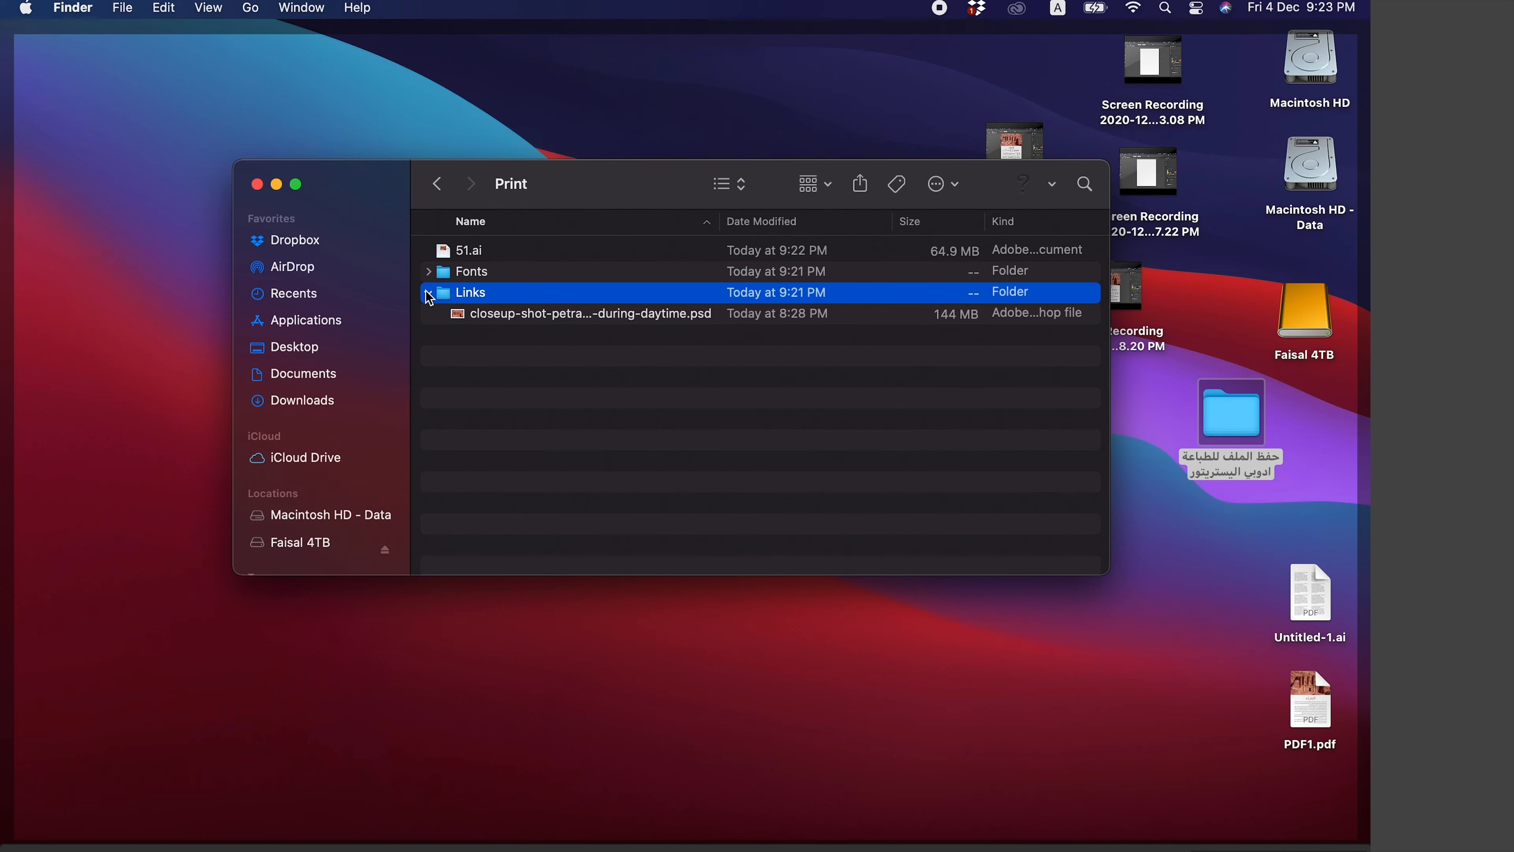
{"action": "left_click", "coordinate": [428, 293]}
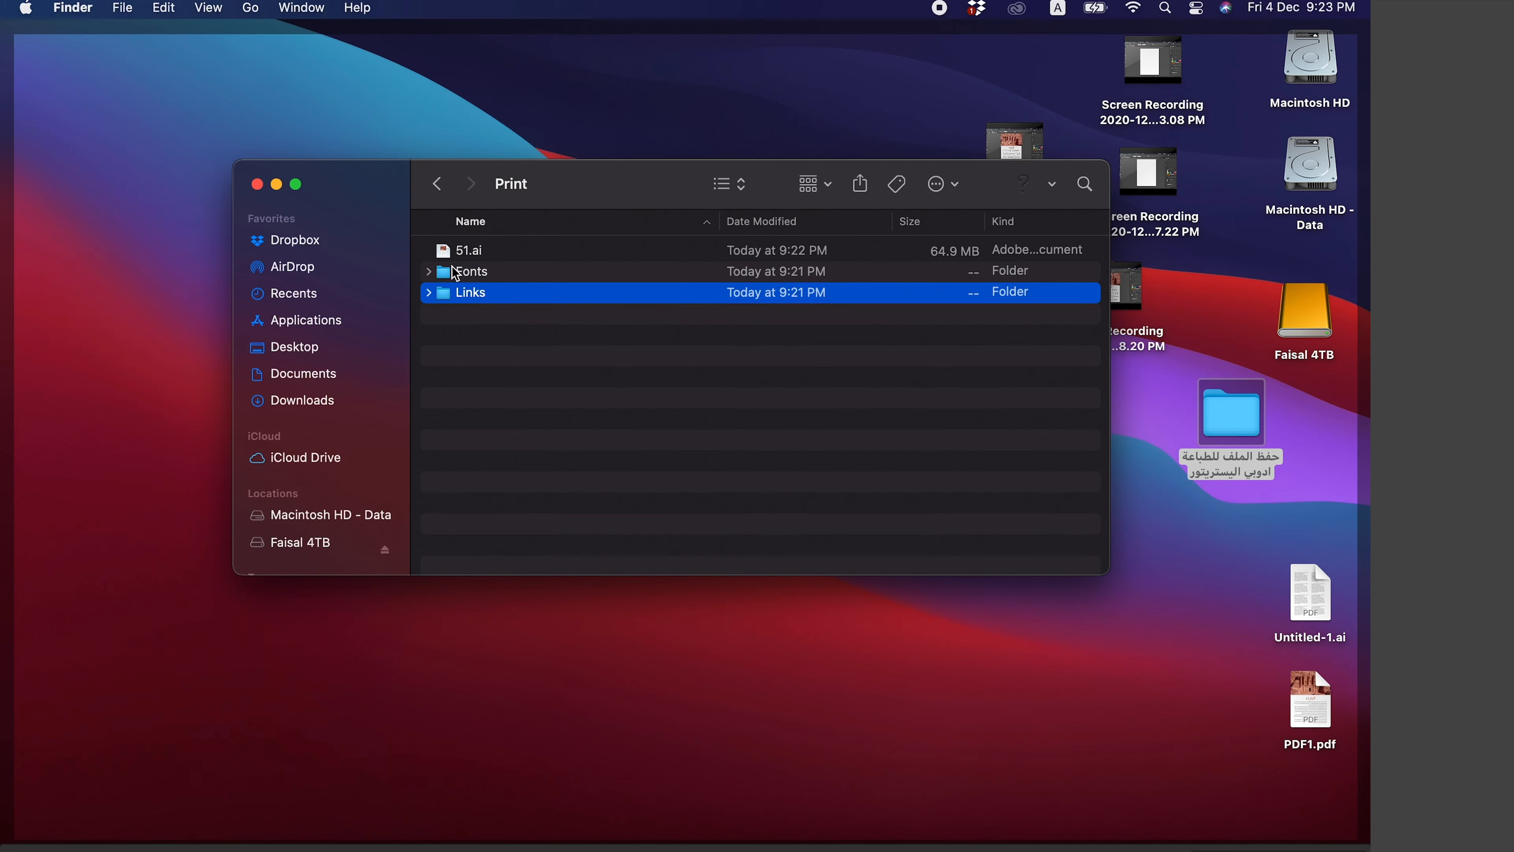
{"action": "left_click", "coordinate": [491, 255]}
{"action": "key", "text": "space"}
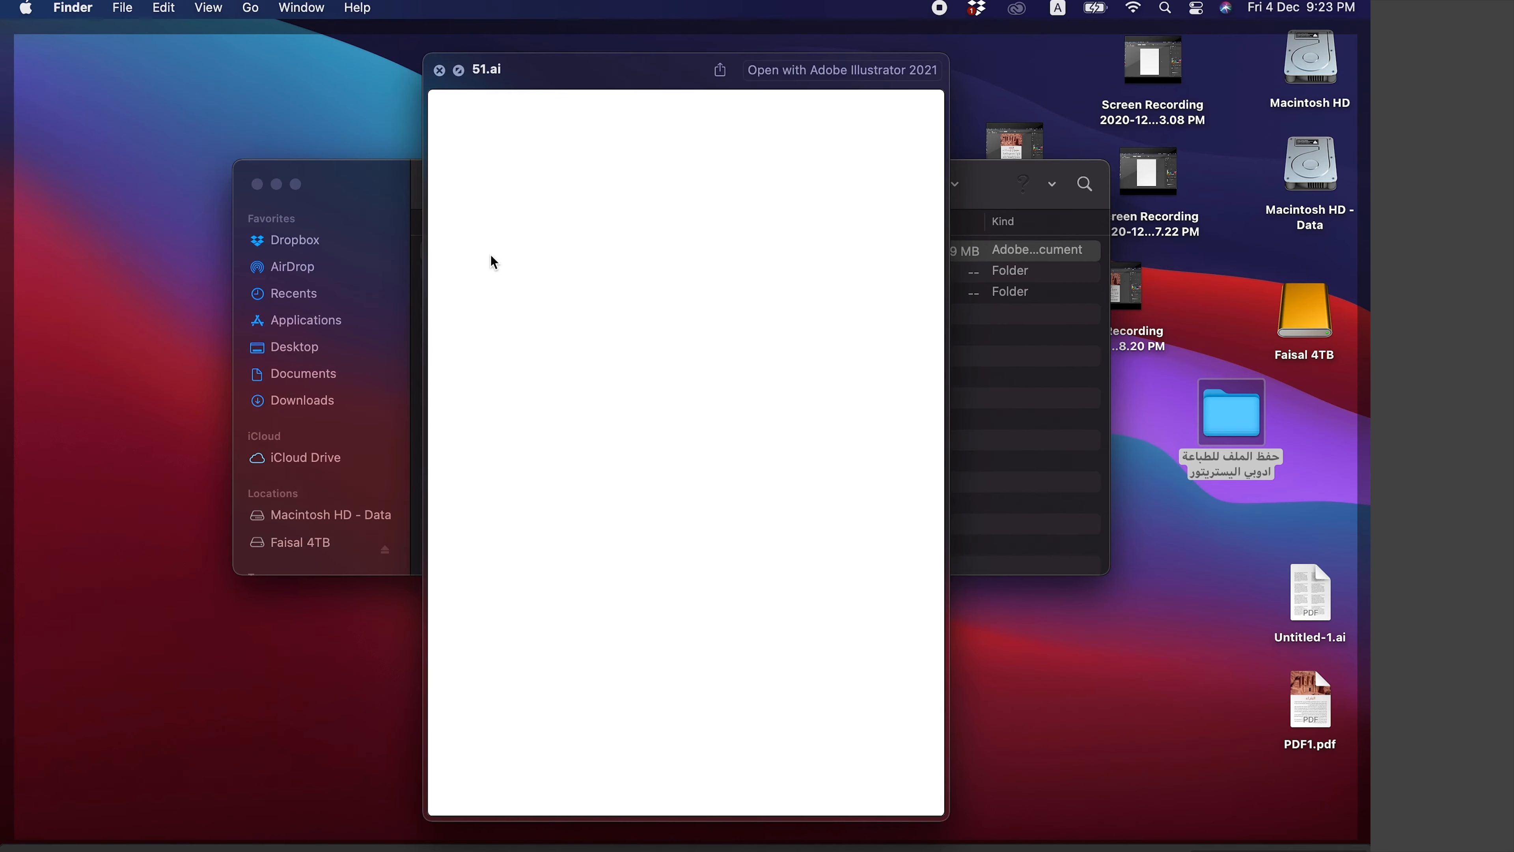
{"action": "key", "text": "space"}
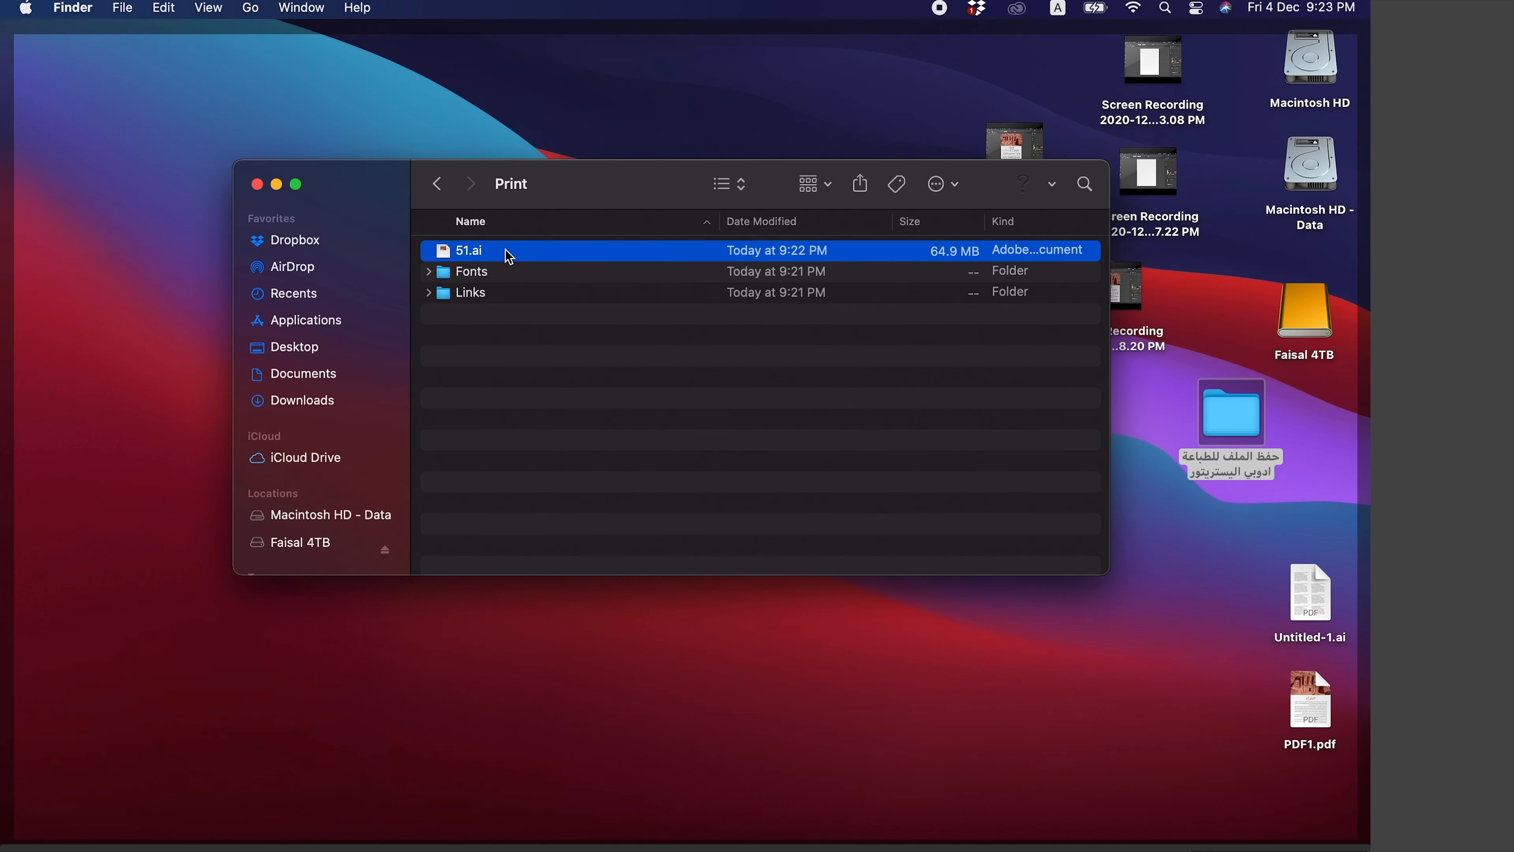
- Open the packaged 51.ai in Illustrator and inspect its body text block
{"action": "double_click", "coordinate": [509, 256]}
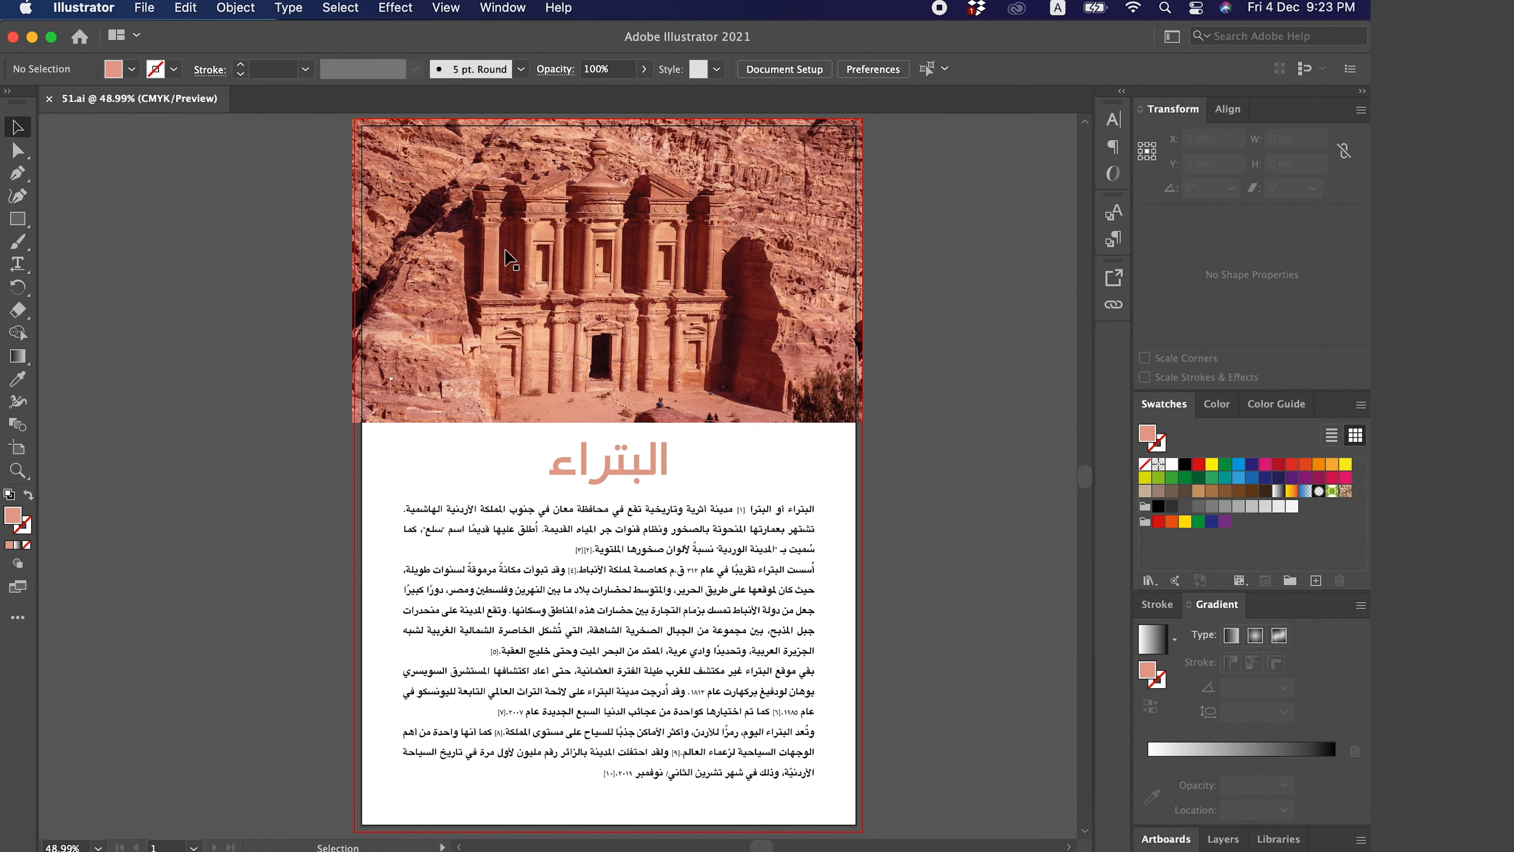
{"action": "left_click", "coordinate": [629, 536]}
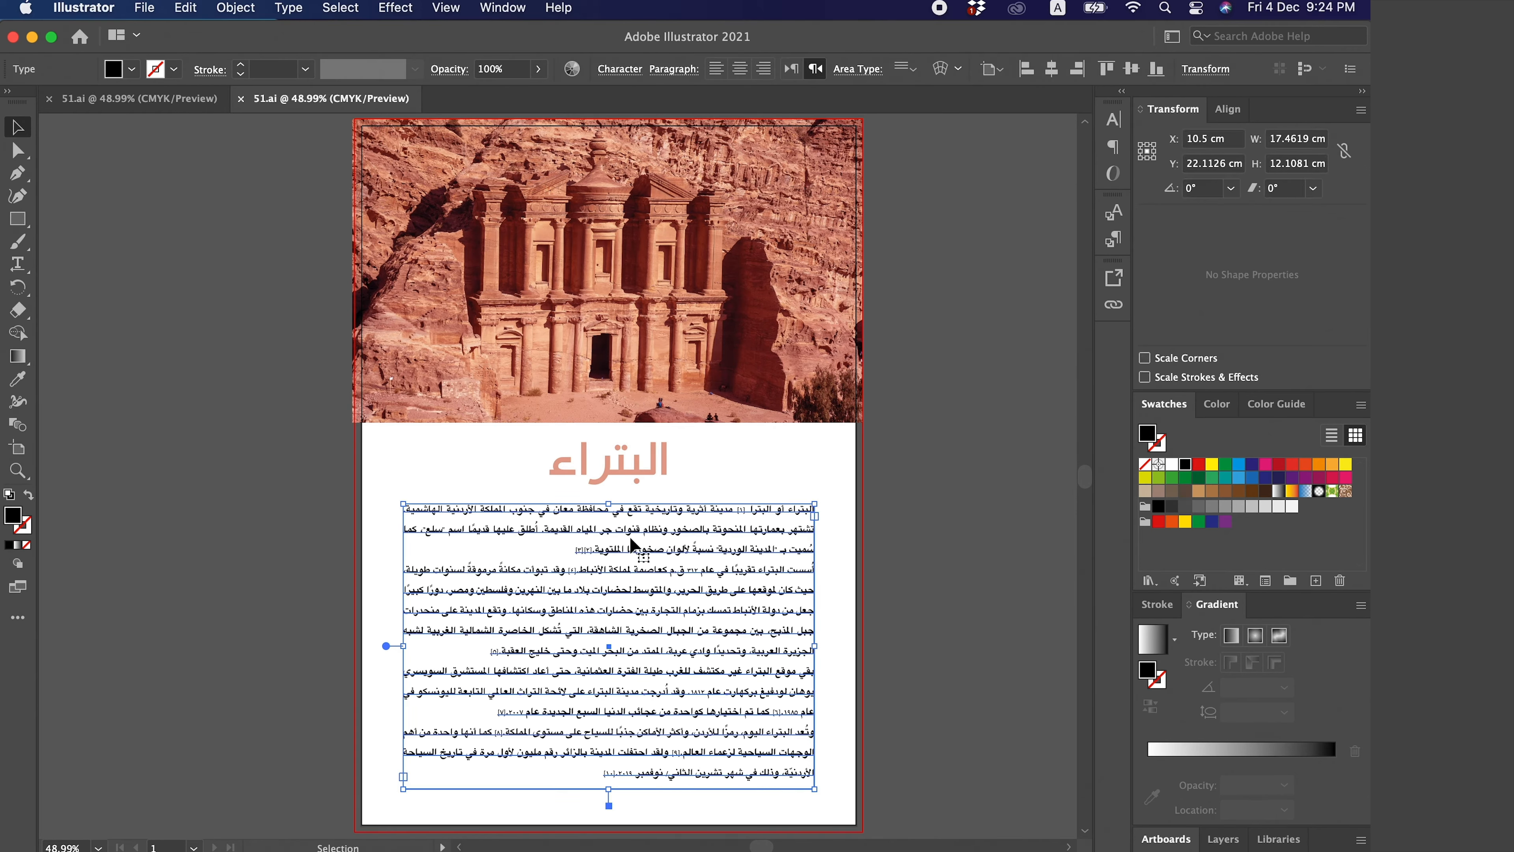
{"action": "left_click", "coordinate": [914, 558]}
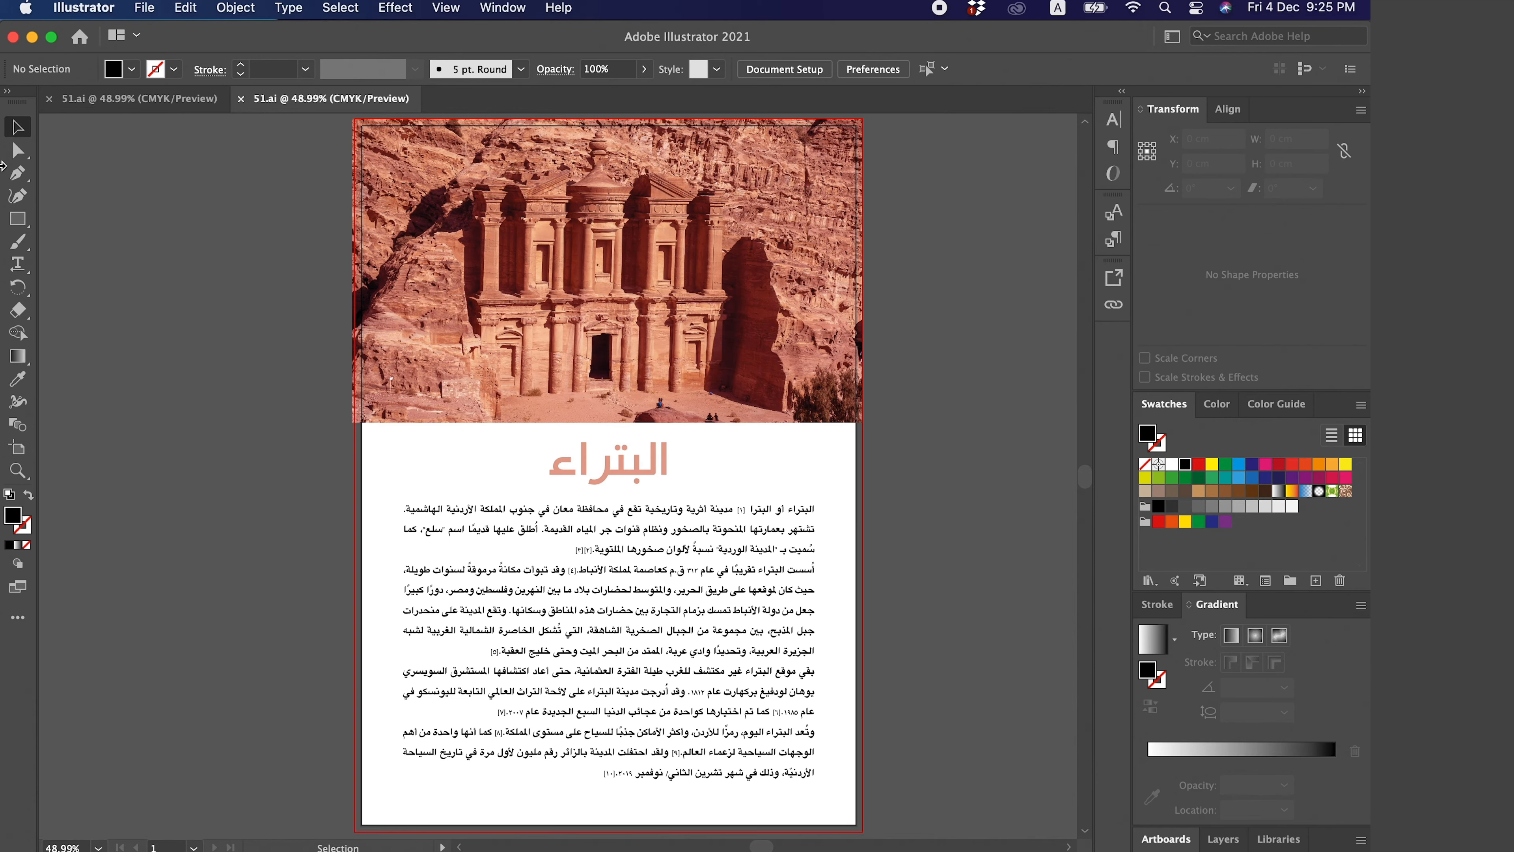
- Embed the linked Petra photo into the document, flattening its layers to a single image
{"action": "left_click", "coordinate": [16, 150]}
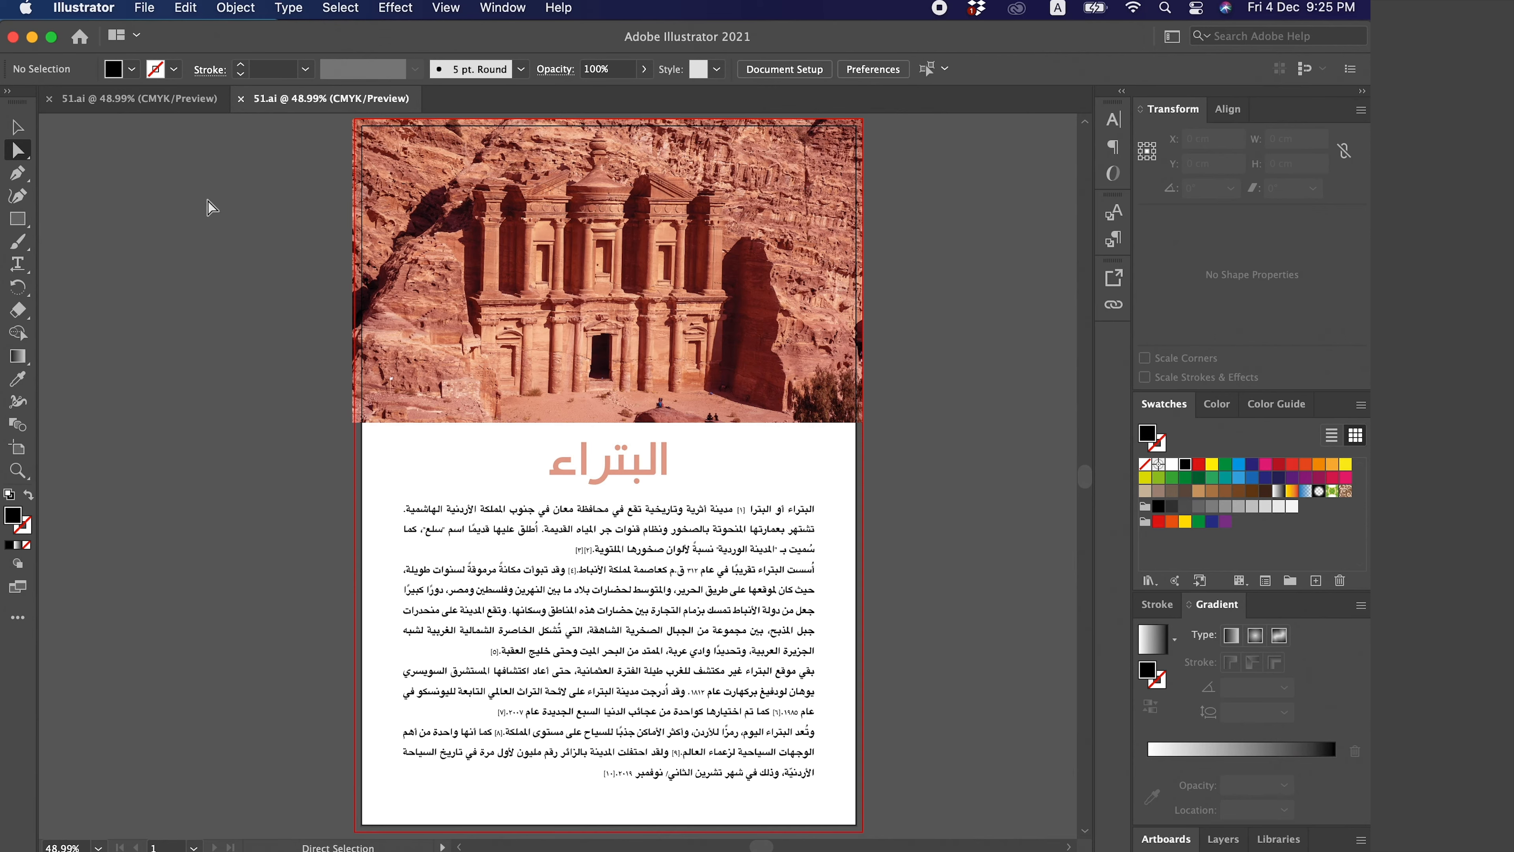
{"action": "left_click", "coordinate": [801, 306]}
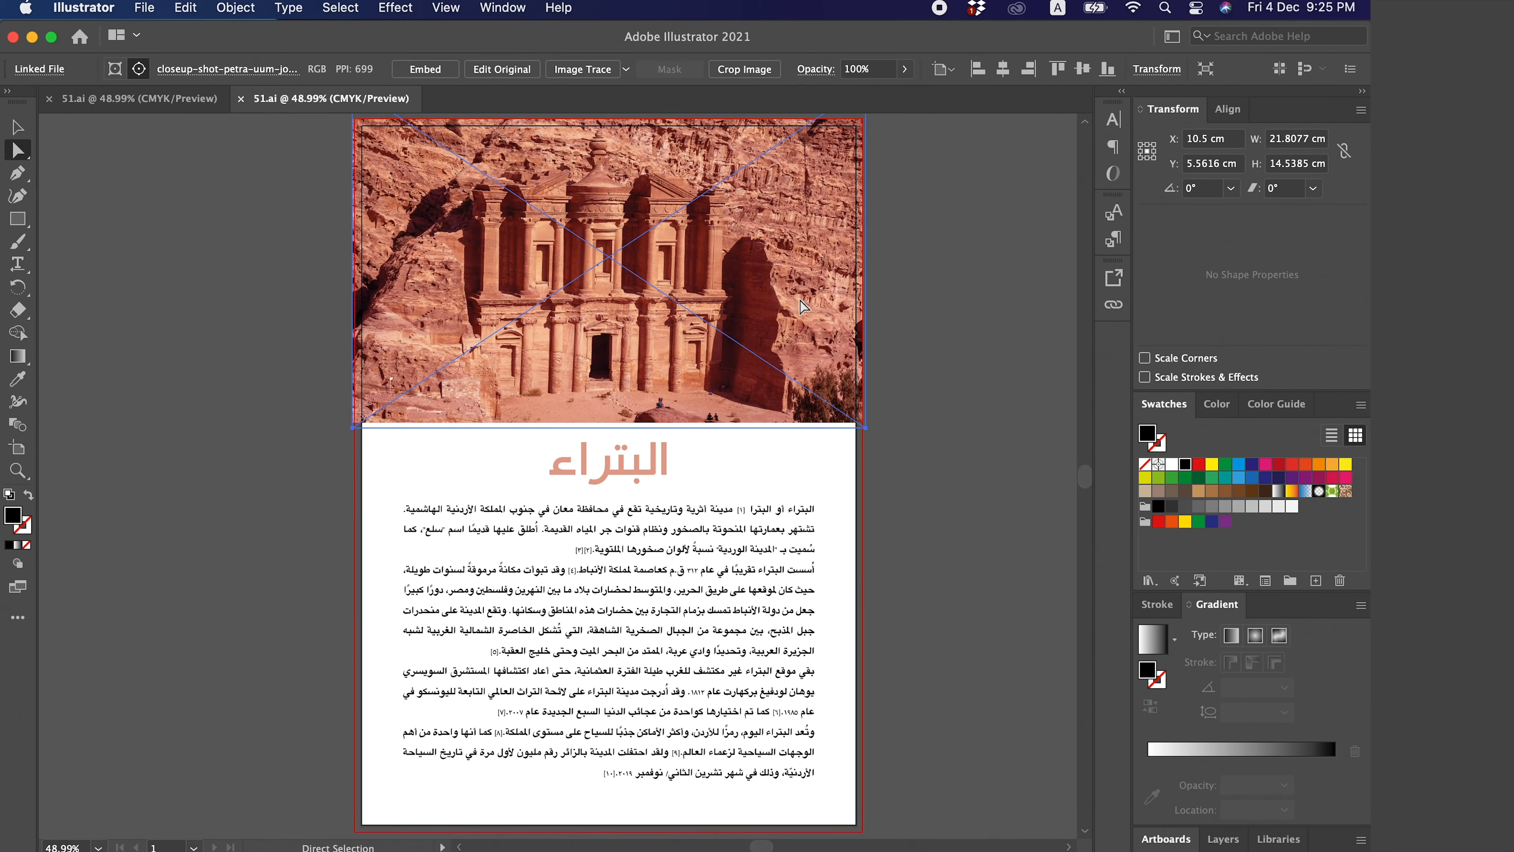
{"action": "left_click", "coordinate": [500, 8]}
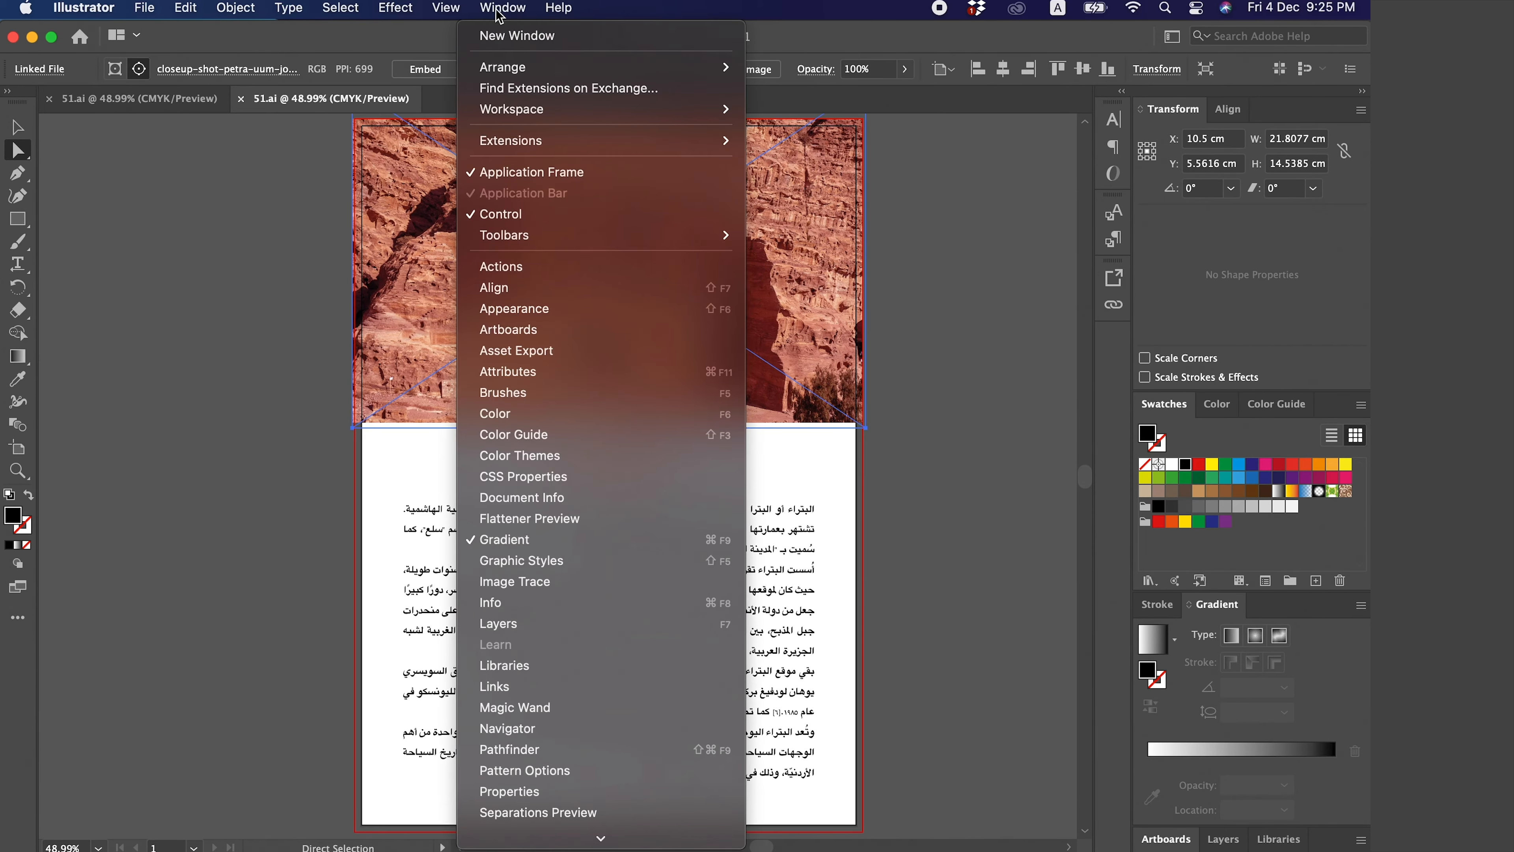
{"action": "left_click", "coordinate": [551, 687]}
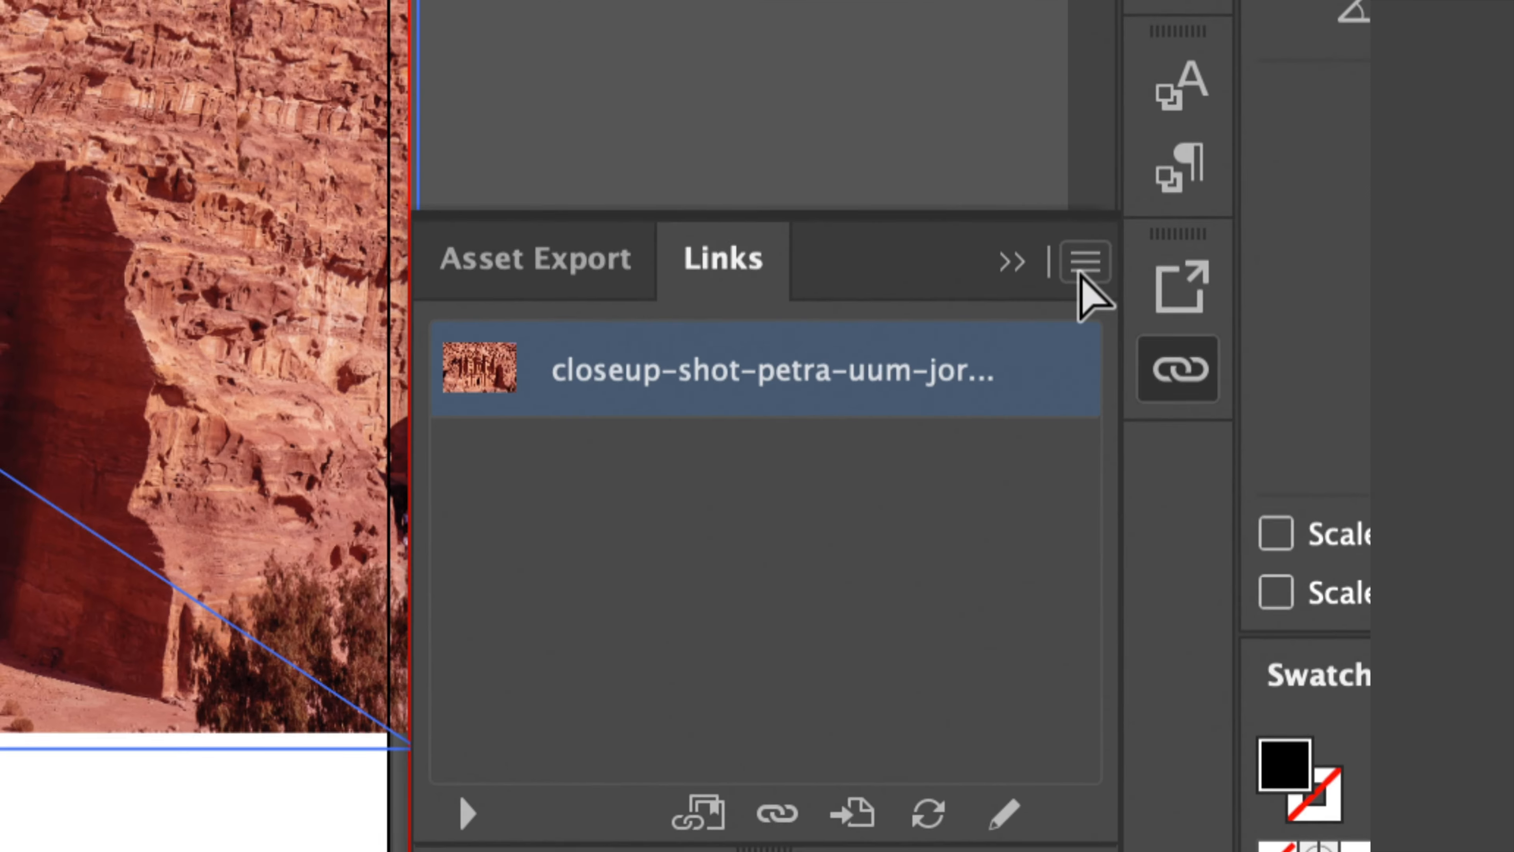
{"action": "left_click", "coordinate": [1083, 268]}
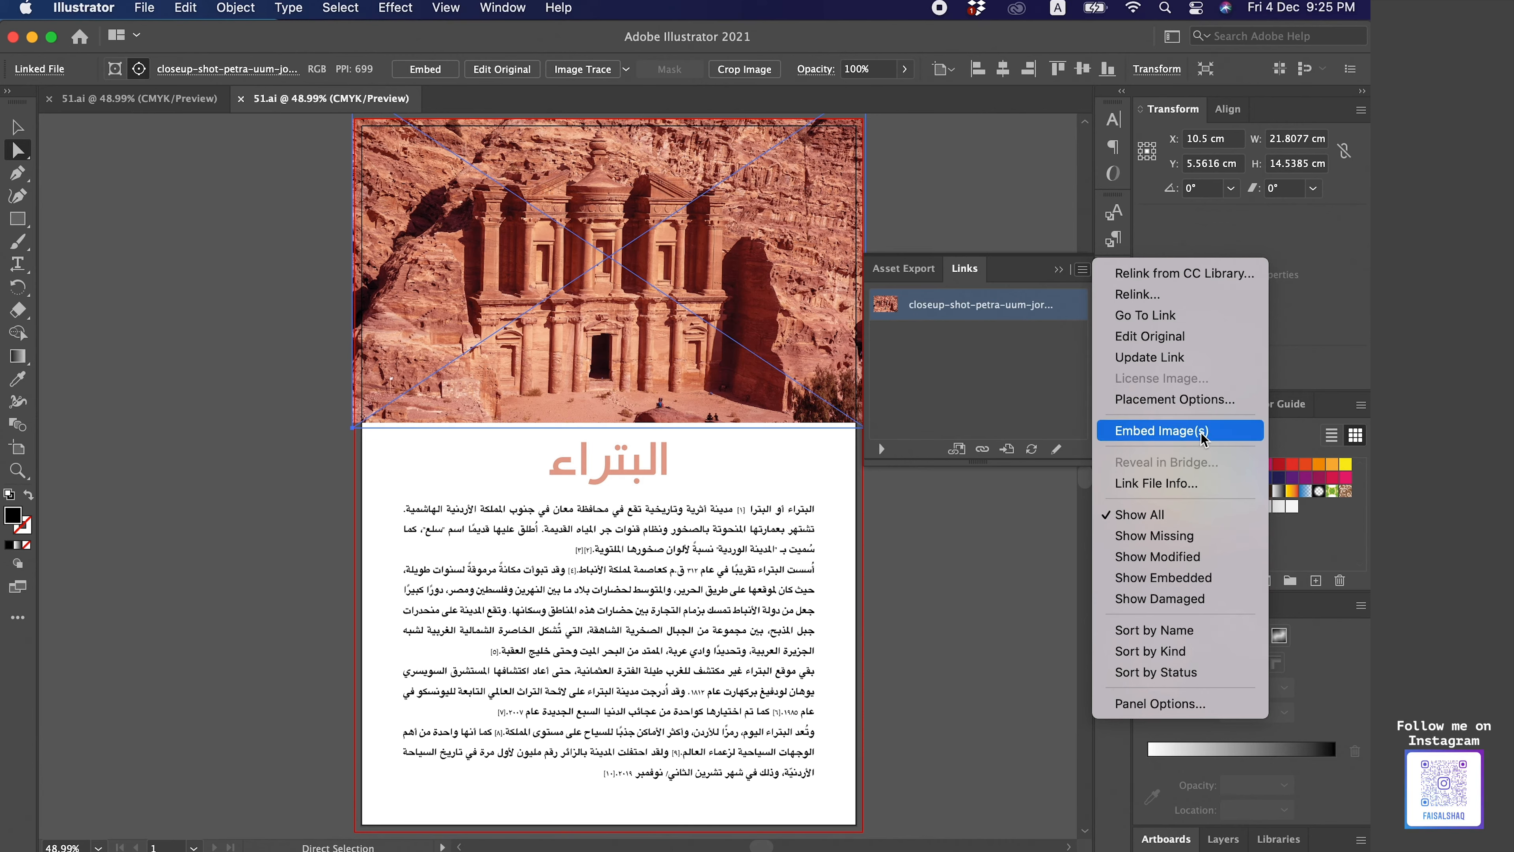
{"action": "left_click", "coordinate": [1226, 440]}
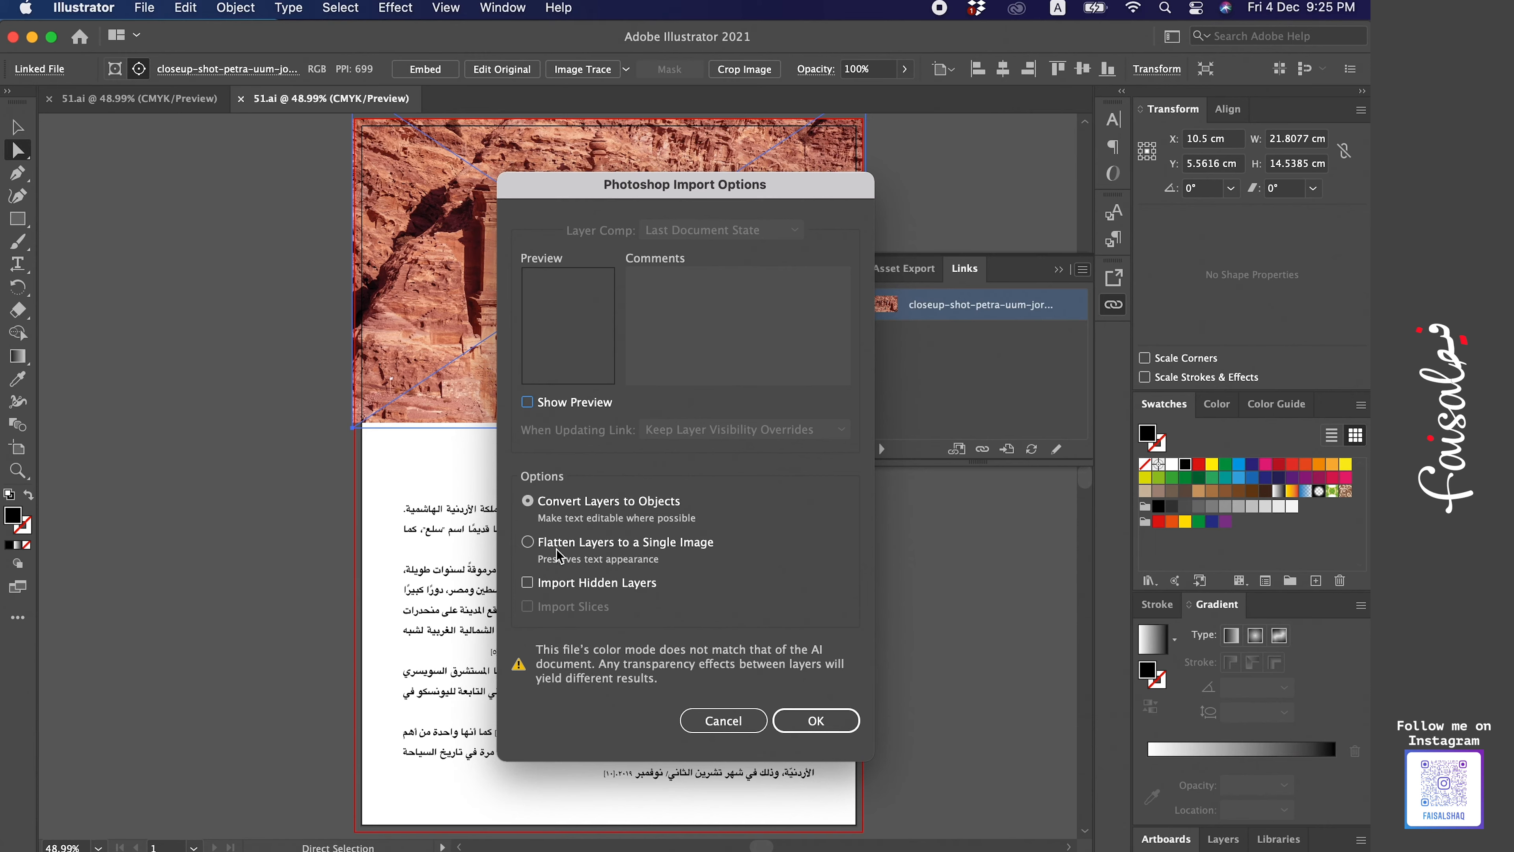
{"action": "left_click", "coordinate": [570, 549]}
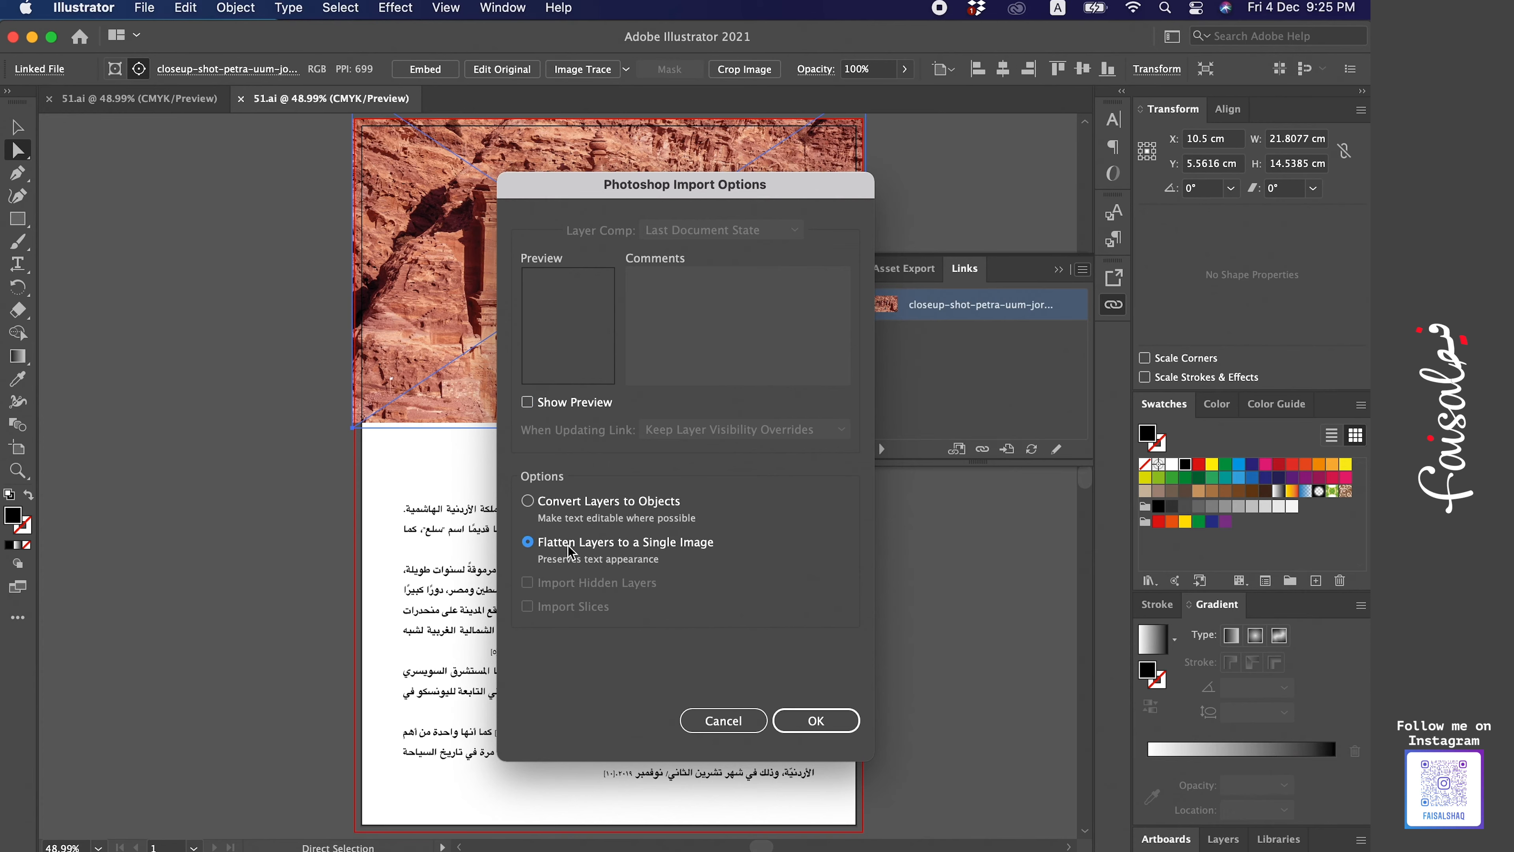
{"action": "left_click", "coordinate": [838, 723]}
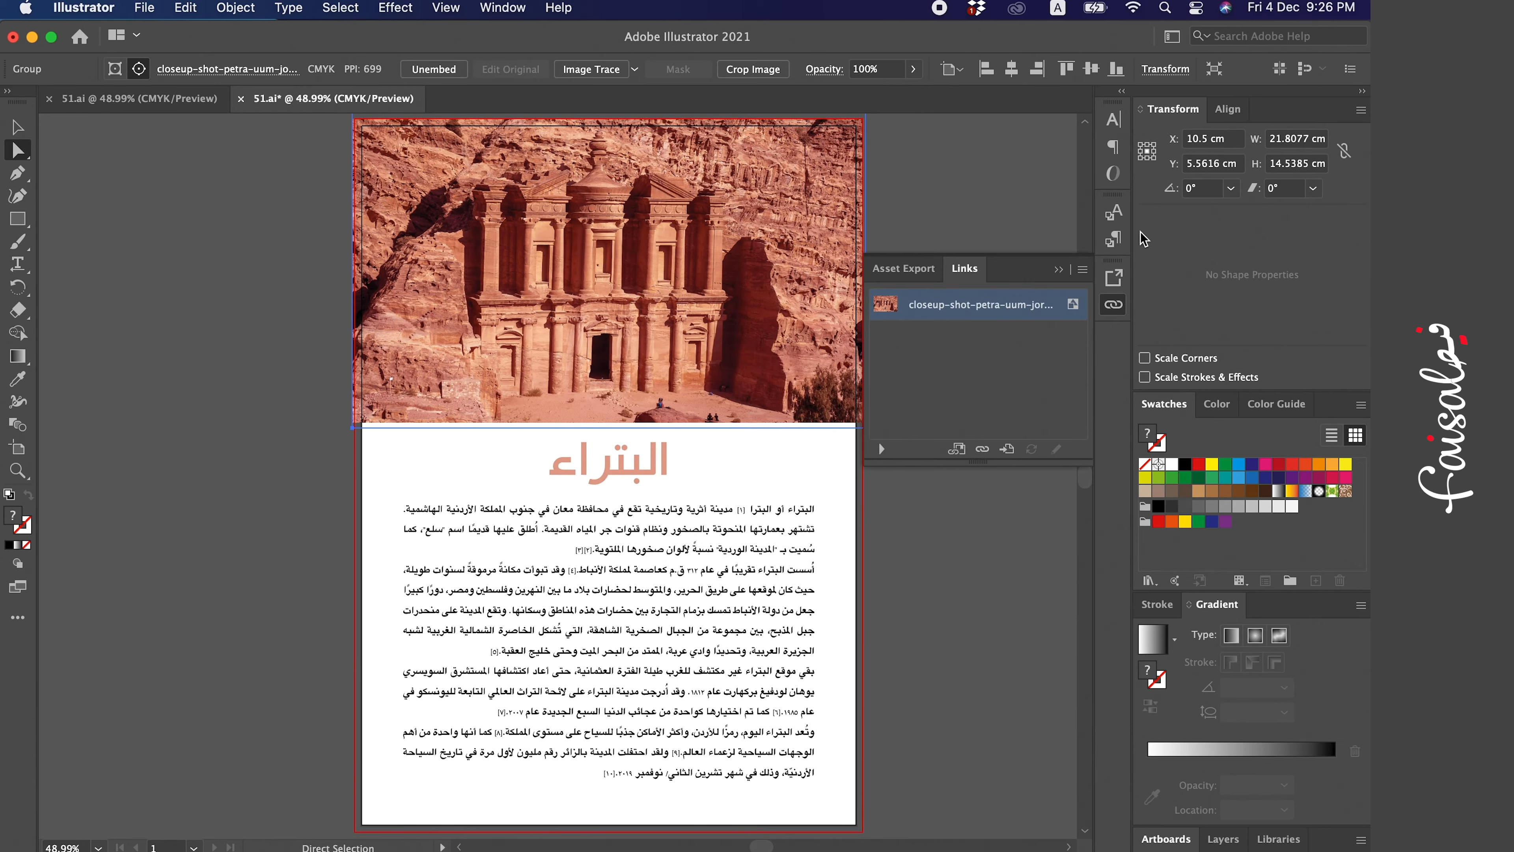
{"action": "left_click", "coordinate": [1060, 269]}
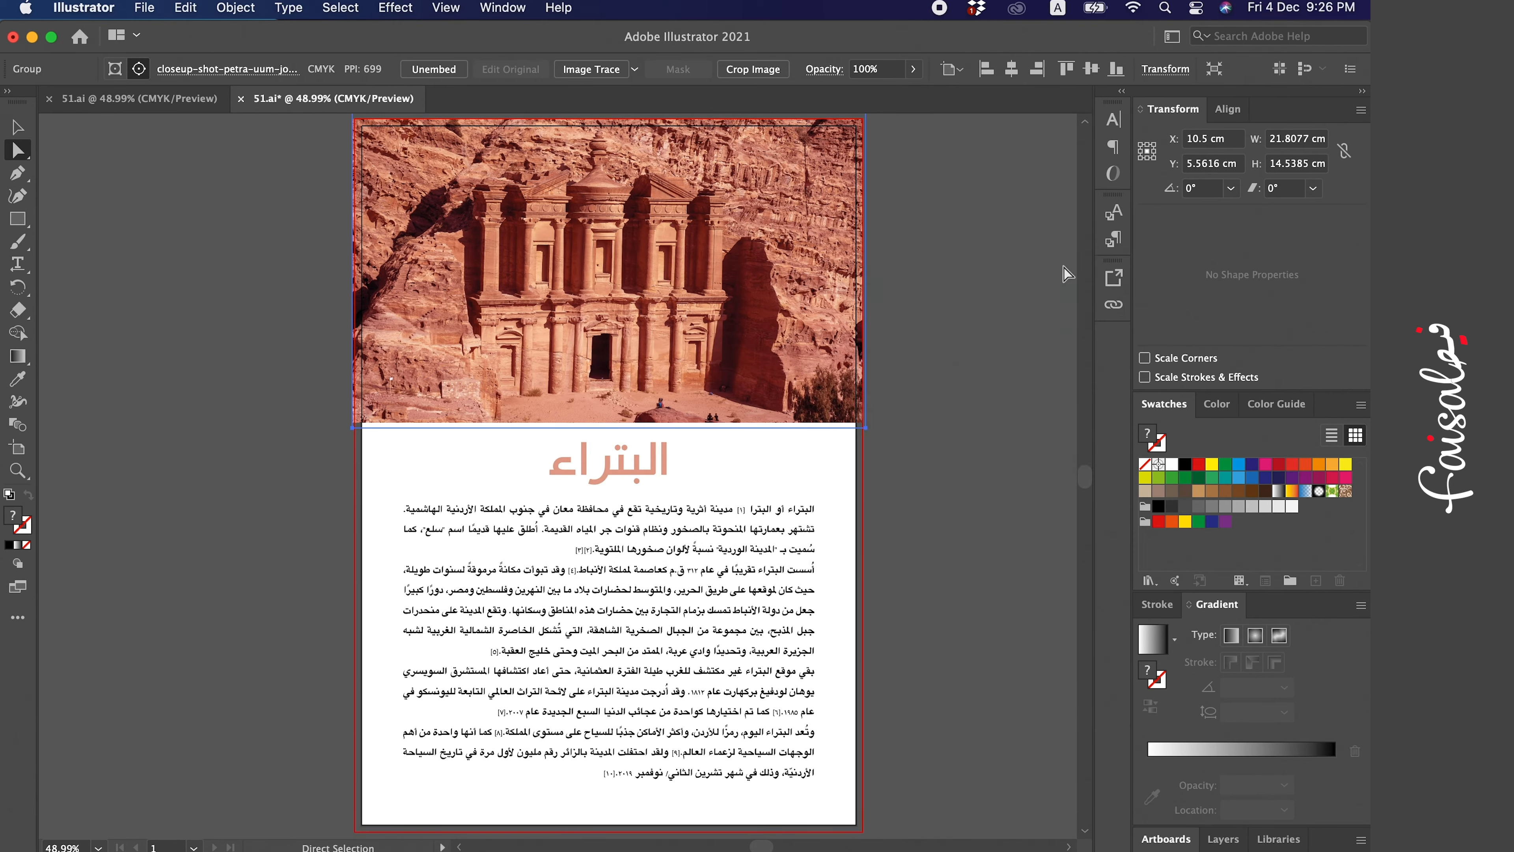
{"action": "left_click", "coordinate": [1001, 283]}
- Examine the embedded photo and the page layout by selecting and deselecting the image
{"action": "scroll", "coordinate": [1001, 283], "scroll_direction": "up", "scroll_amount": 2}
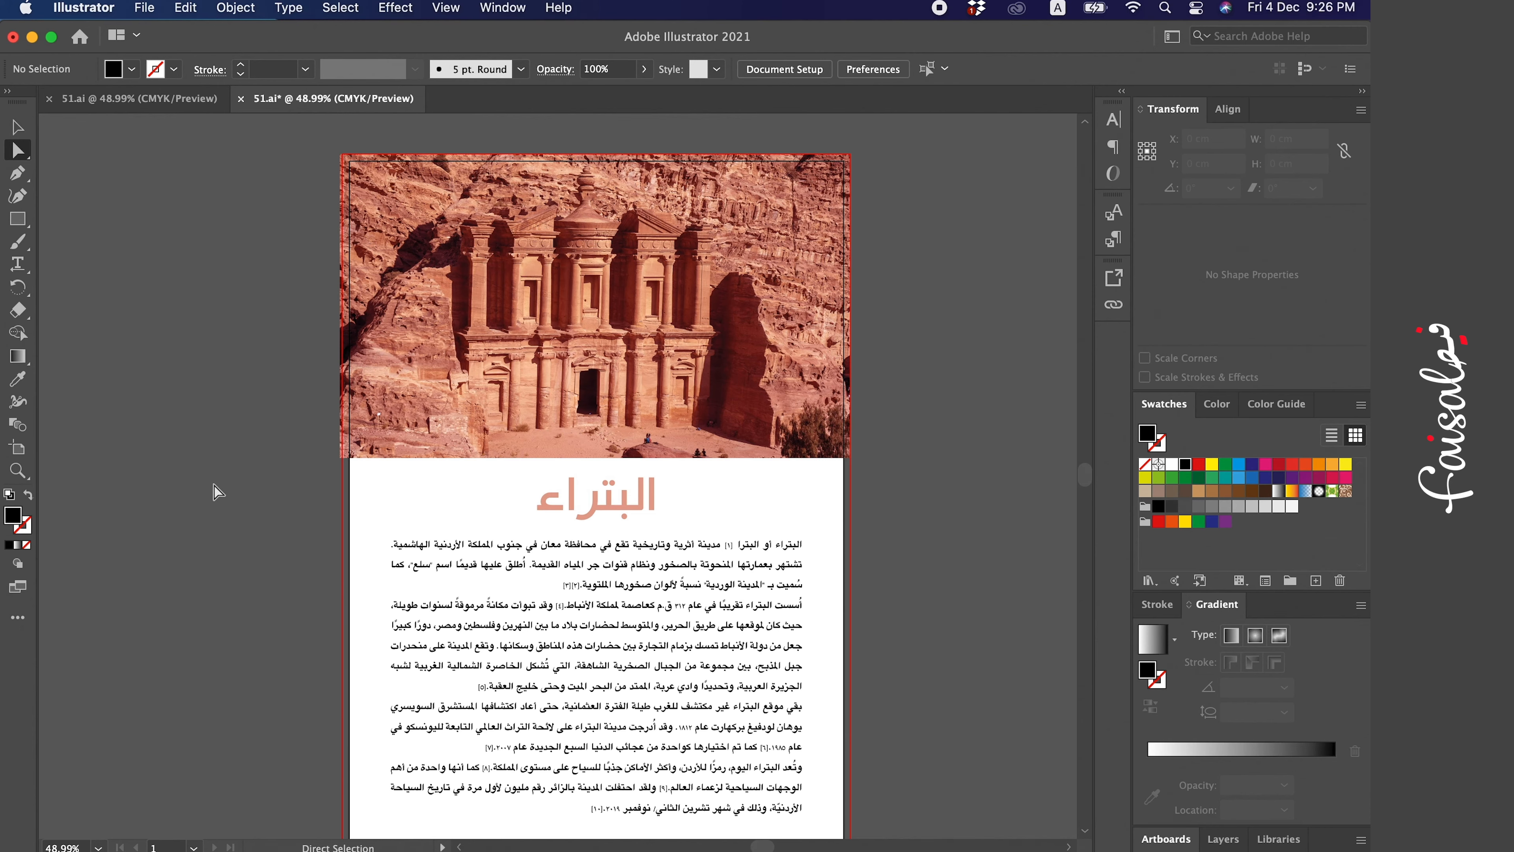
{"action": "scroll", "coordinate": [214, 485], "scroll_direction": "down", "scroll_amount": 3}
{"action": "scroll", "coordinate": [214, 492], "scroll_direction": "up", "scroll_amount": 2}
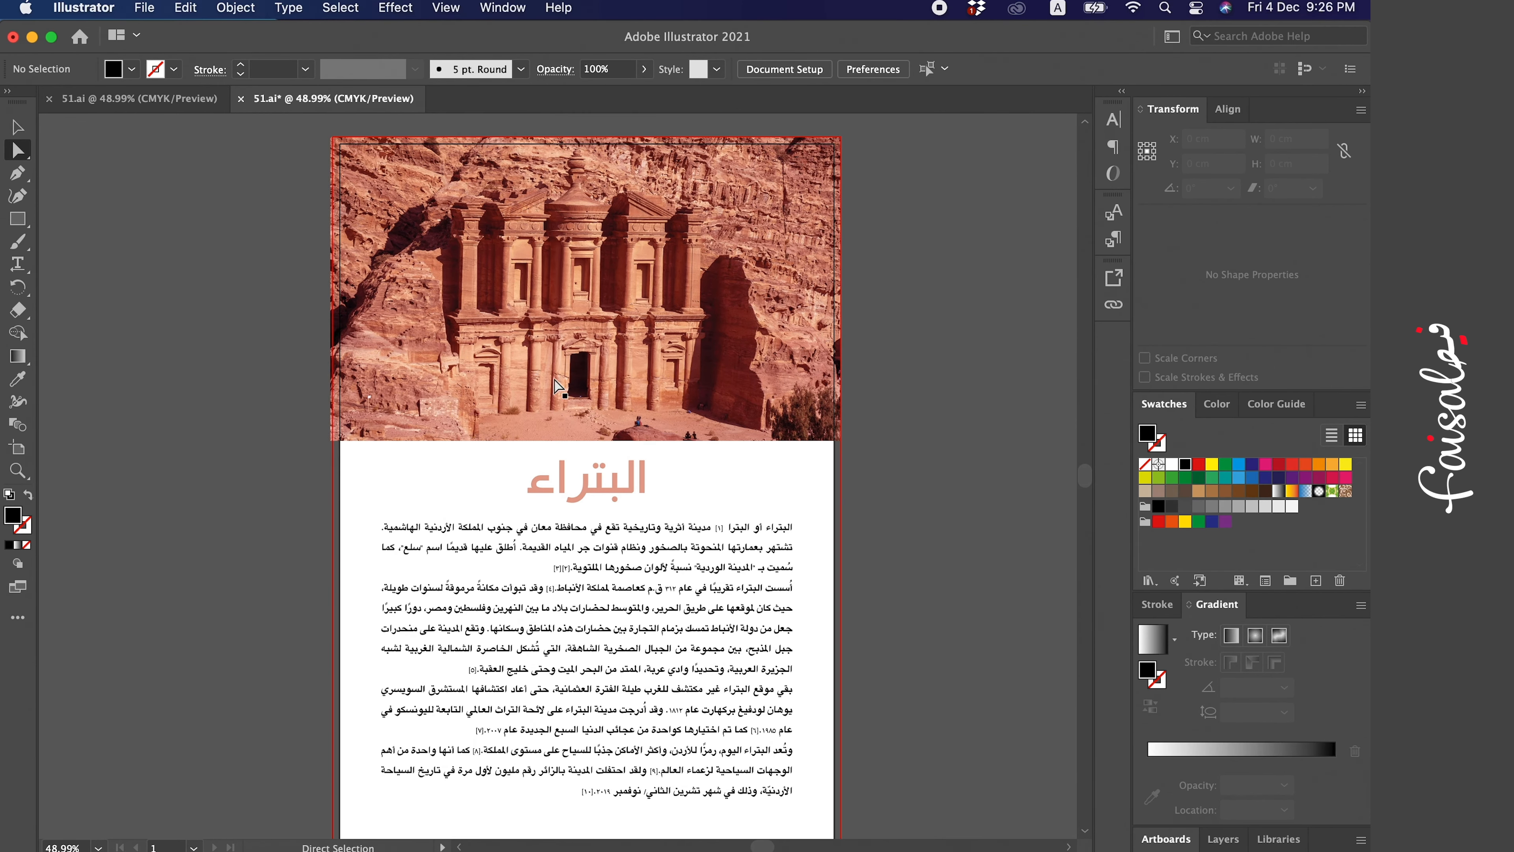
{"action": "left_click", "coordinate": [553, 379]}
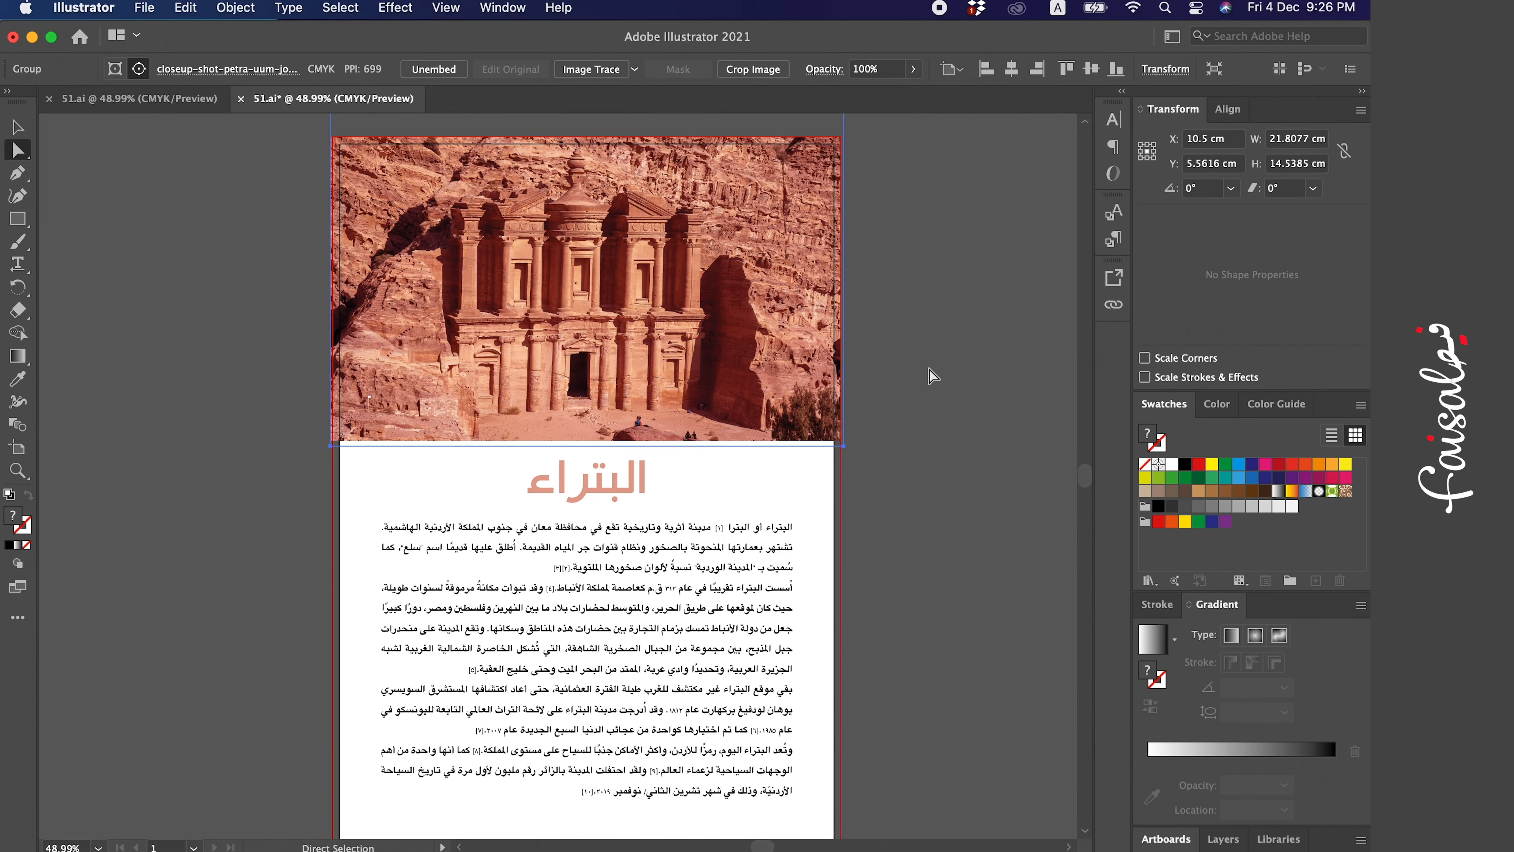
{"action": "left_click", "coordinate": [928, 378]}
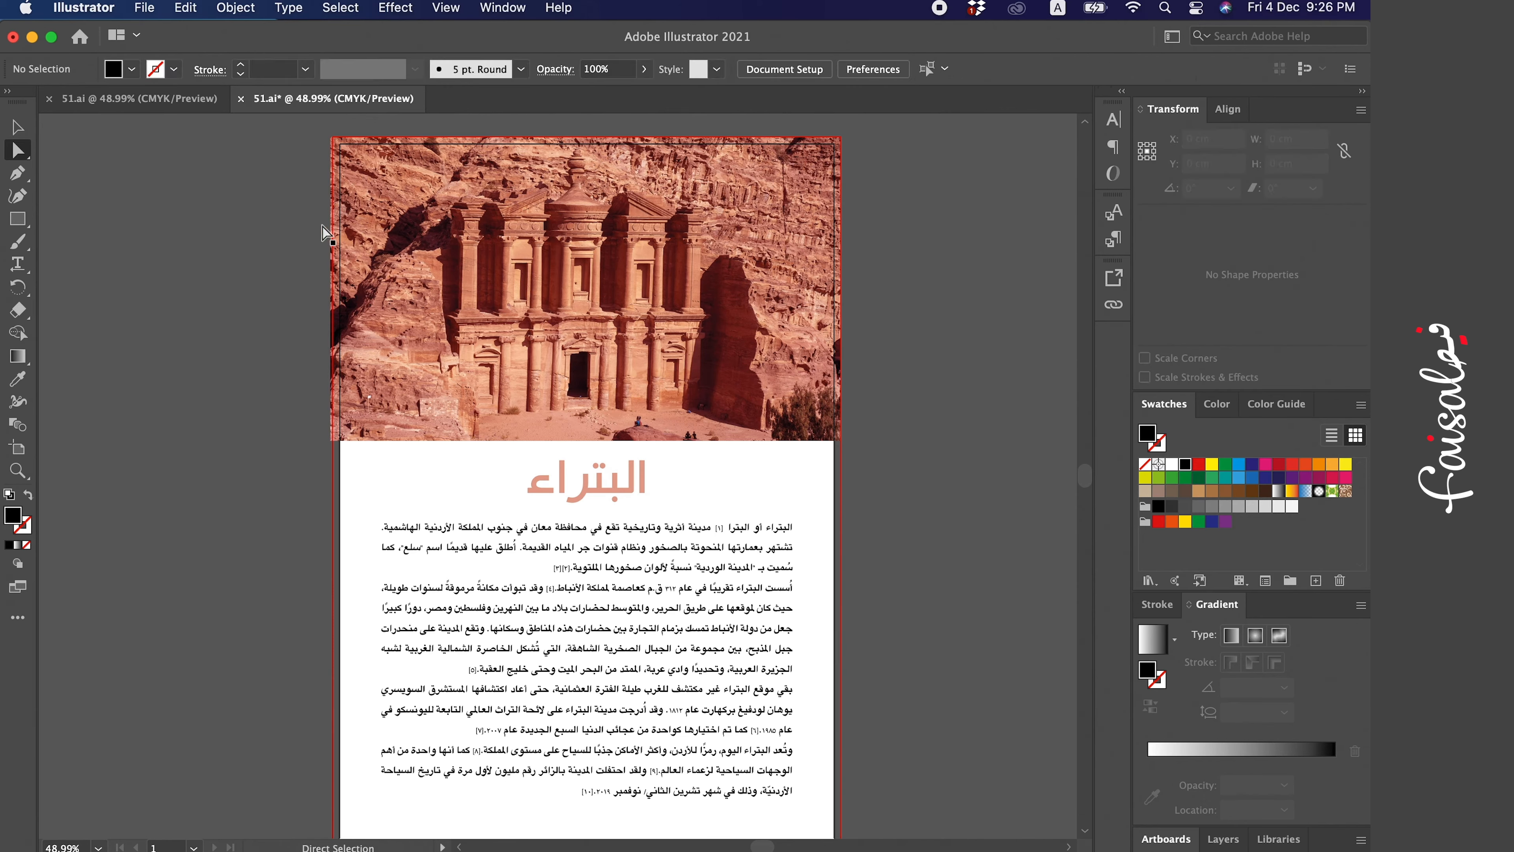
{"action": "left_click", "coordinate": [699, 239]}
{"action": "left_click", "coordinate": [620, 511]}
- Select the title and body text blocks and convert them to outlines
{"action": "left_click", "coordinate": [16, 127]}
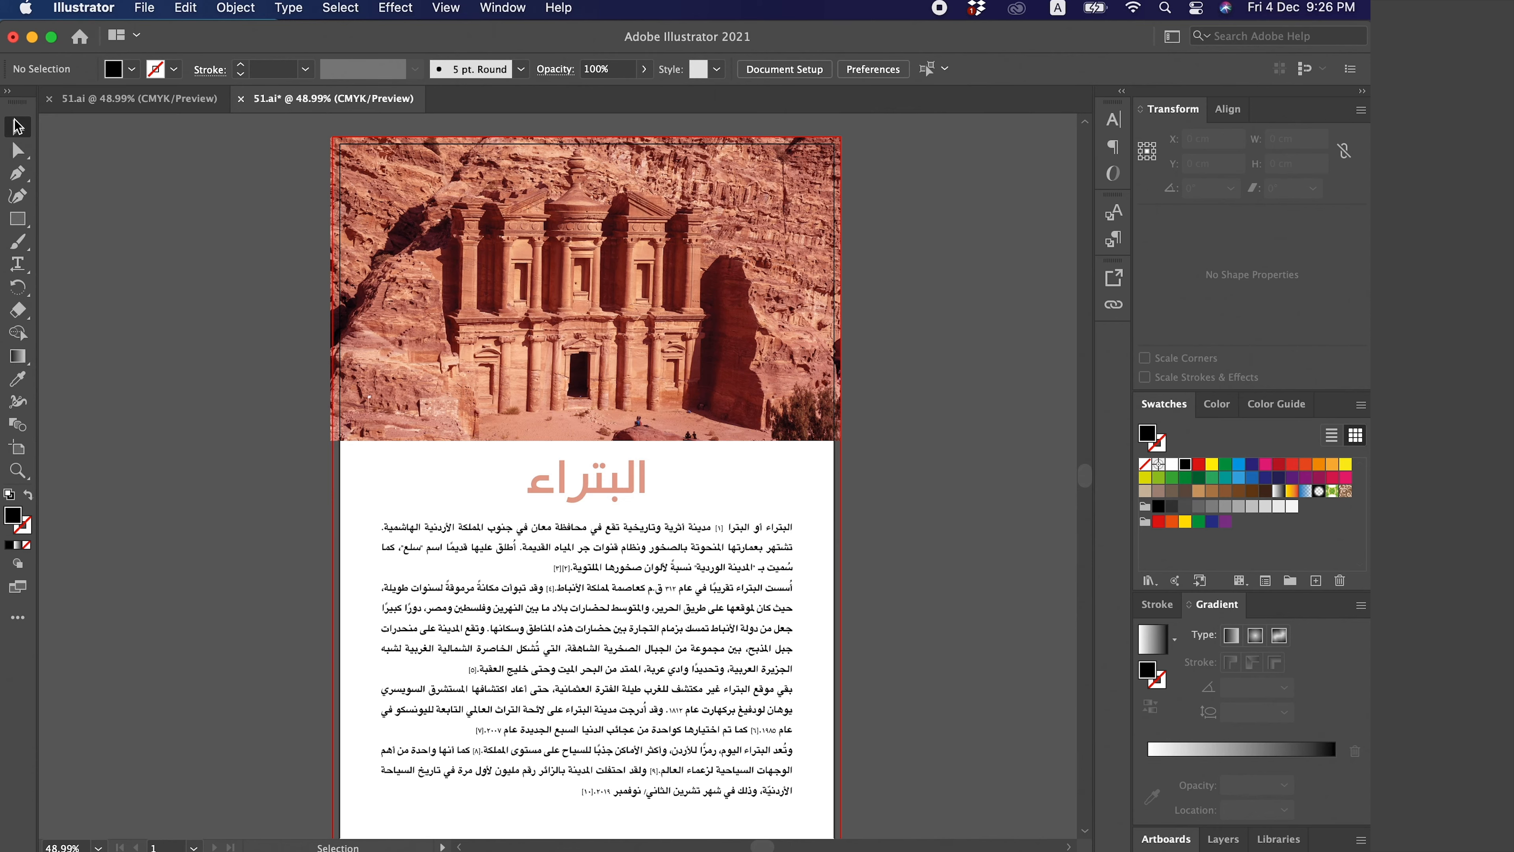
{"action": "left_click", "coordinate": [571, 432]}
{"action": "left_click", "coordinate": [1025, 421]}
{"action": "left_click", "coordinate": [613, 498]}
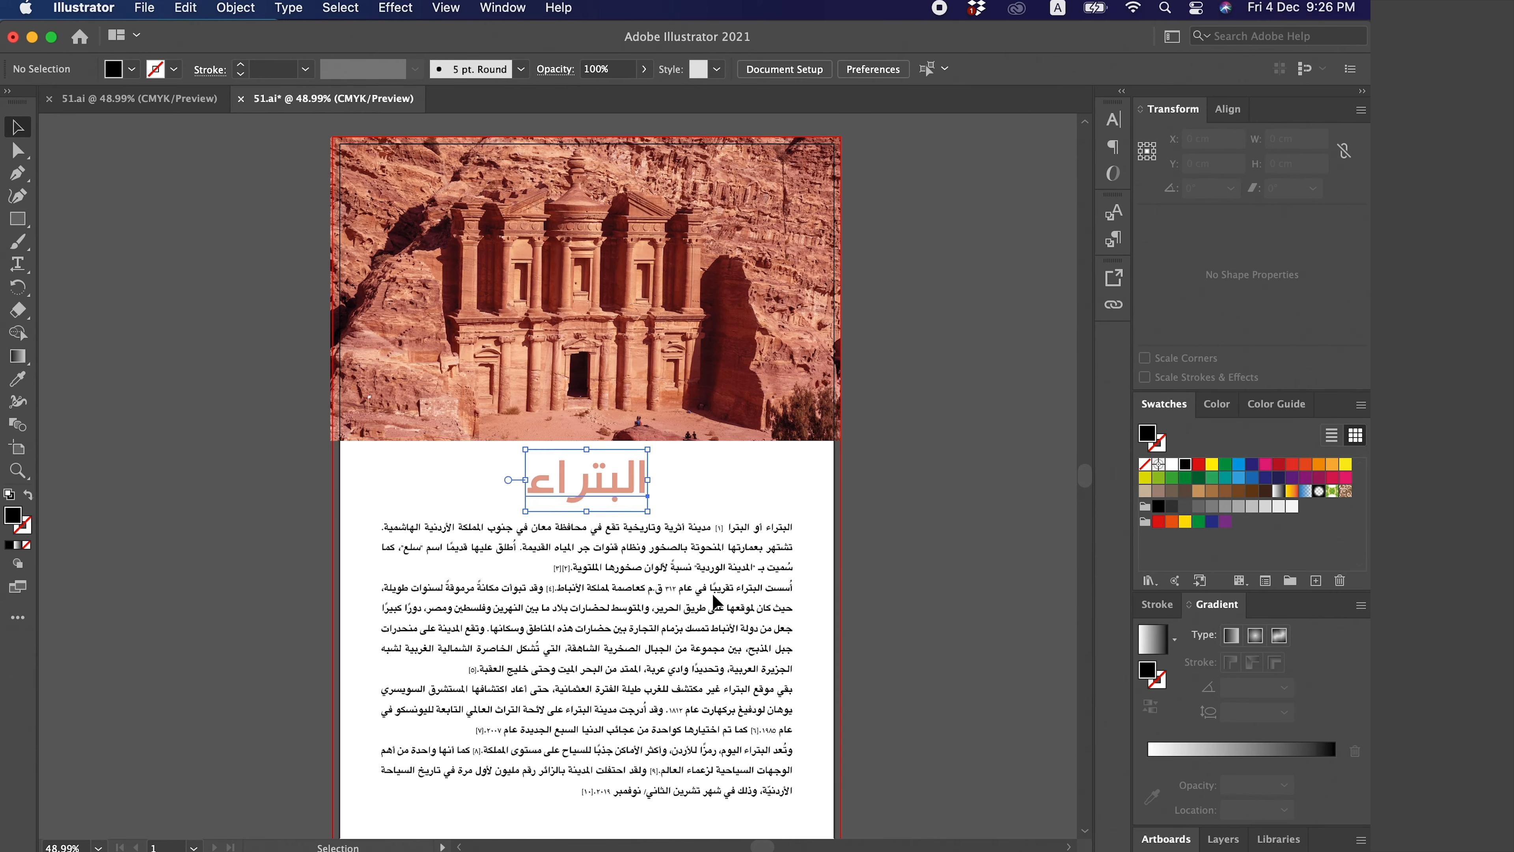
{"action": "left_click", "coordinate": [746, 623], "text": "shift"}
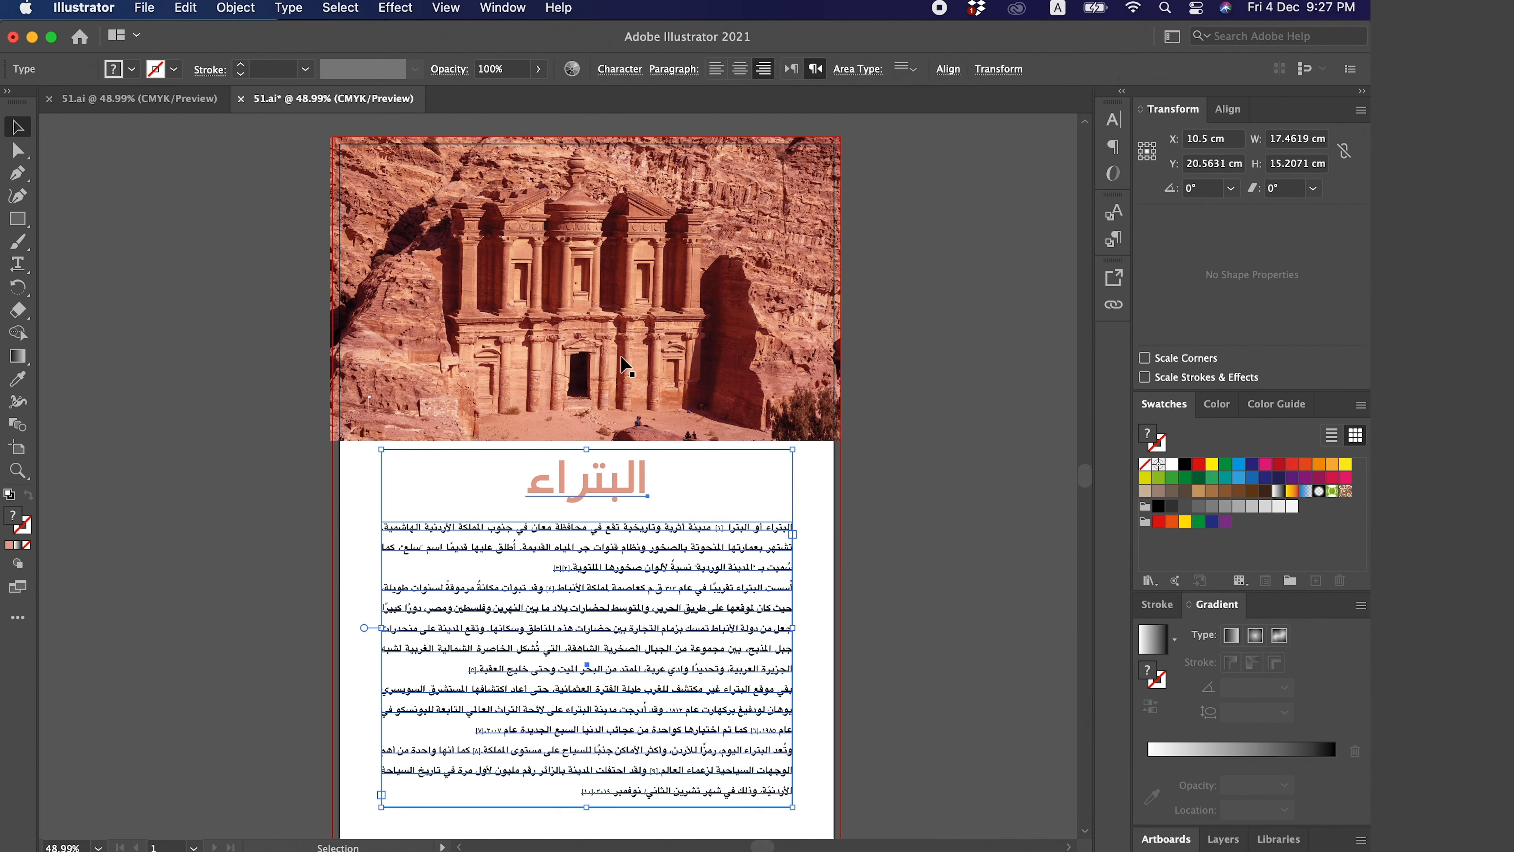
{"action": "left_click", "coordinate": [289, 7]}
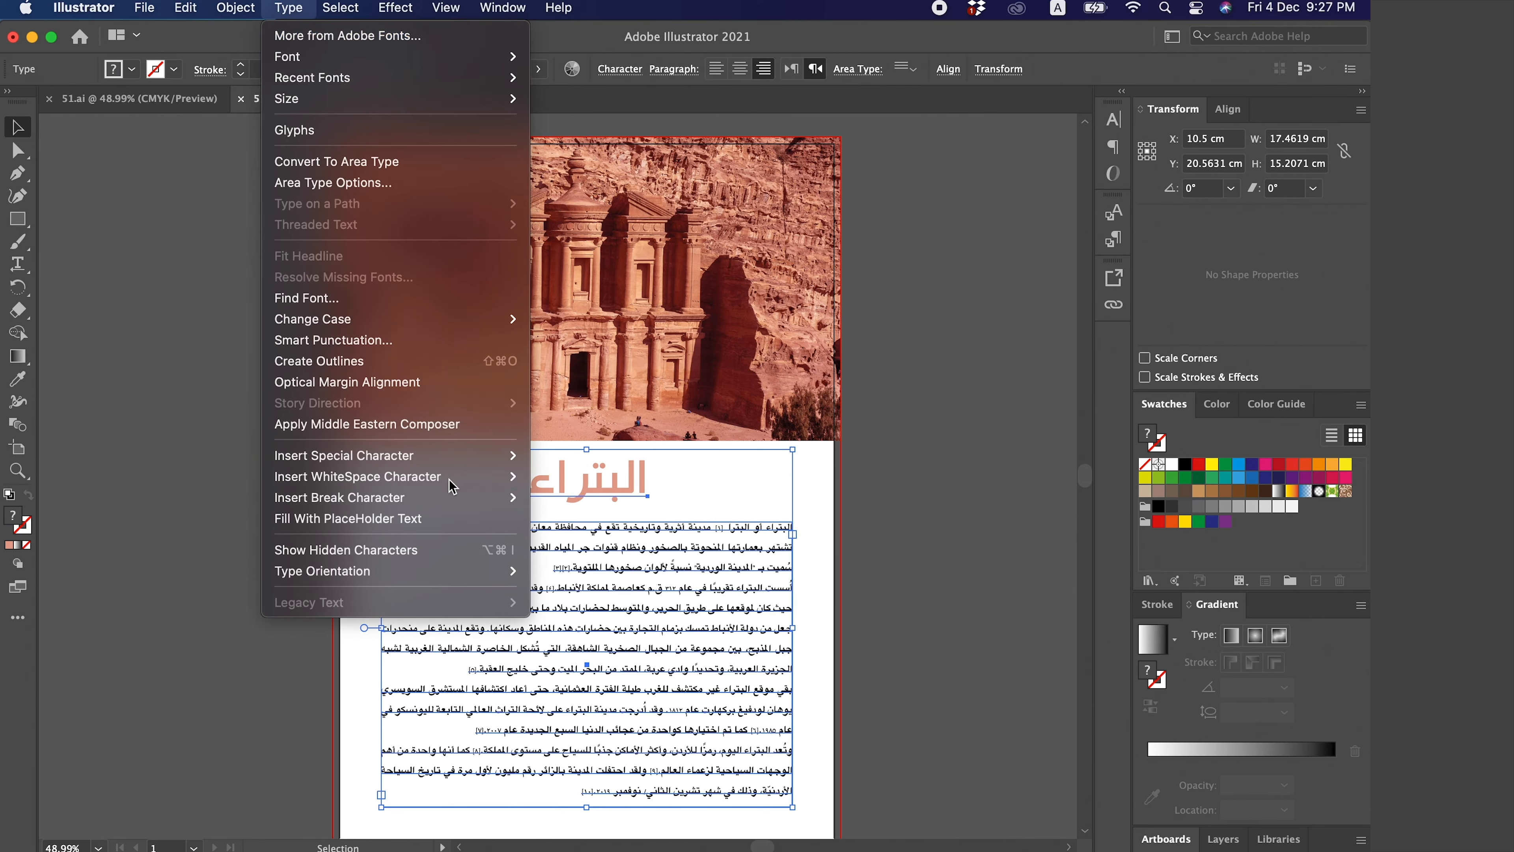
{"action": "left_click", "coordinate": [416, 367]}
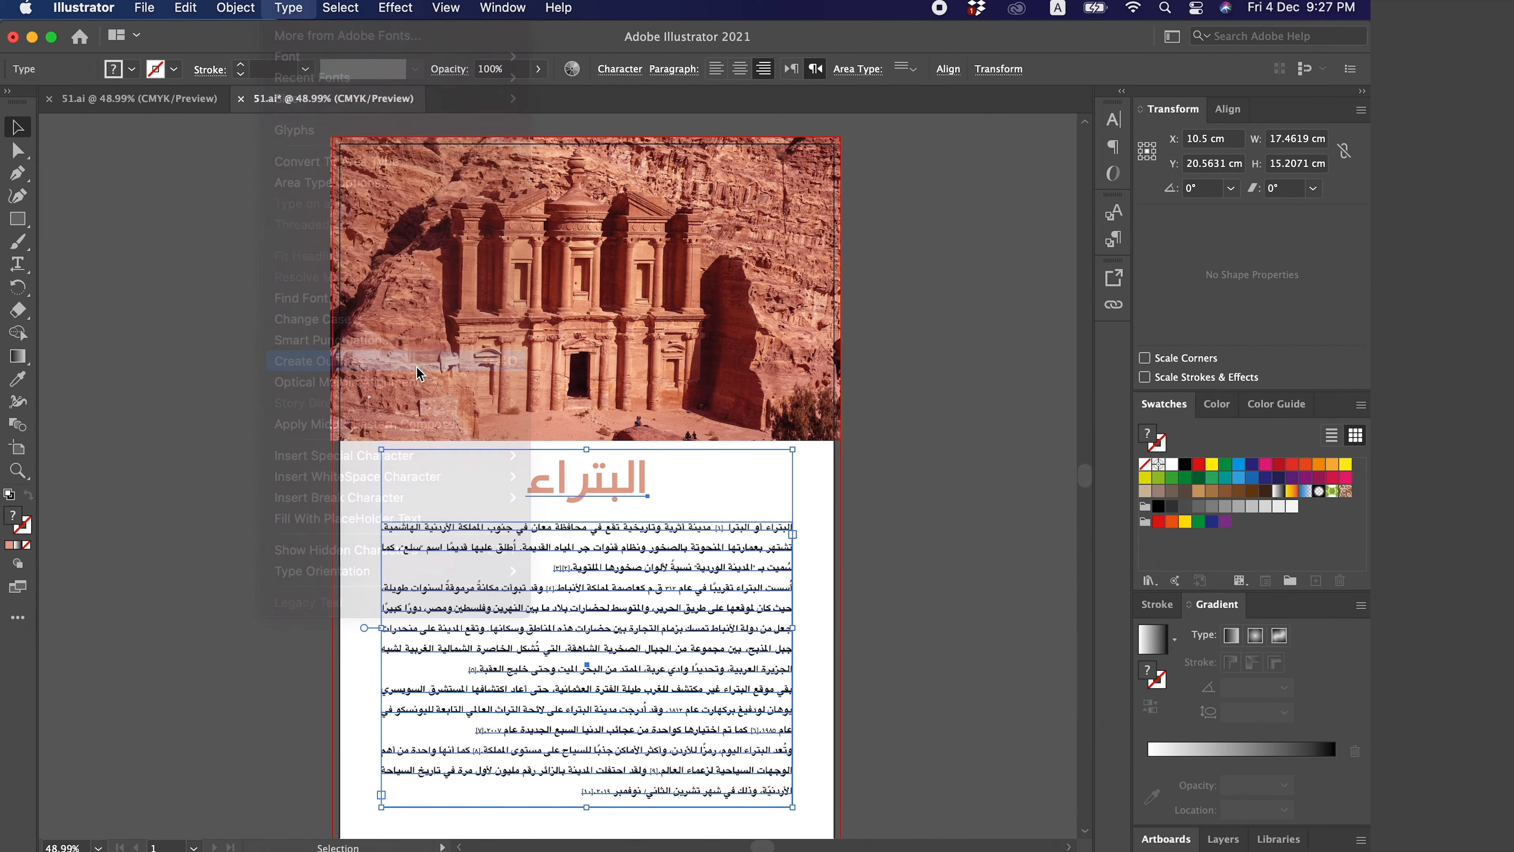
{"action": "left_click", "coordinate": [816, 554]}
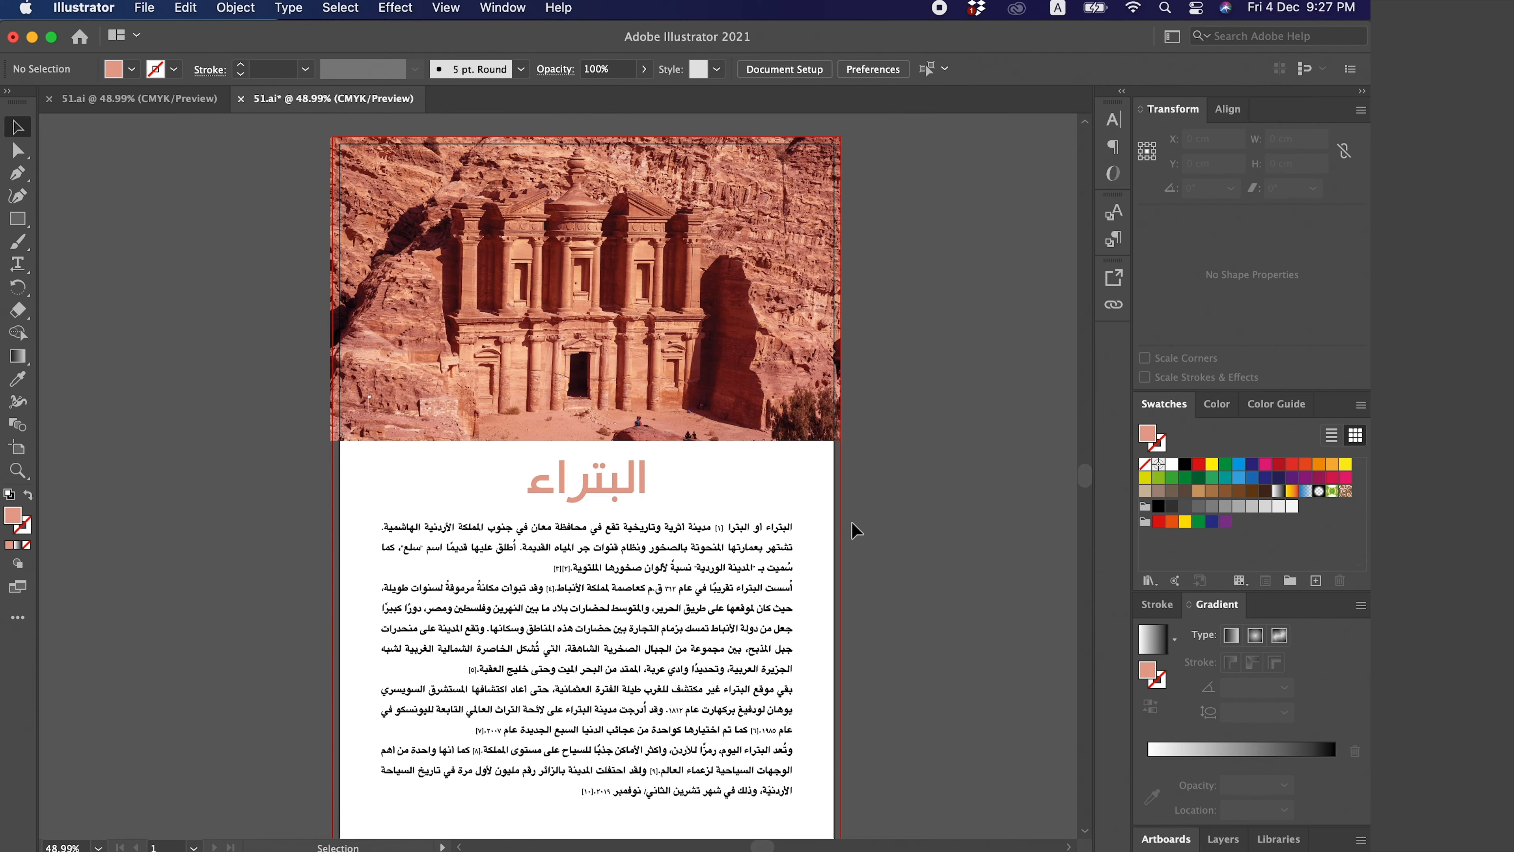
- Save the document as 52.ai in the main project folder, outside the Print folder
{"action": "left_click", "coordinate": [144, 7]}
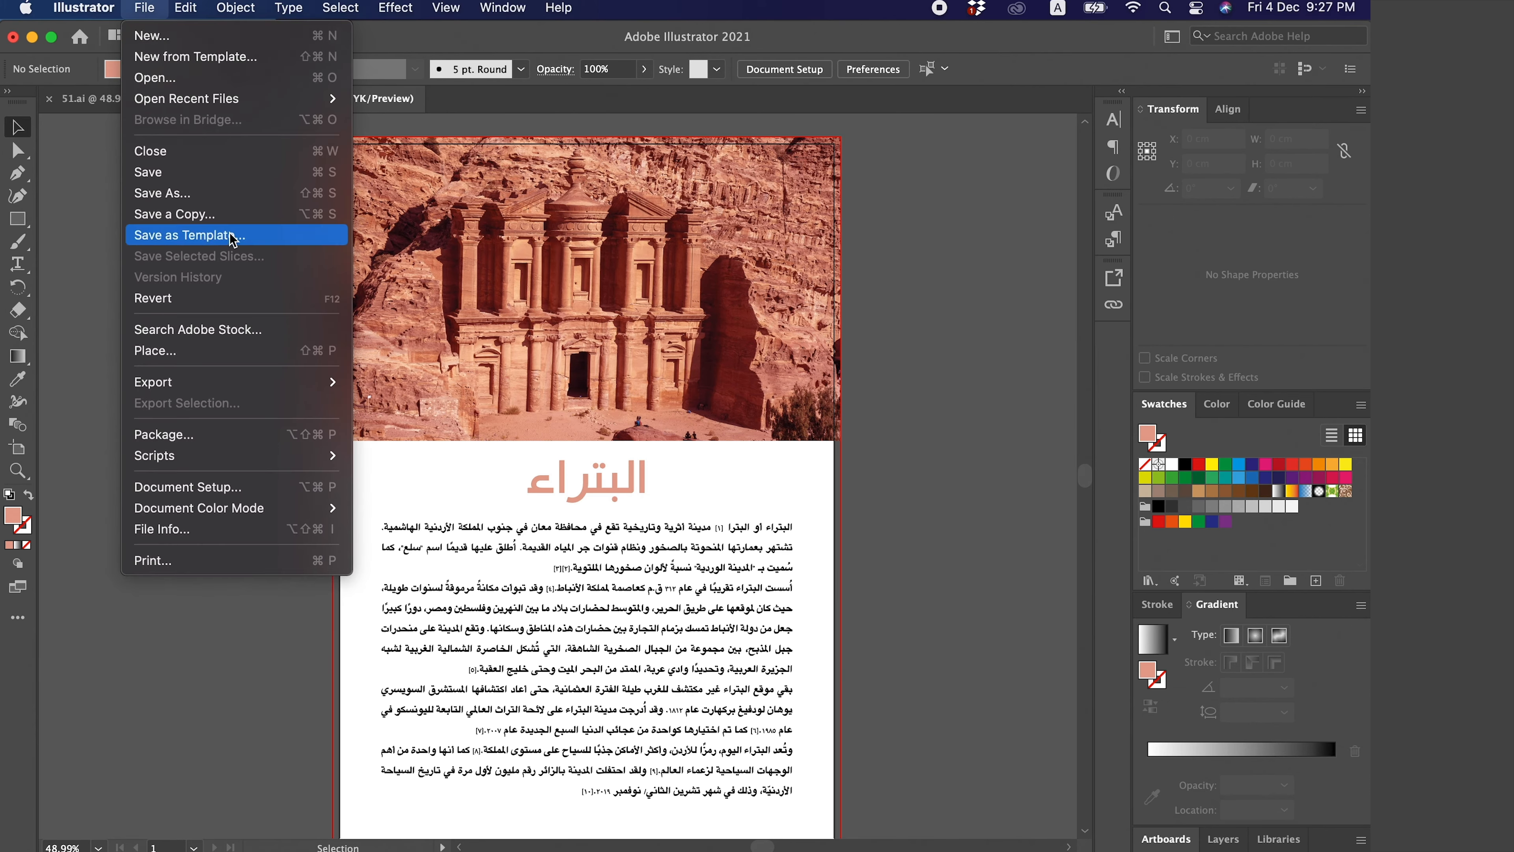
{"action": "left_click", "coordinate": [224, 192]}
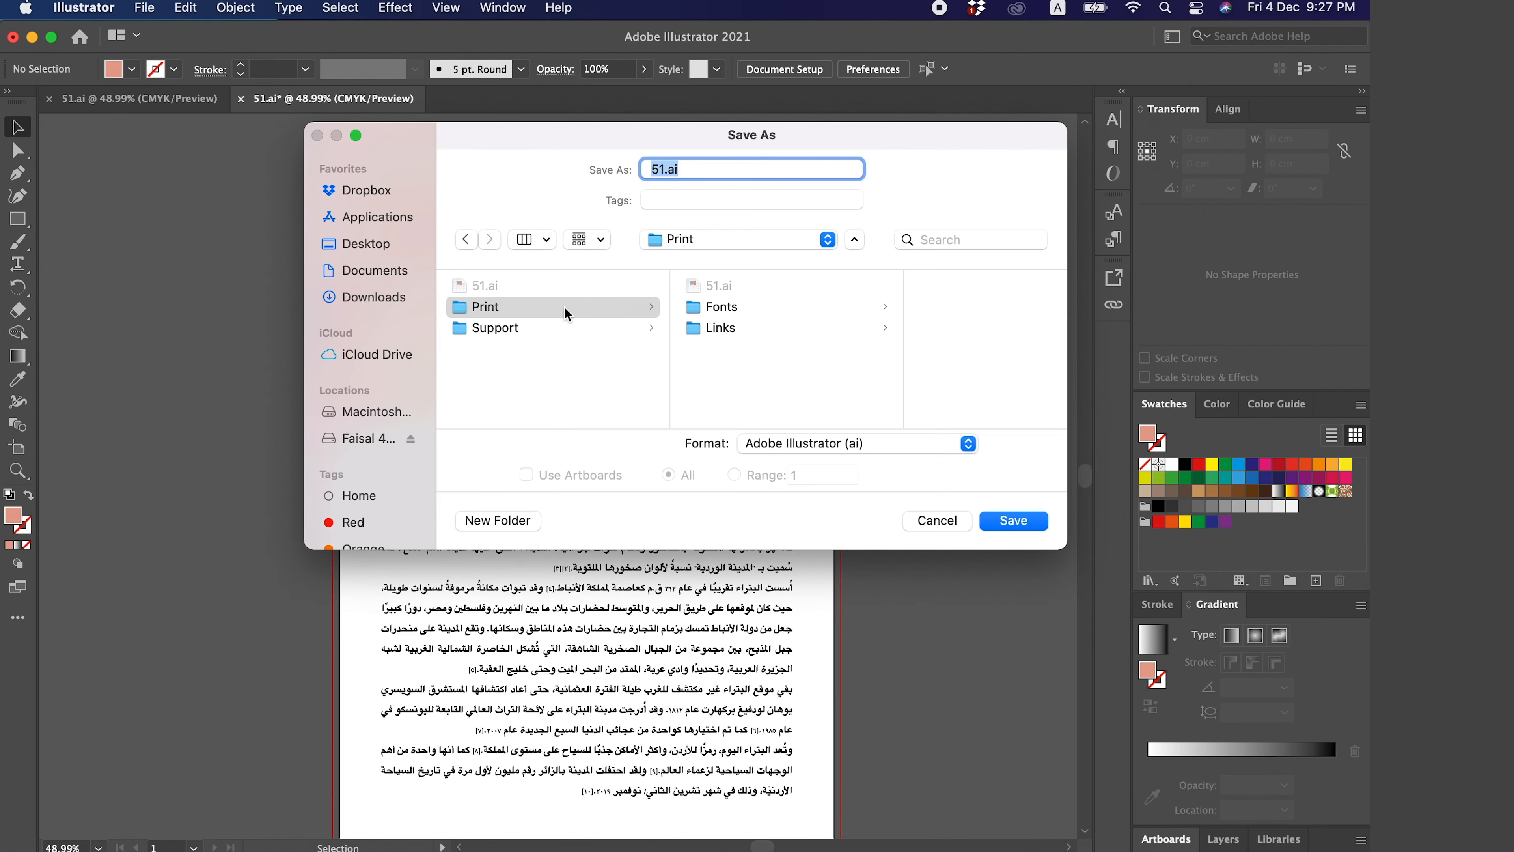
{"action": "left_click", "coordinate": [540, 365]}
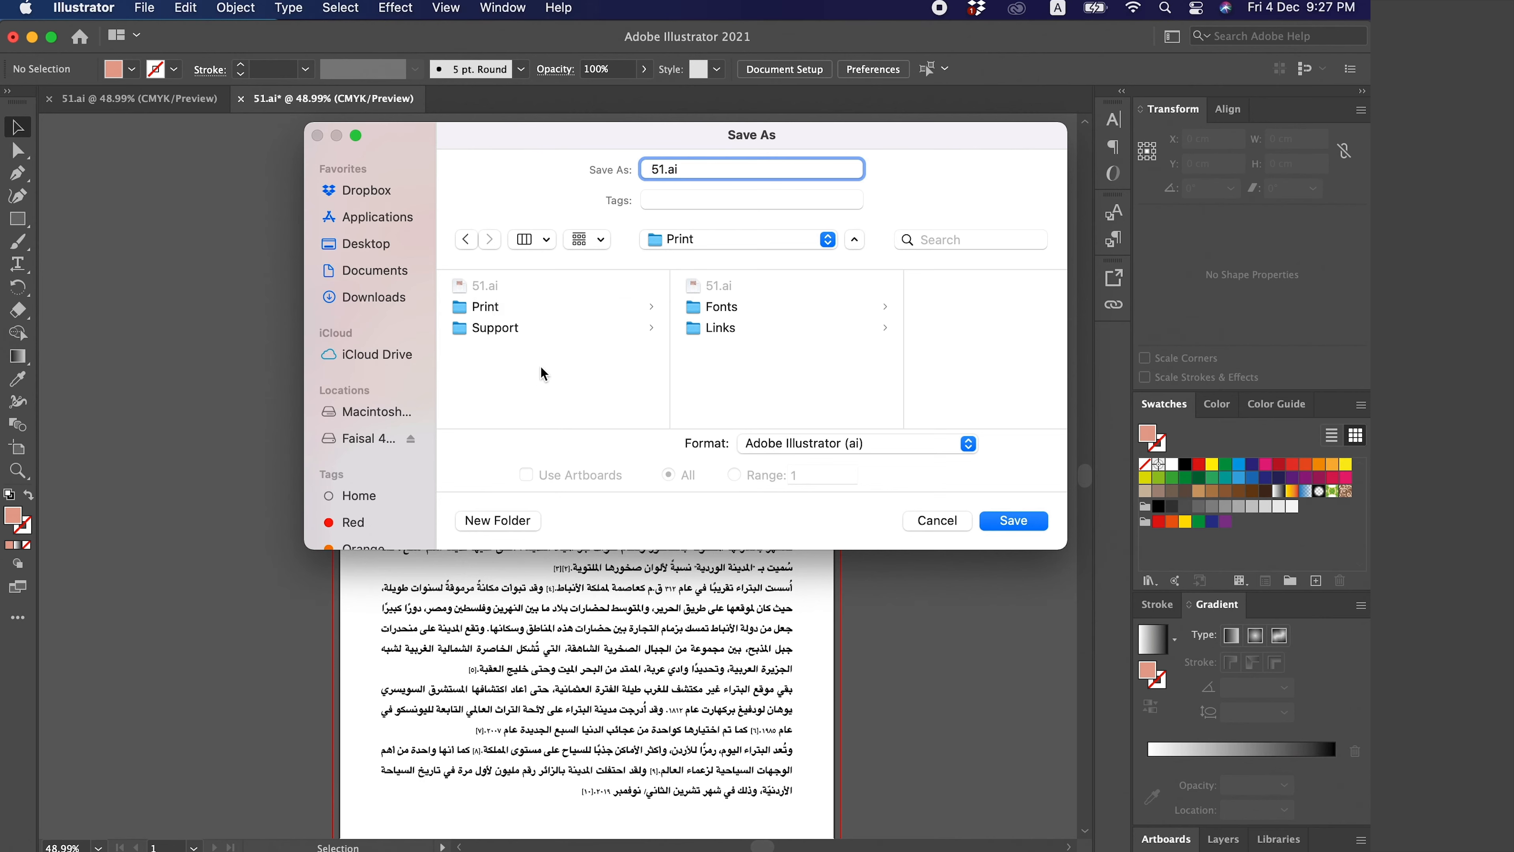
{"action": "left_click", "coordinate": [663, 170]}
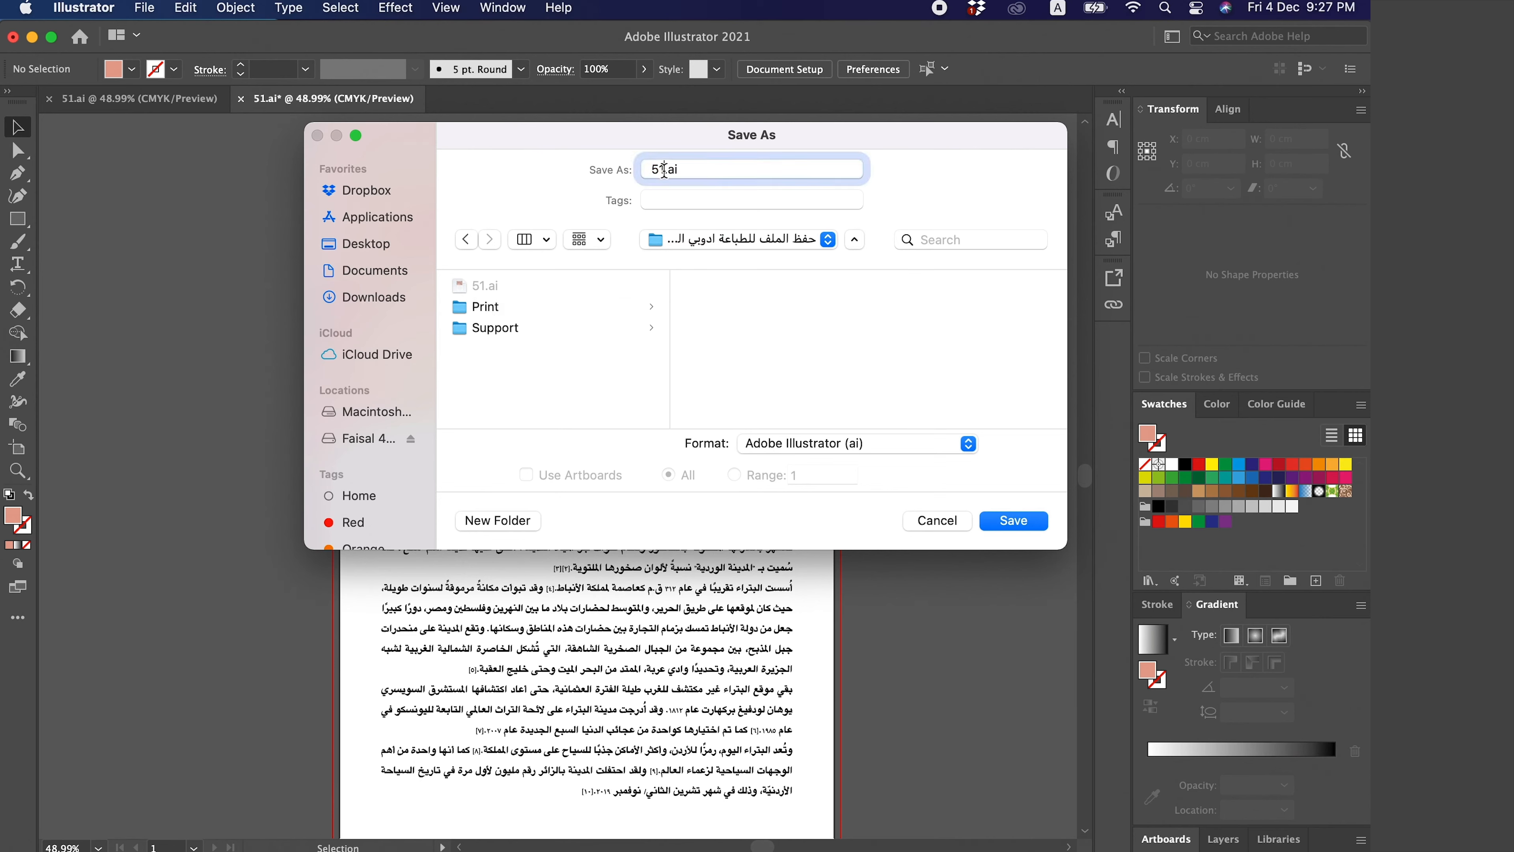
{"action": "double_click", "coordinate": [652, 164]}
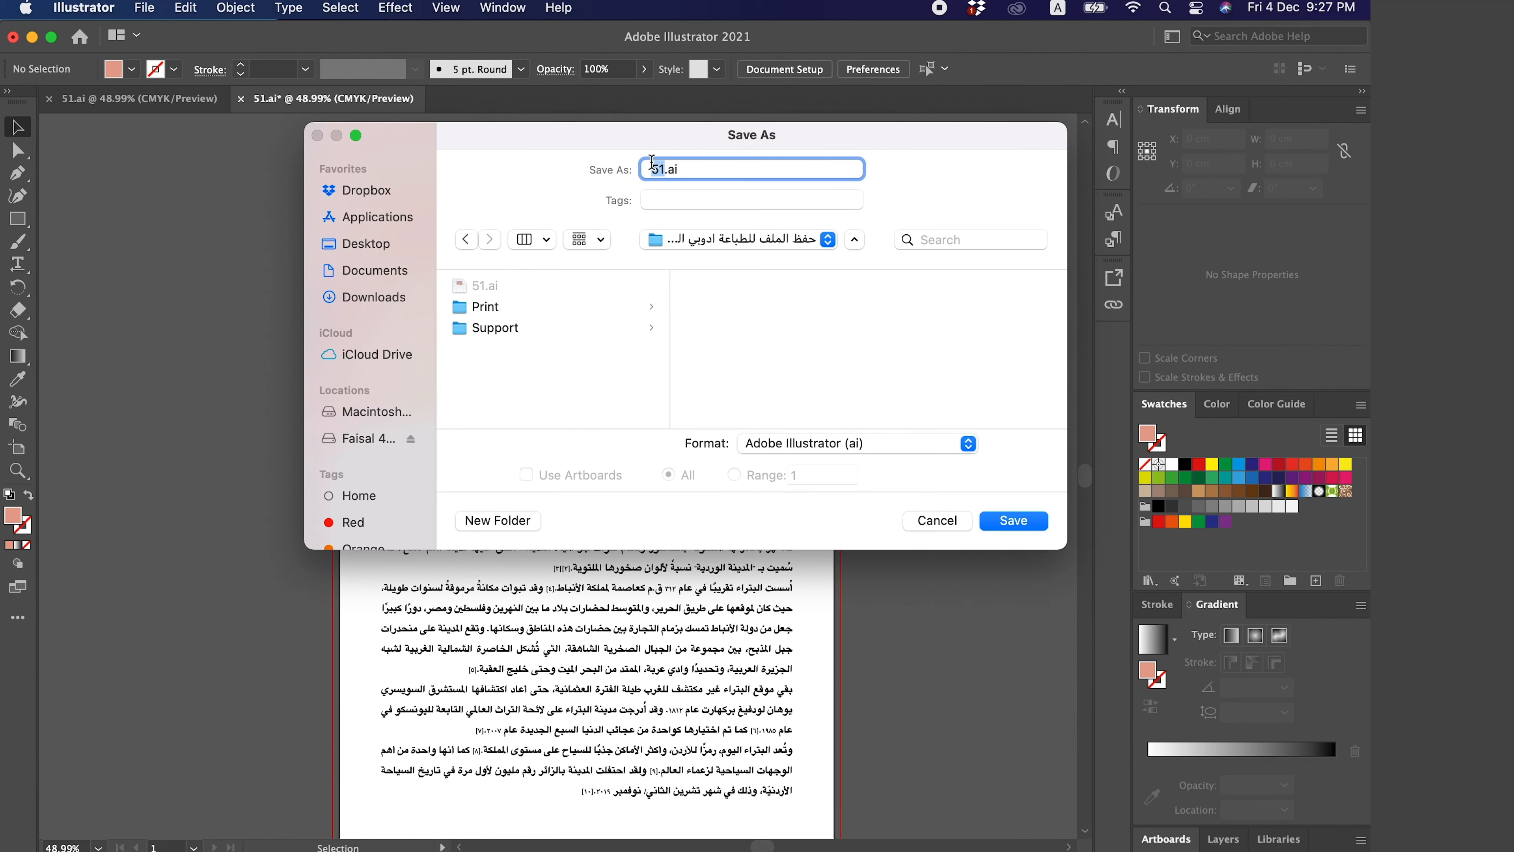
{"action": "type", "text": "52"}
{"action": "left_click", "coordinate": [1029, 518]}
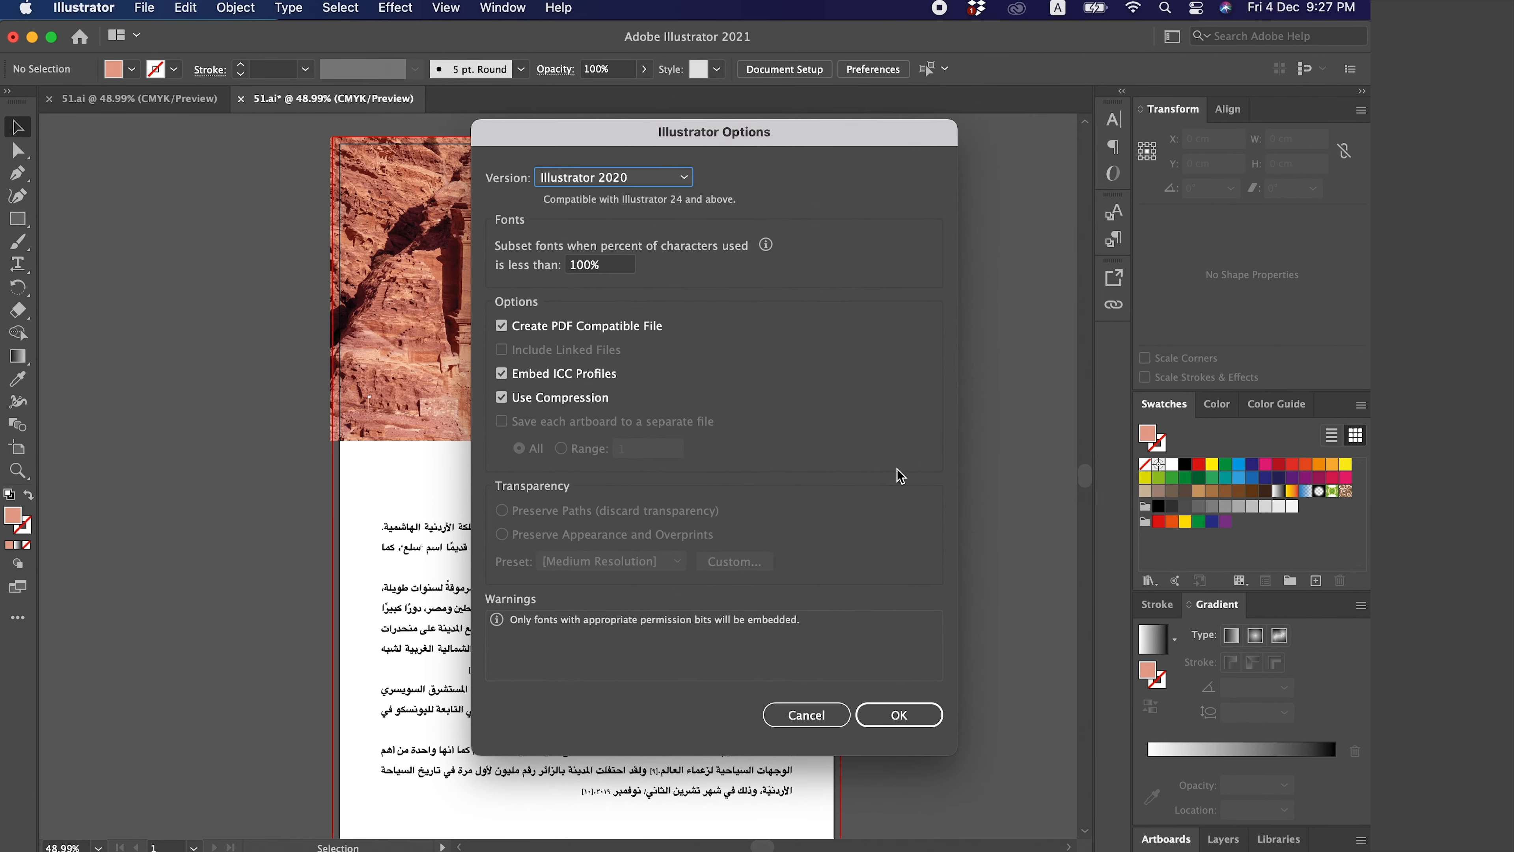
- Set the save version to Illustrator CC (Legacy) and confirm the Illustrator options
{"action": "left_click", "coordinate": [656, 186]}
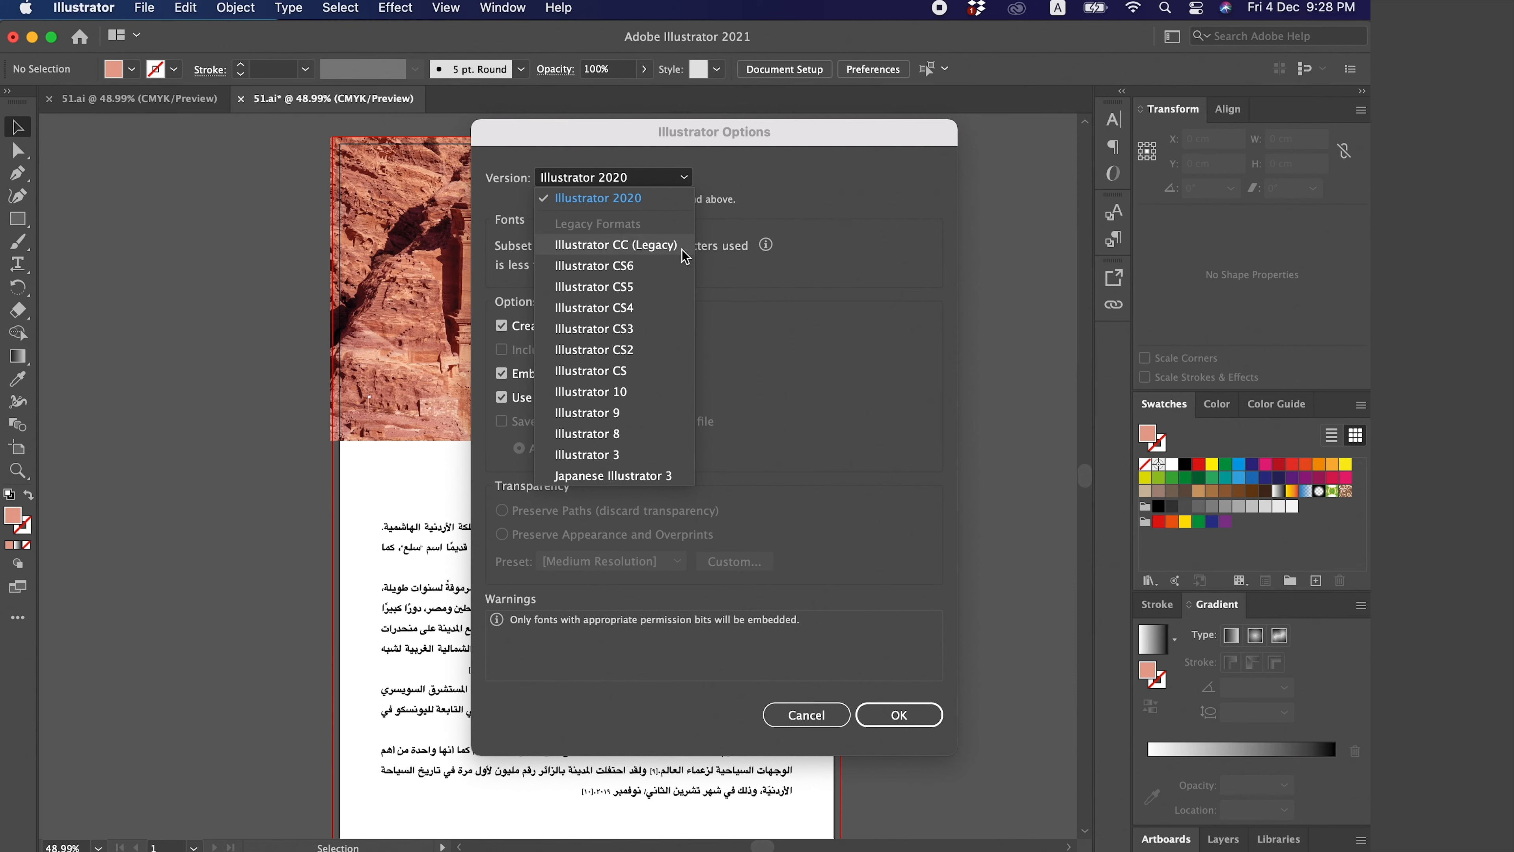
{"action": "left_click", "coordinate": [659, 245]}
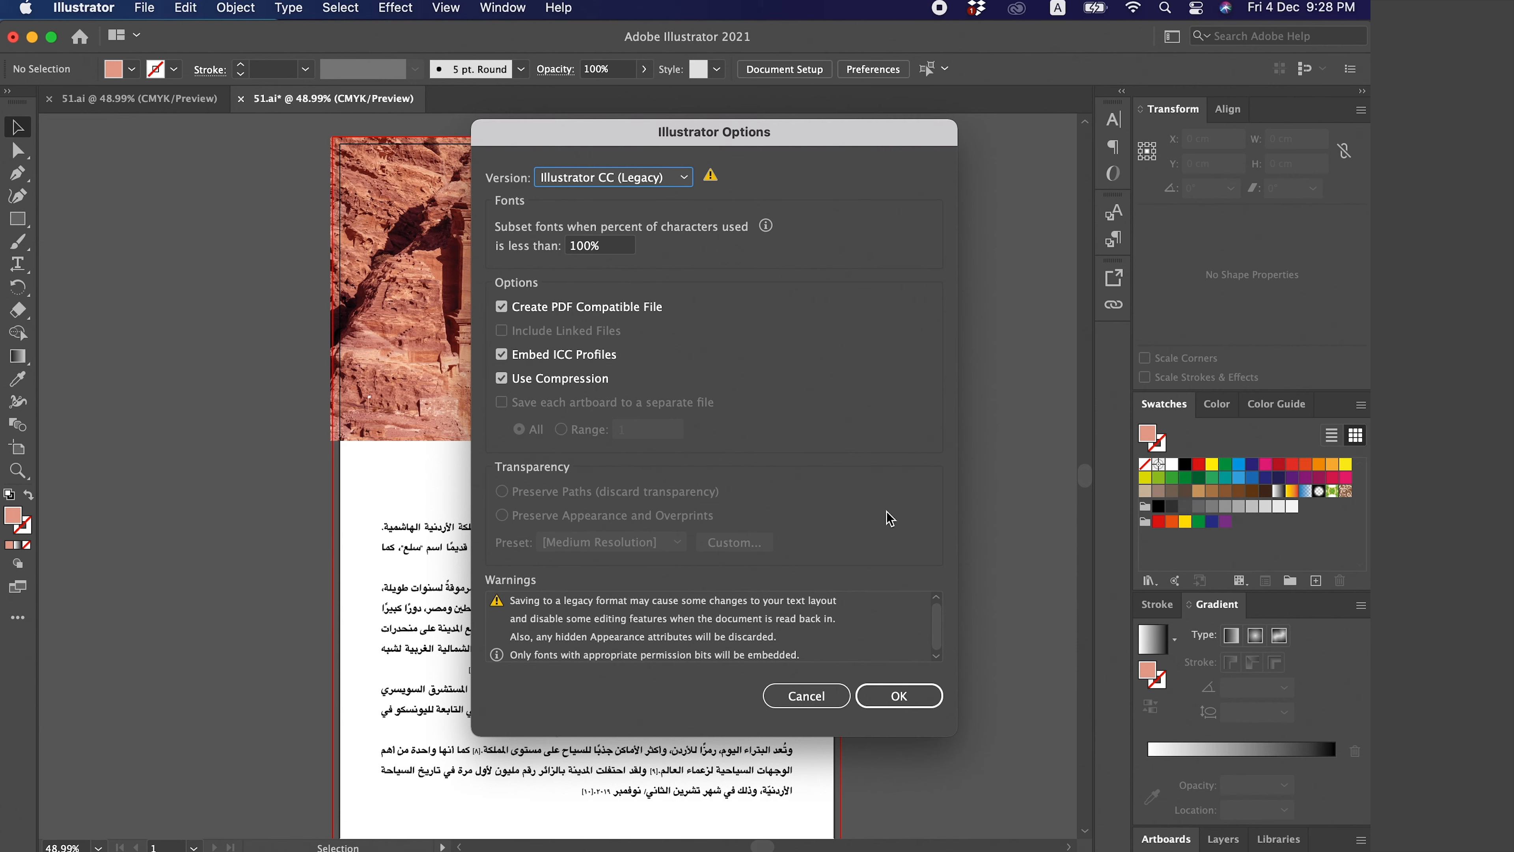
{"action": "left_click", "coordinate": [928, 706]}
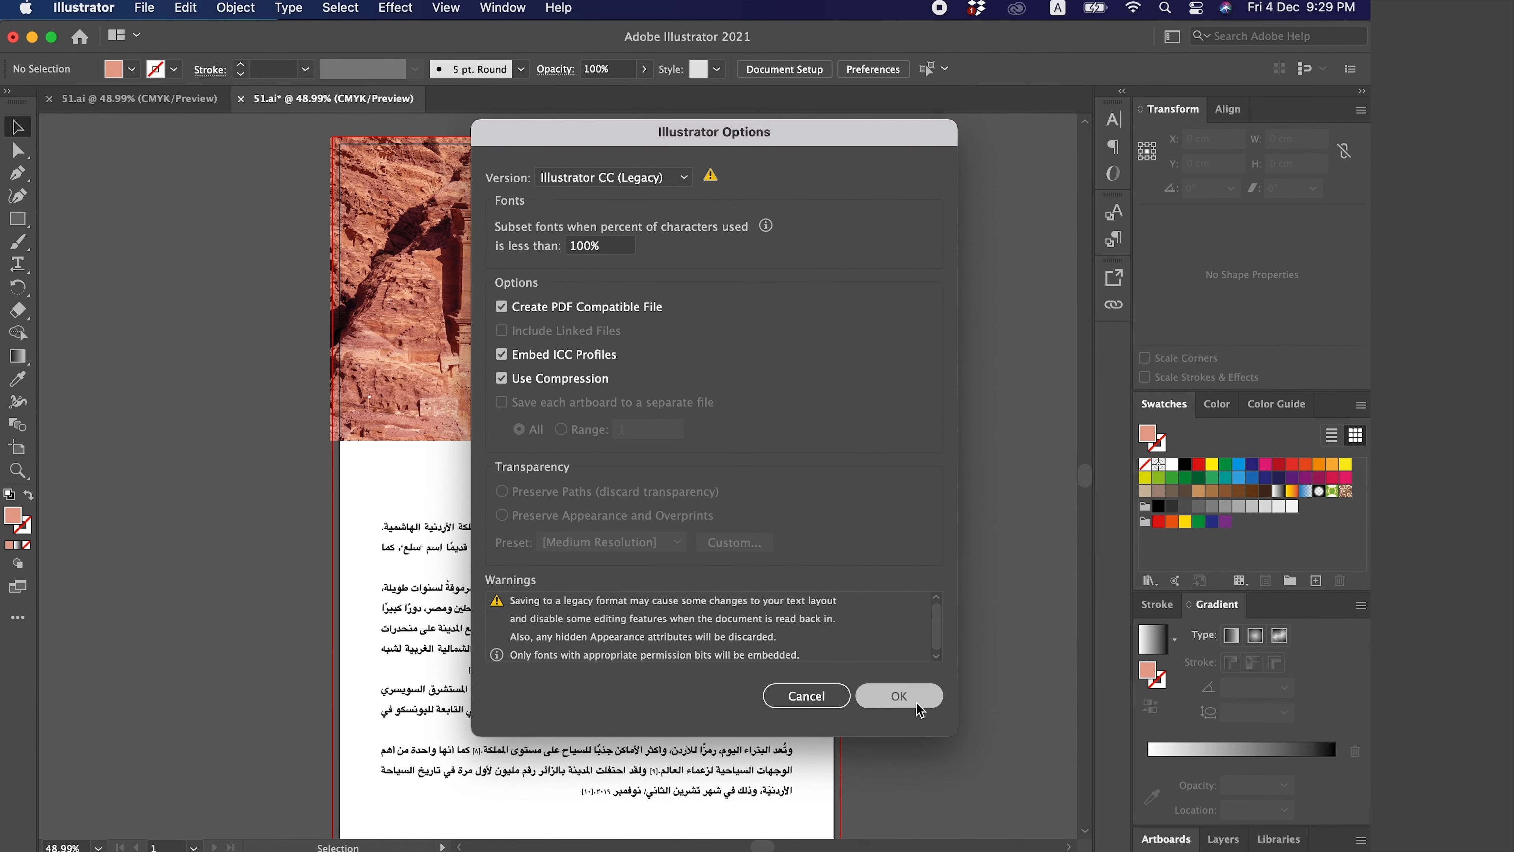
{"action": "left_click", "coordinate": [895, 695]}
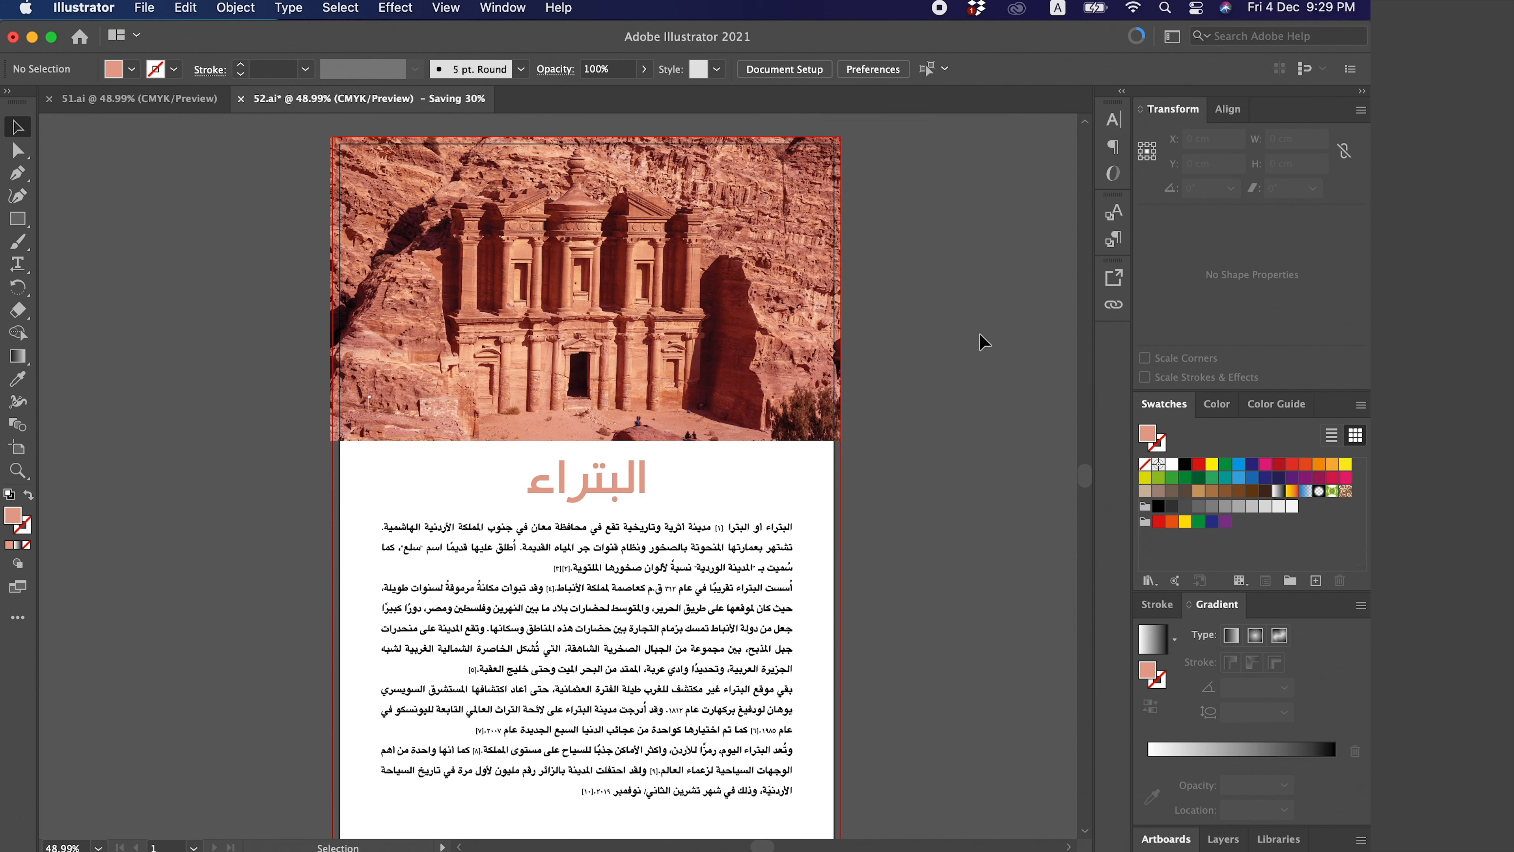
- Open the project folder from the desktop and inspect the saved 52.ai and the Print folder contents
{"action": "scroll", "coordinate": [980, 333], "scroll_direction": "down", "scroll_amount": 1}
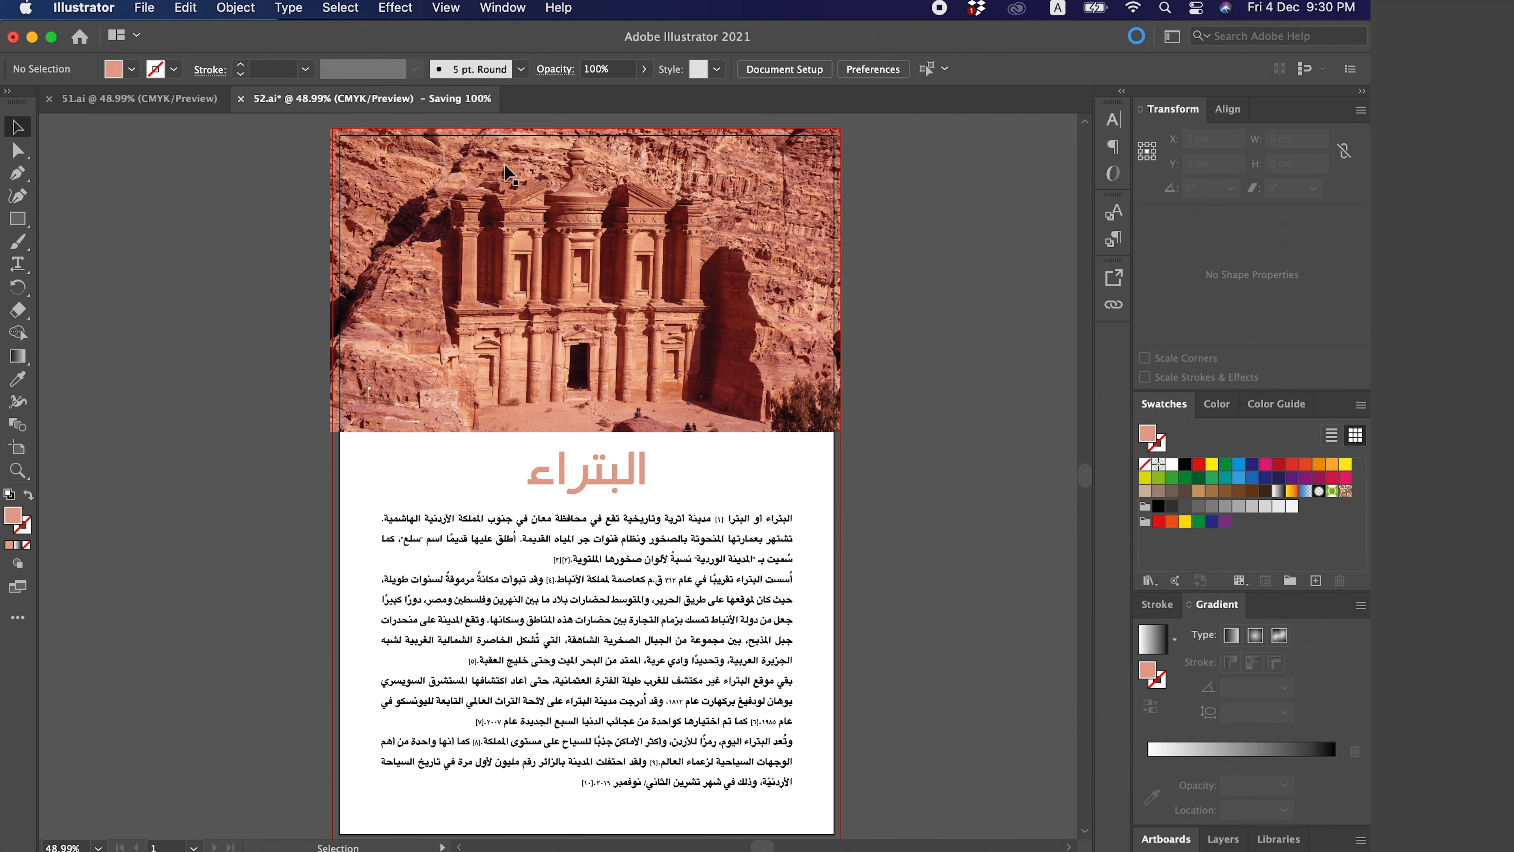
{"action": "key", "text": "F11"}
{"action": "left_click", "coordinate": [1113, 519]}
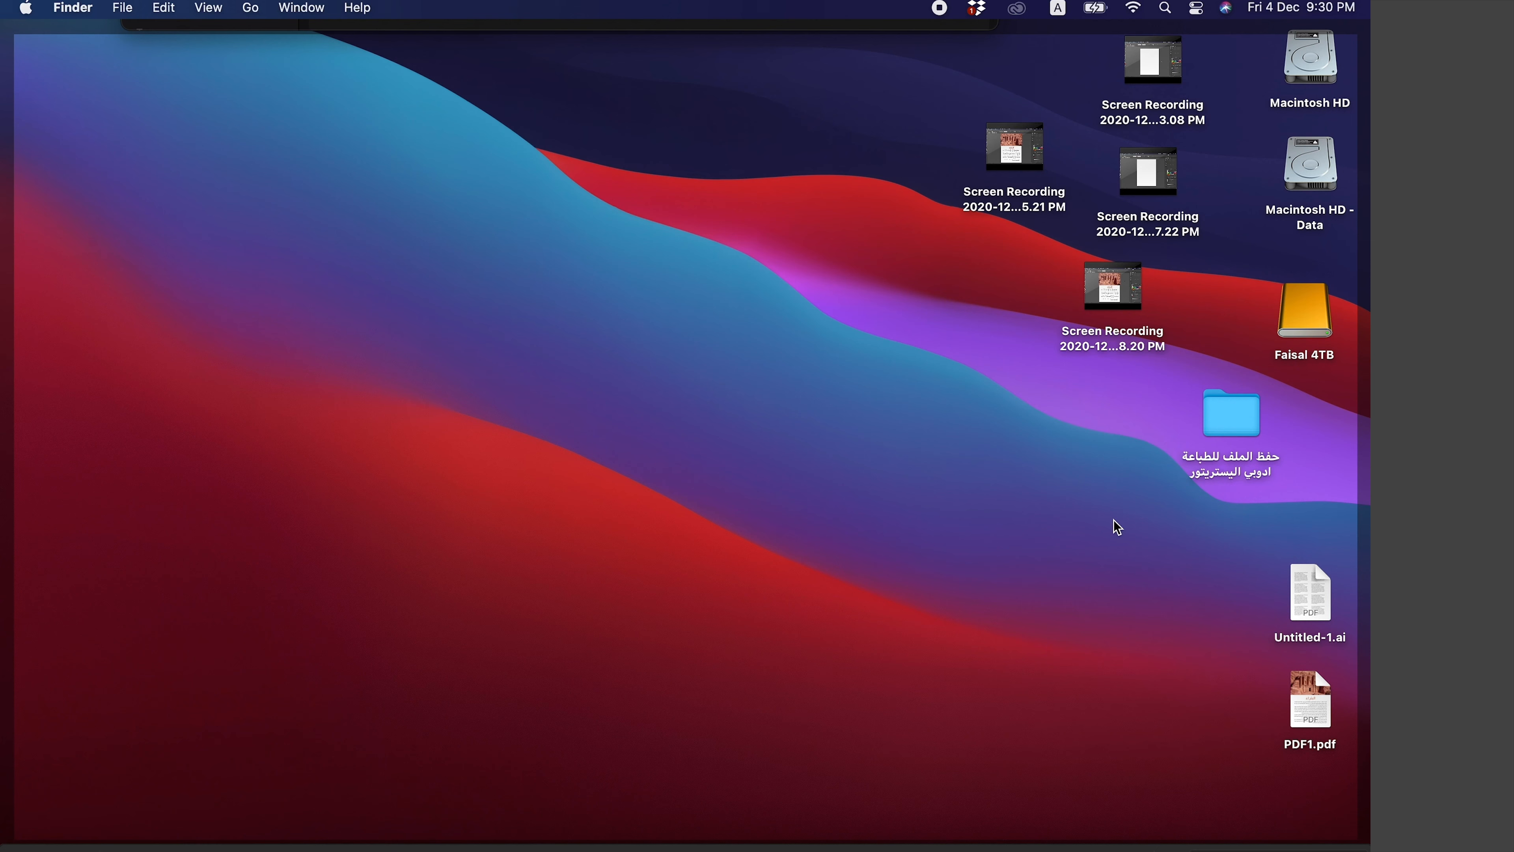
{"action": "left_click", "coordinate": [1227, 438]}
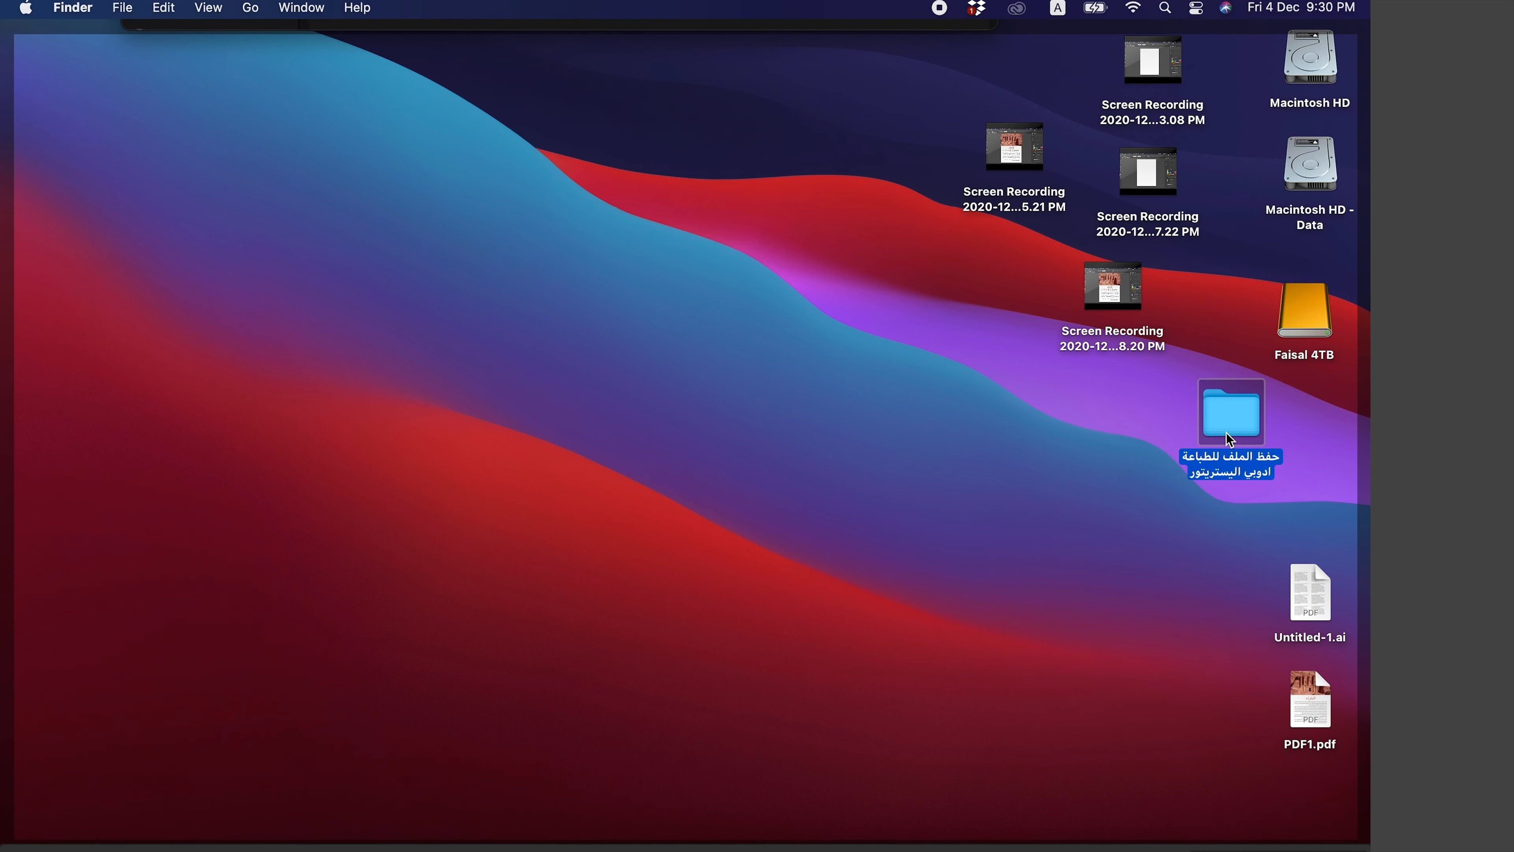
{"action": "double_click", "coordinate": [1226, 432]}
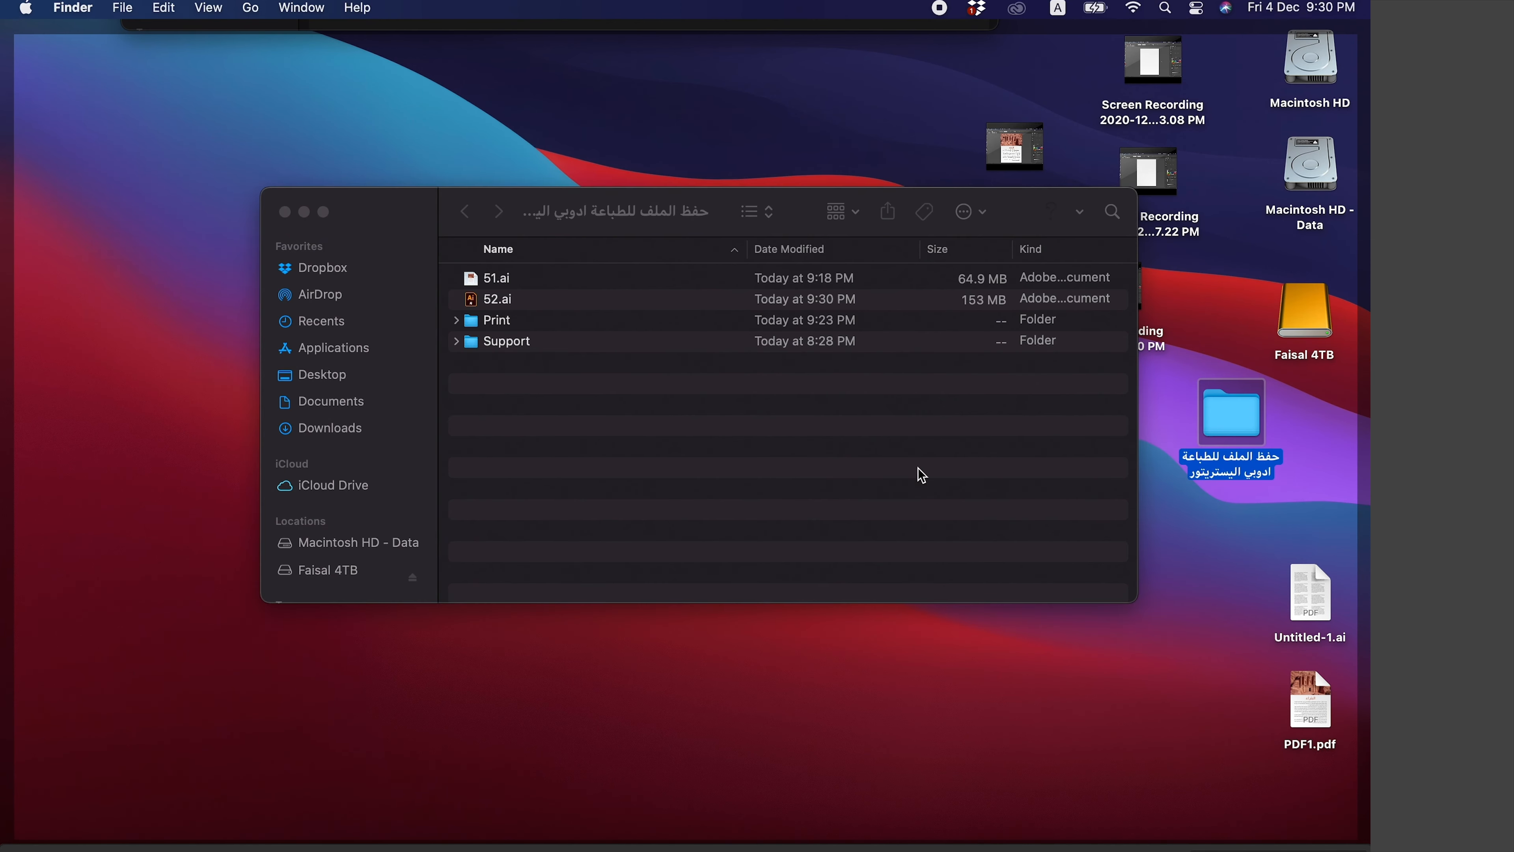
{"action": "left_click", "coordinate": [644, 303]}
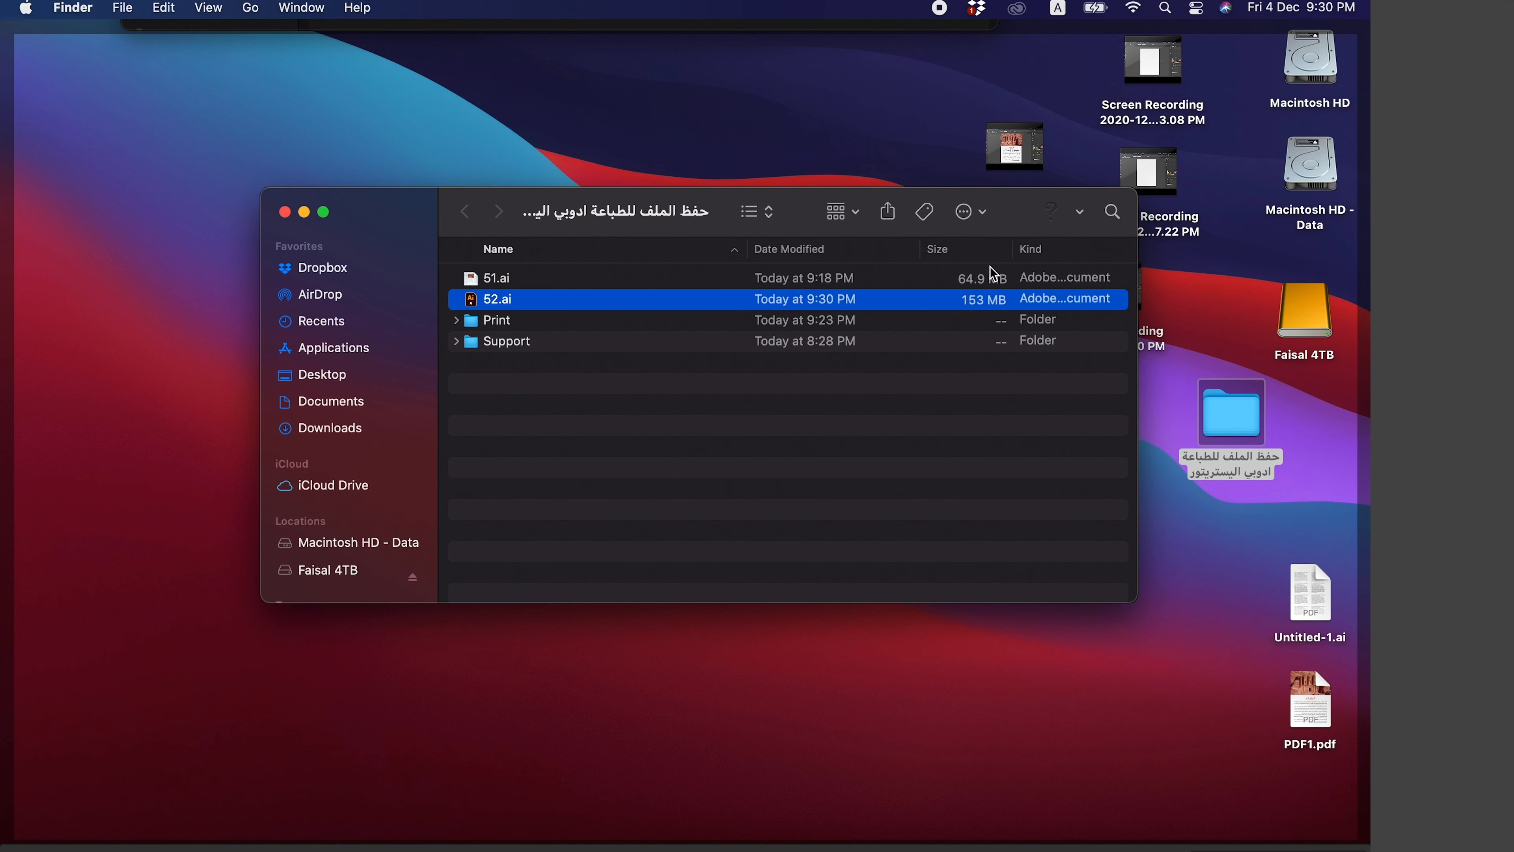
{"action": "double_click", "coordinate": [595, 325]}
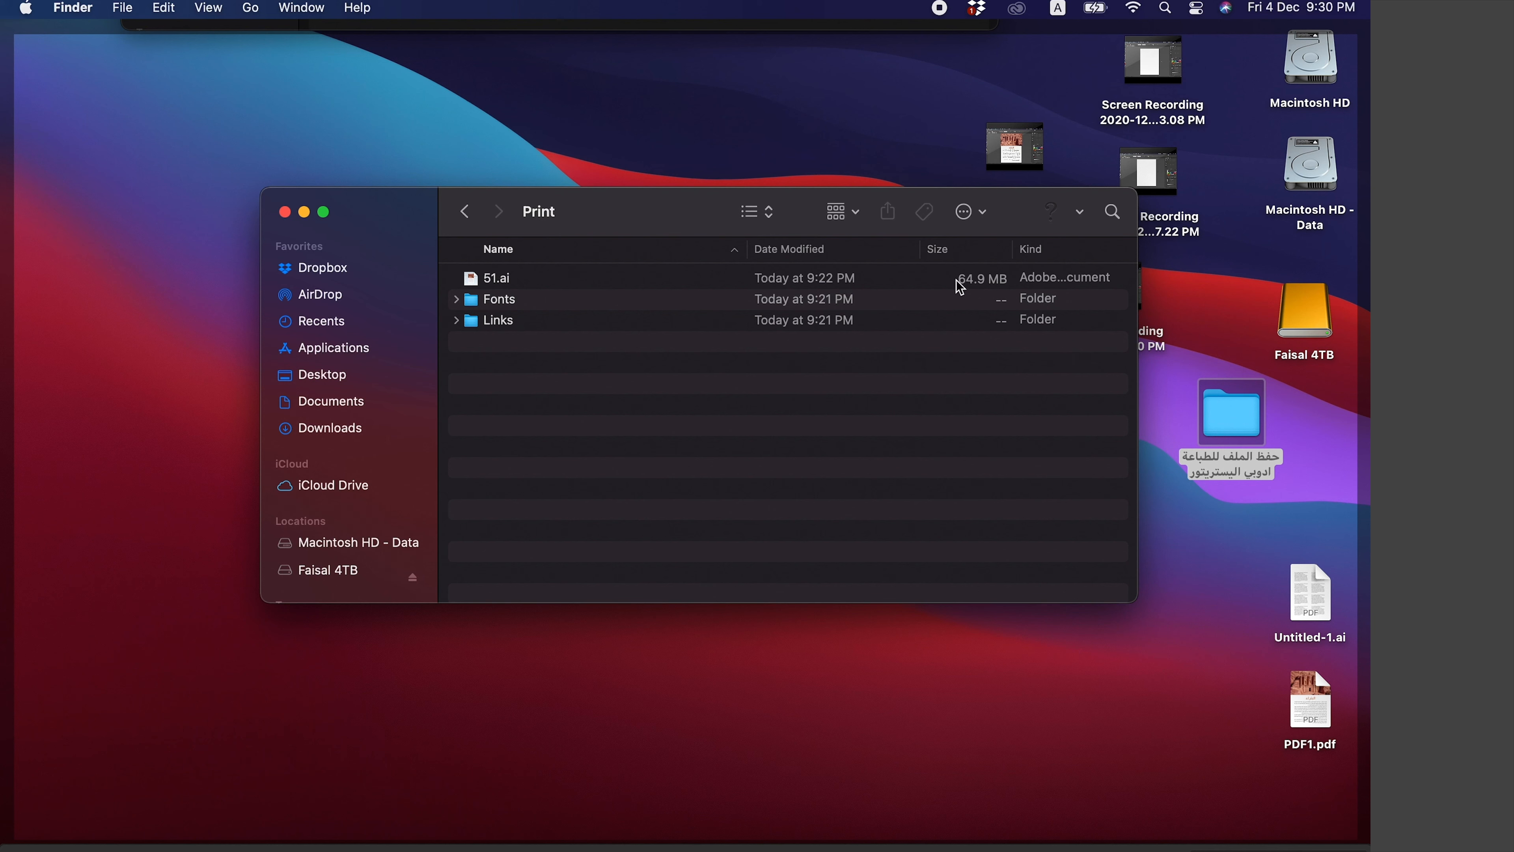
- Return to the main project folder and open 52.ai in Illustrator
{"action": "left_click", "coordinate": [465, 211]}
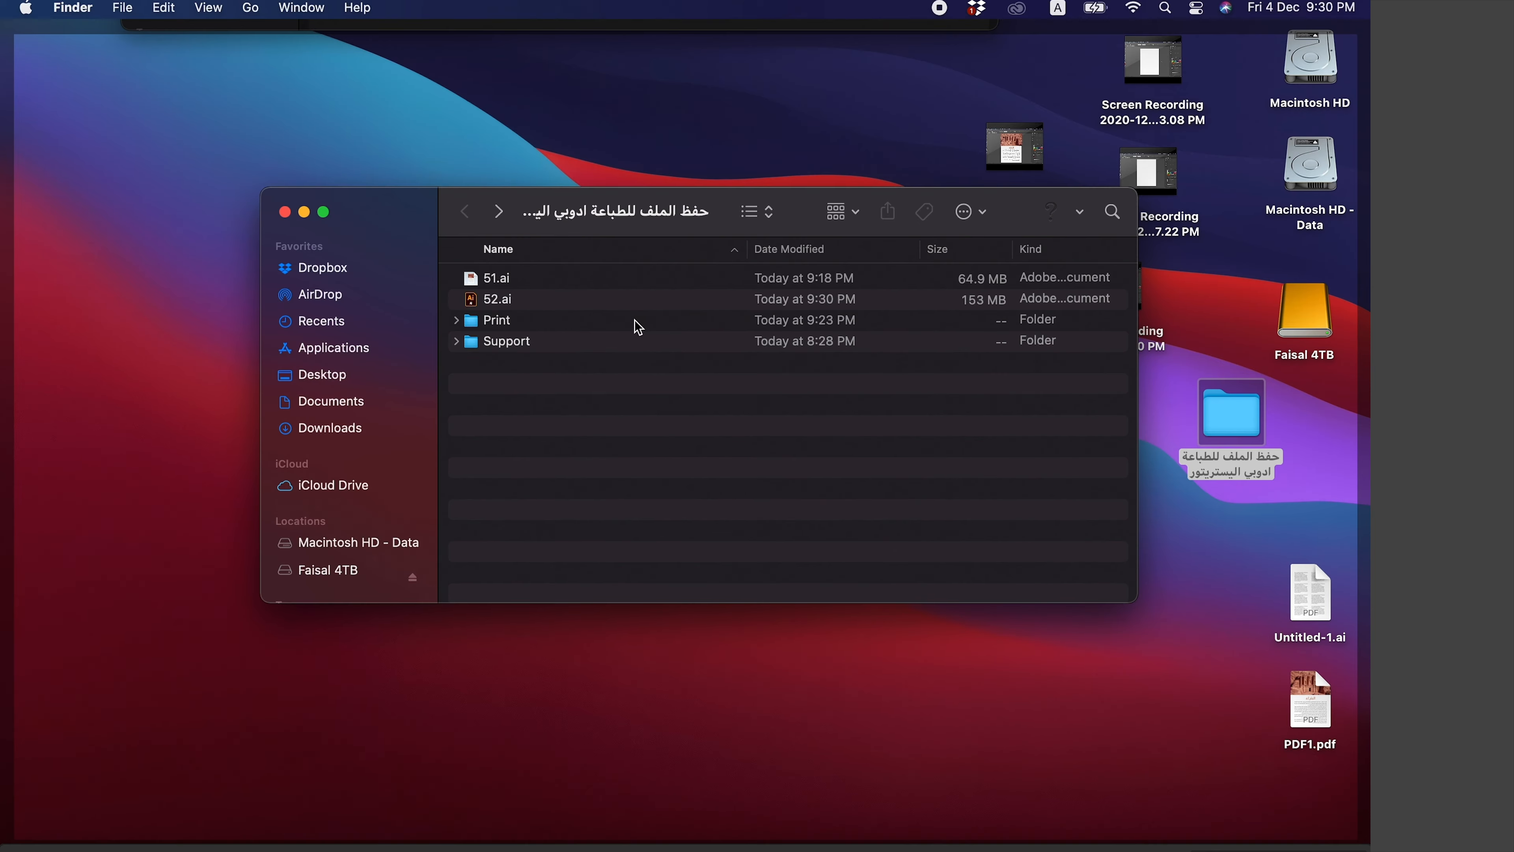
{"action": "left_click", "coordinate": [596, 310]}
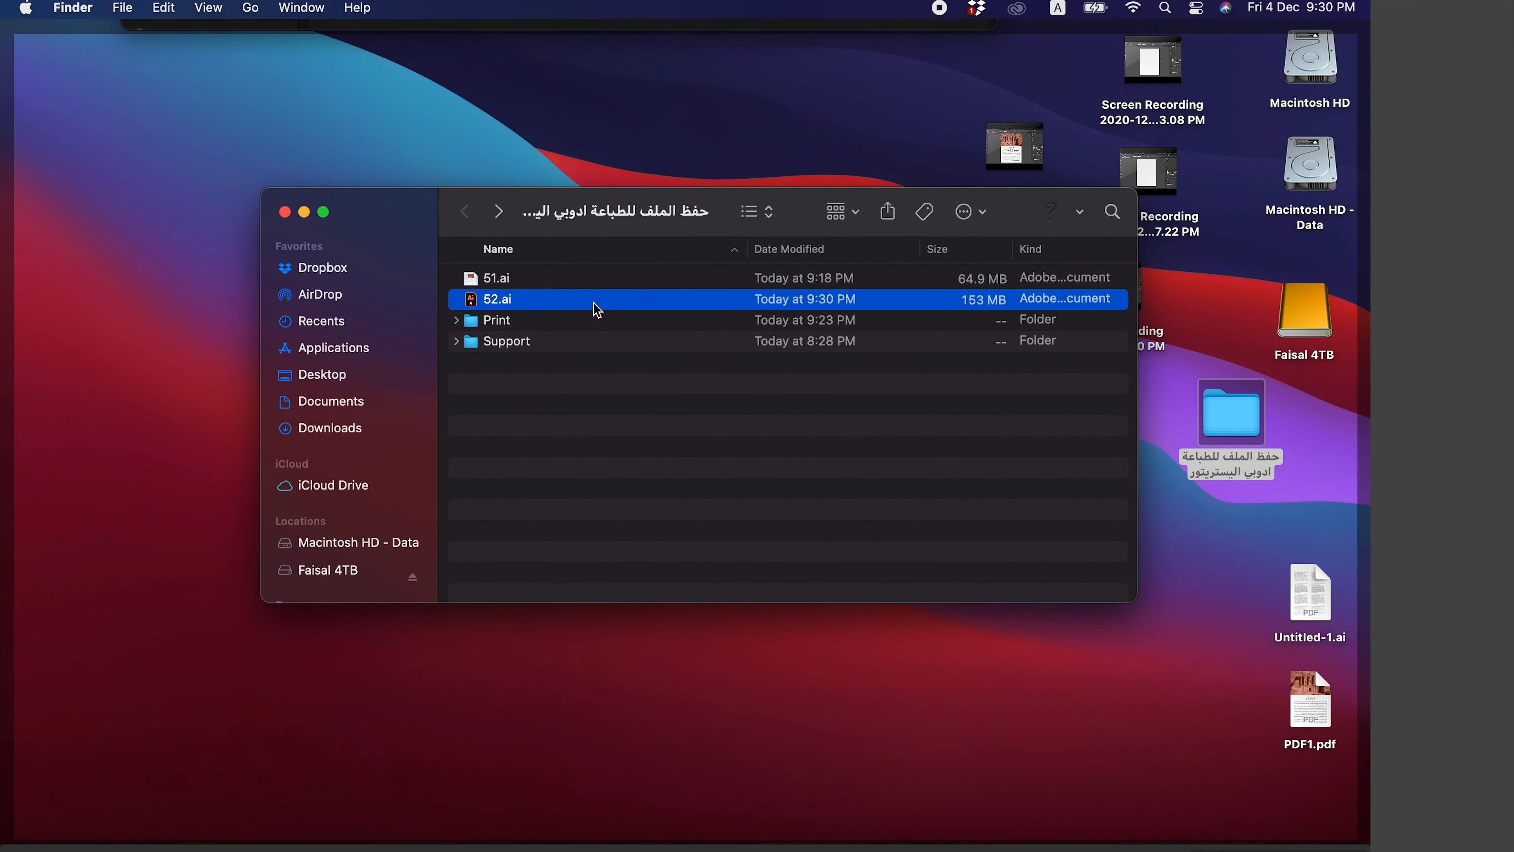
{"action": "double_click", "coordinate": [596, 309]}
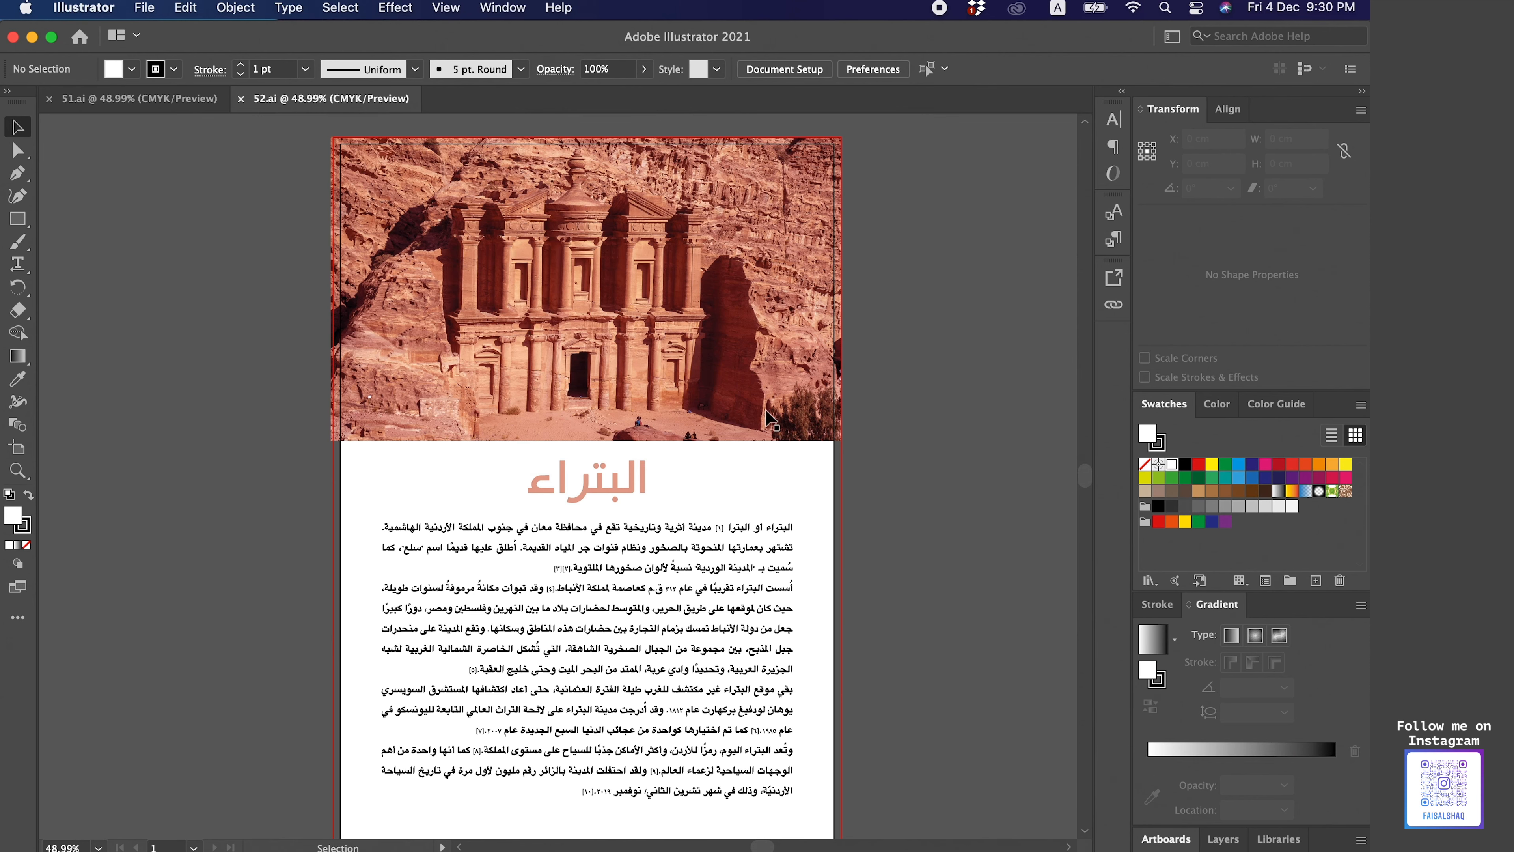
- Select the Petra photo with the Group Selection tool to check whether it is embedded, then deselect it
{"action": "scroll", "coordinate": [953, 522], "scroll_direction": "down", "scroll_amount": 1}
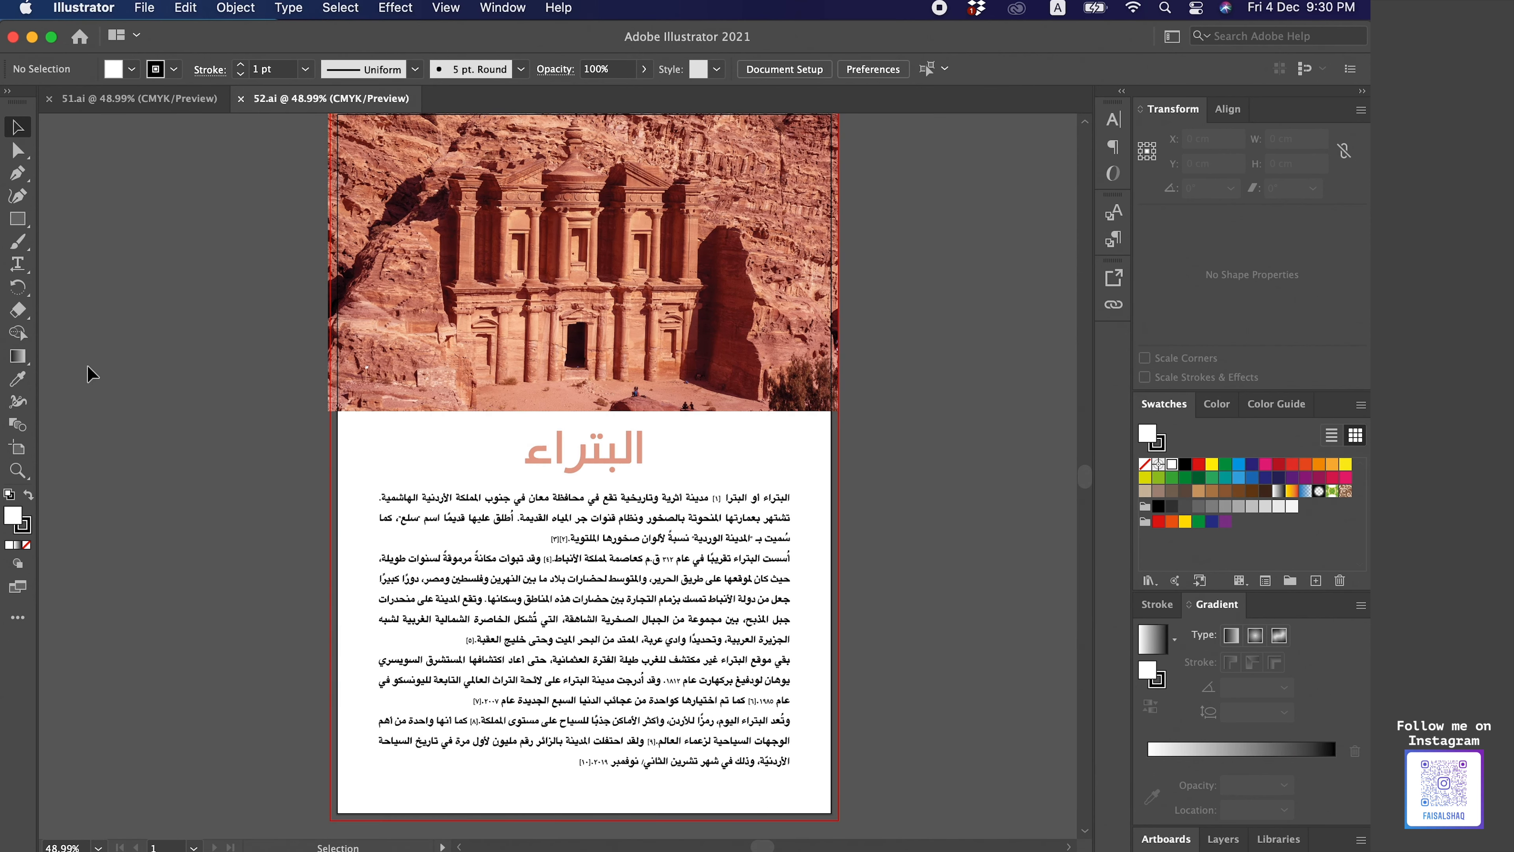
{"action": "left_click", "coordinate": [25, 145]}
{"action": "left_click_drag", "start_coordinate": [25, 149], "coordinate": [78, 170]}
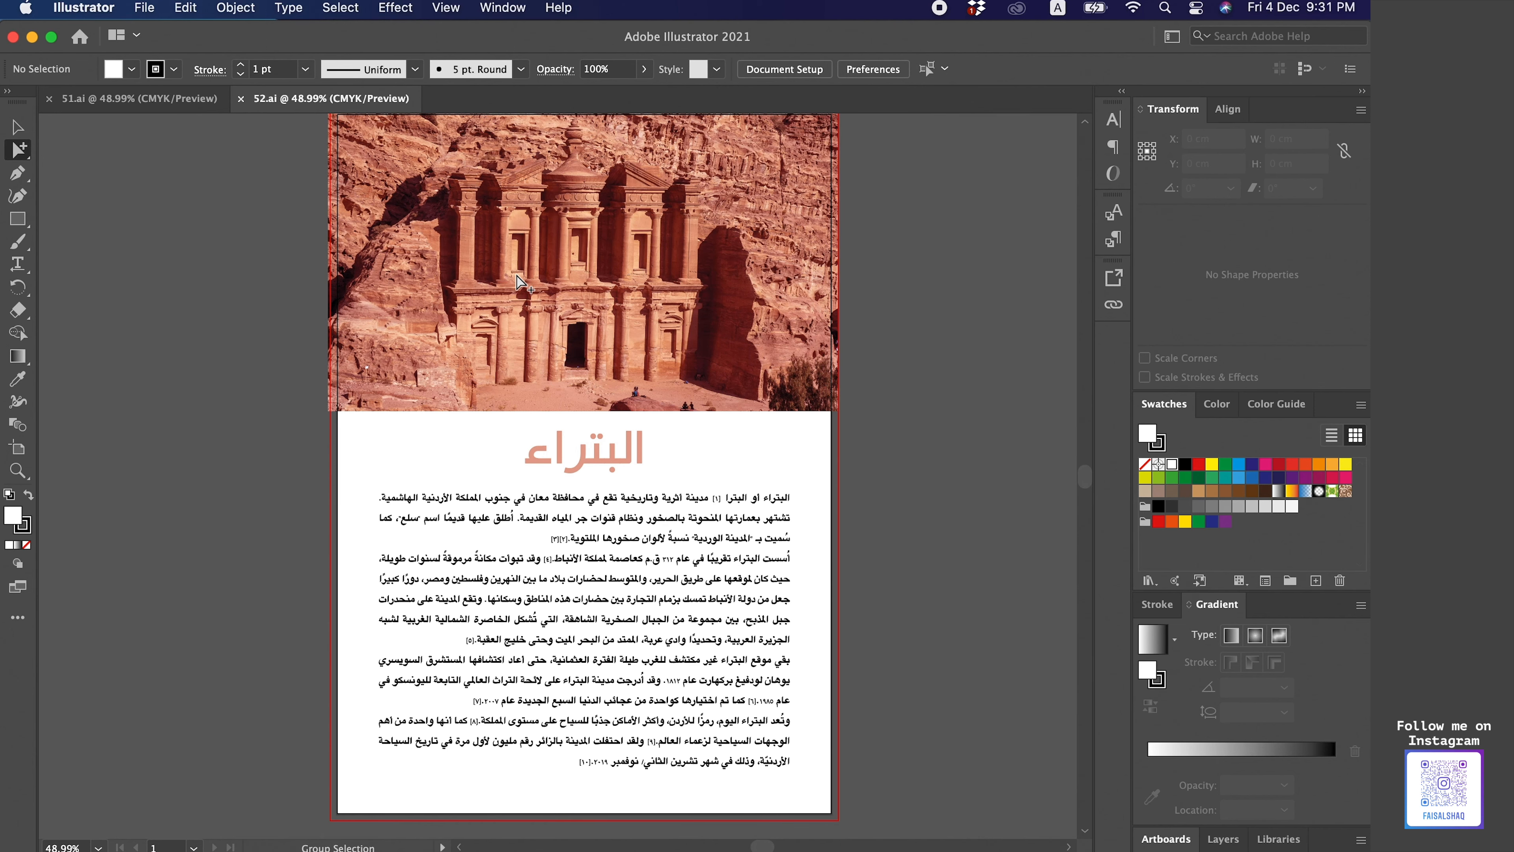
{"action": "left_click", "coordinate": [510, 291]}
{"action": "scroll", "coordinate": [869, 321], "scroll_direction": "up", "scroll_amount": 1}
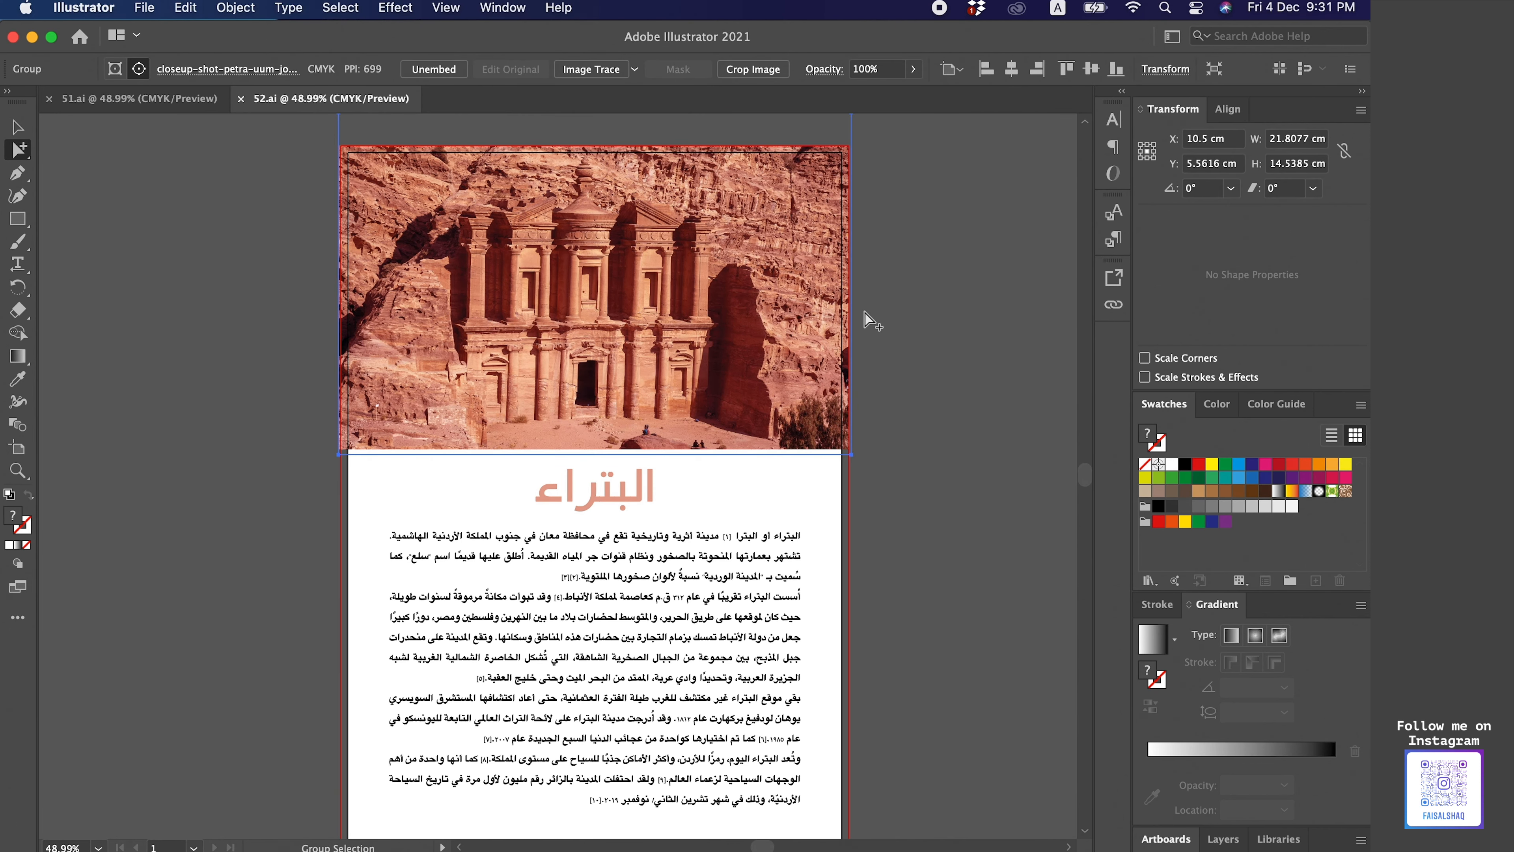
{"action": "scroll", "coordinate": [871, 320], "scroll_direction": "up", "scroll_amount": 2}
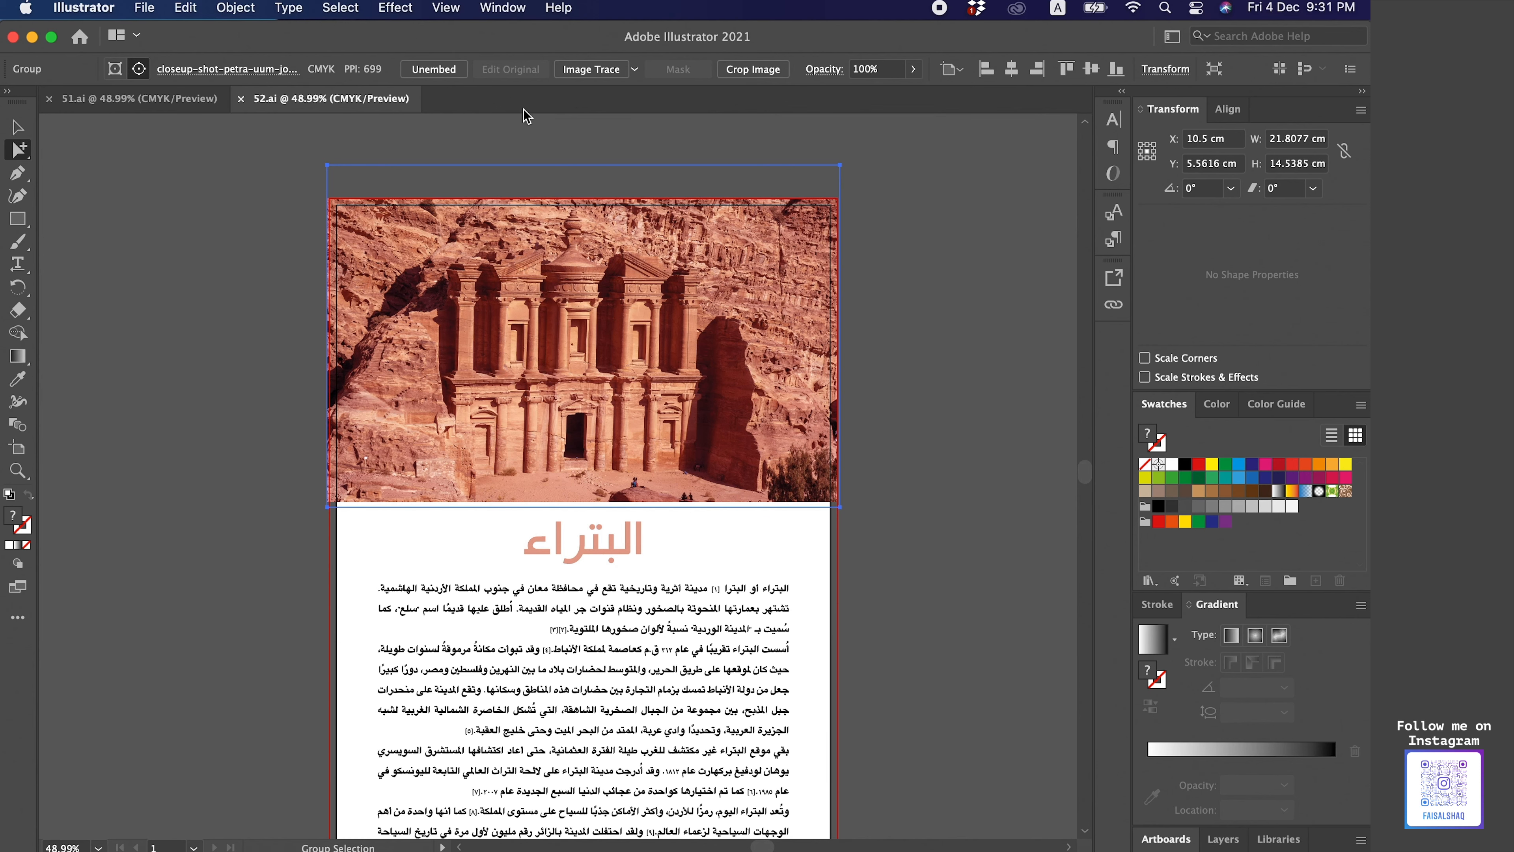
{"action": "left_click", "coordinate": [877, 473]}
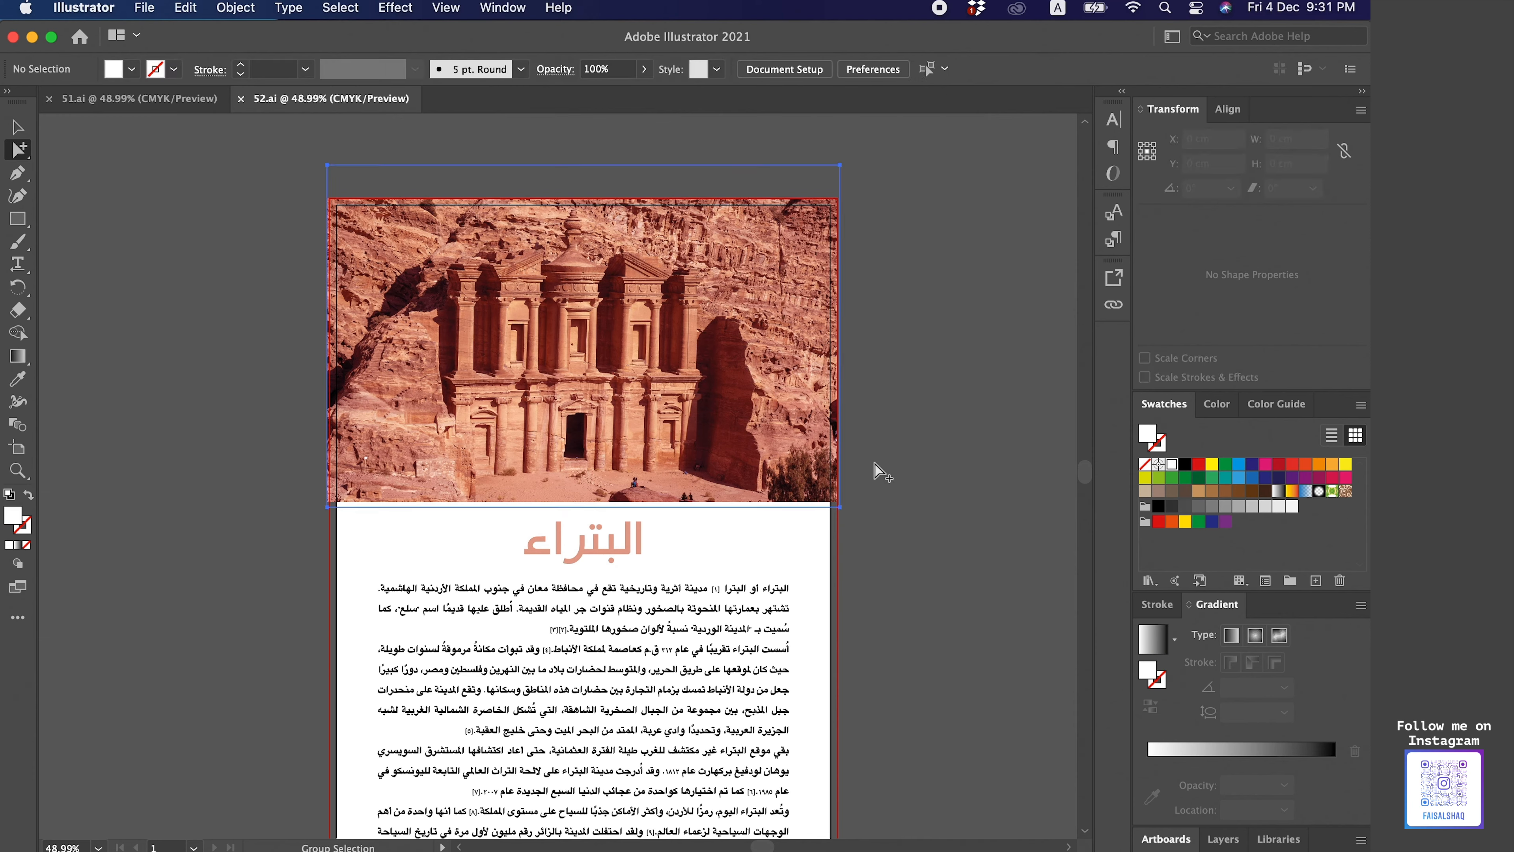
{"action": "scroll", "coordinate": [894, 486], "scroll_direction": "down", "scroll_amount": 3}
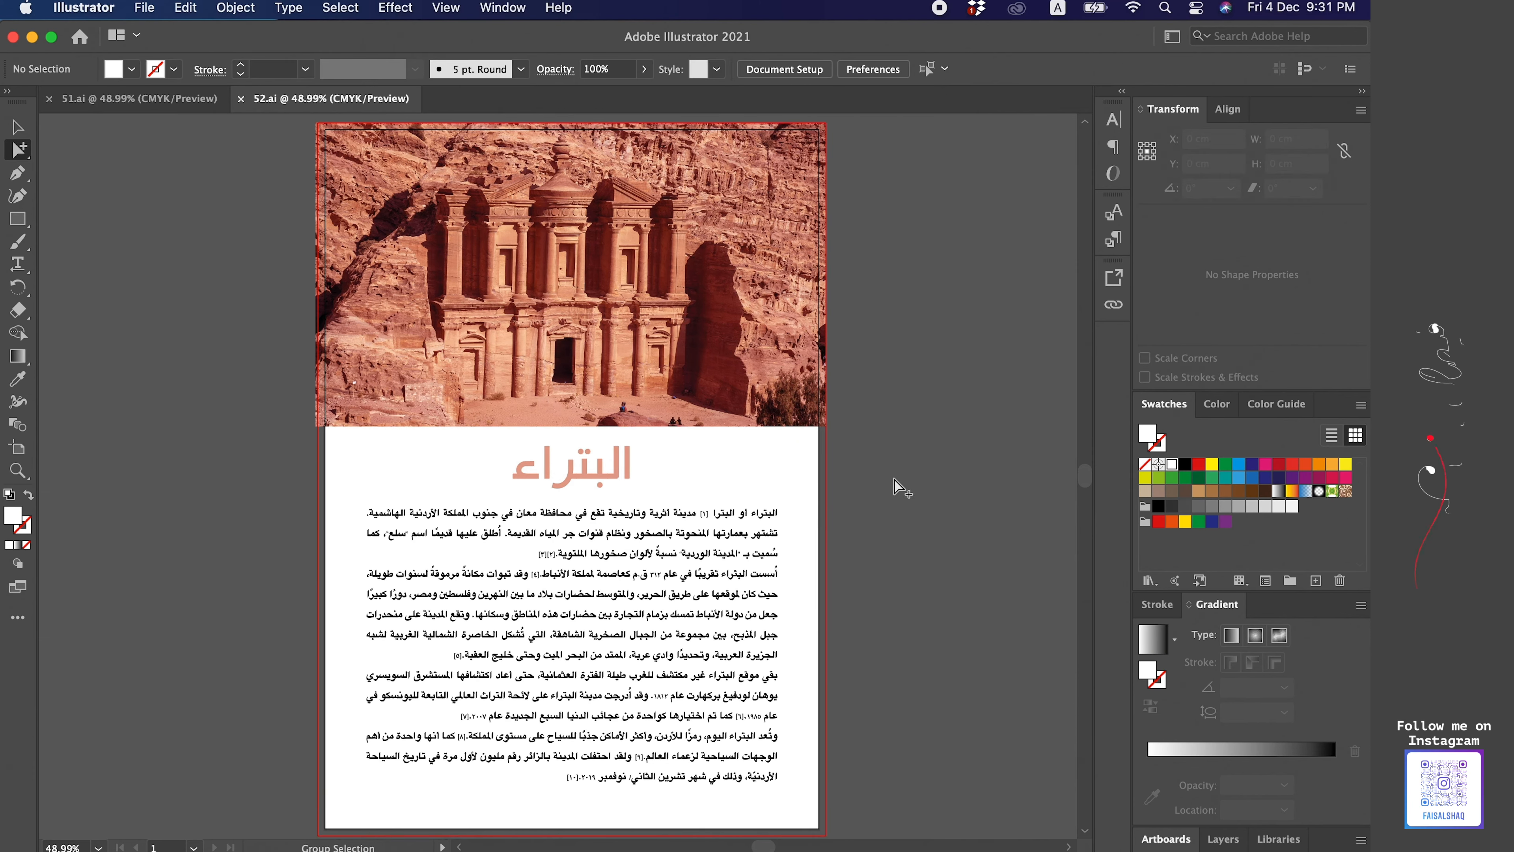
- Select a letter in the body text and zoom in to inspect whether the text is converted to outlines, then fit the artboard
{"action": "left_click", "coordinate": [564, 483]}
{"action": "left_click", "coordinate": [673, 591]}
{"action": "scroll", "coordinate": [811, 614], "scroll_direction": "down", "scroll_amount": 3}
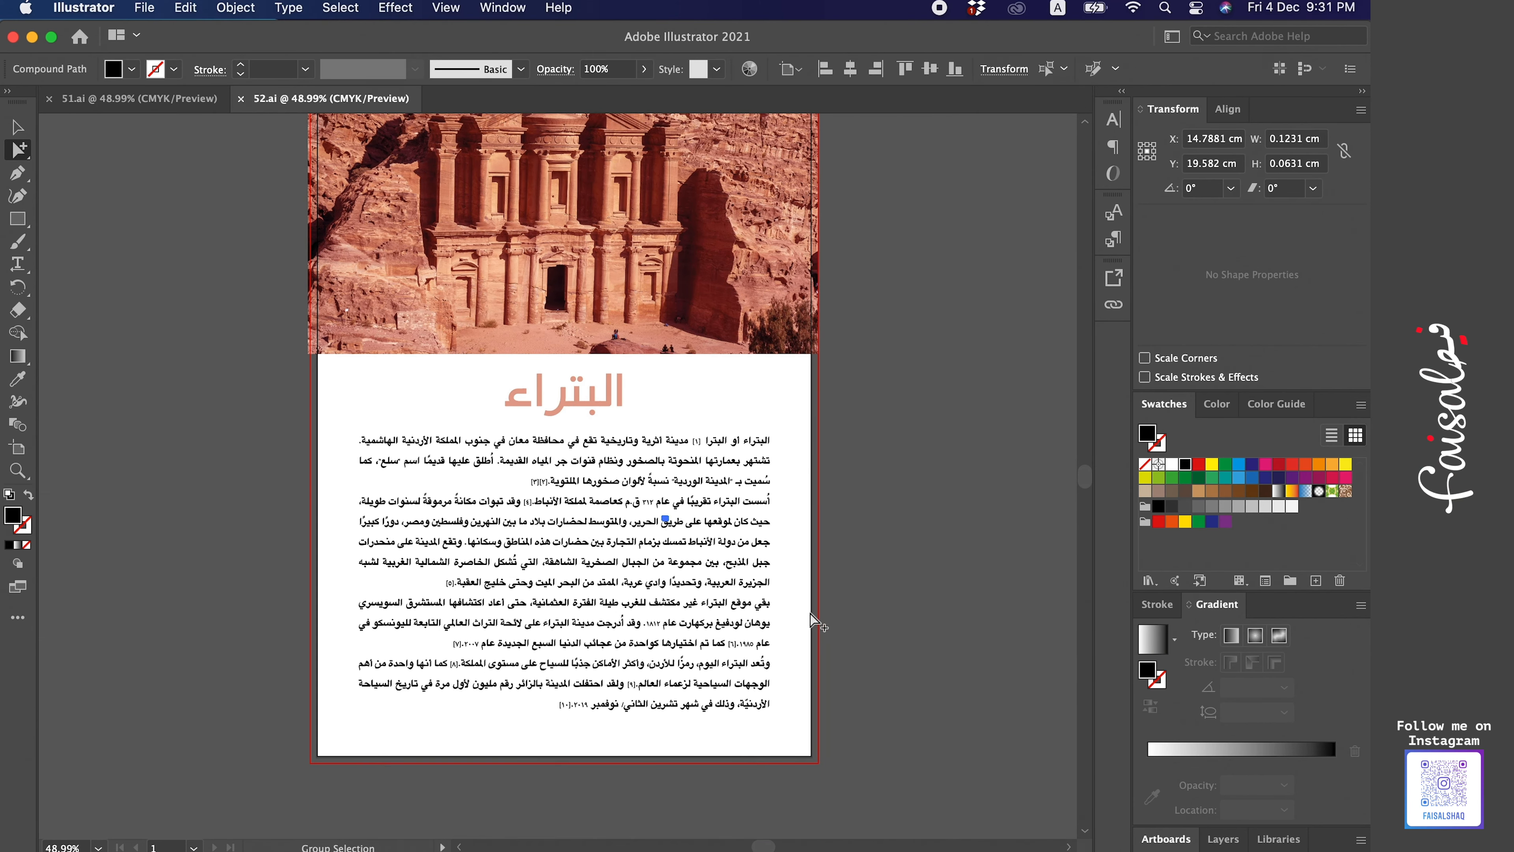
{"action": "key", "text": "super+equal"}
{"action": "key", "text": "super+equal"}
{"action": "key", "text": "super+equal"}
{"action": "key", "text": "super+equal"}
{"action": "key", "text": "super+equal"}
{"action": "key", "text": "super+equal"}
{"action": "key", "text": "super+equal"}
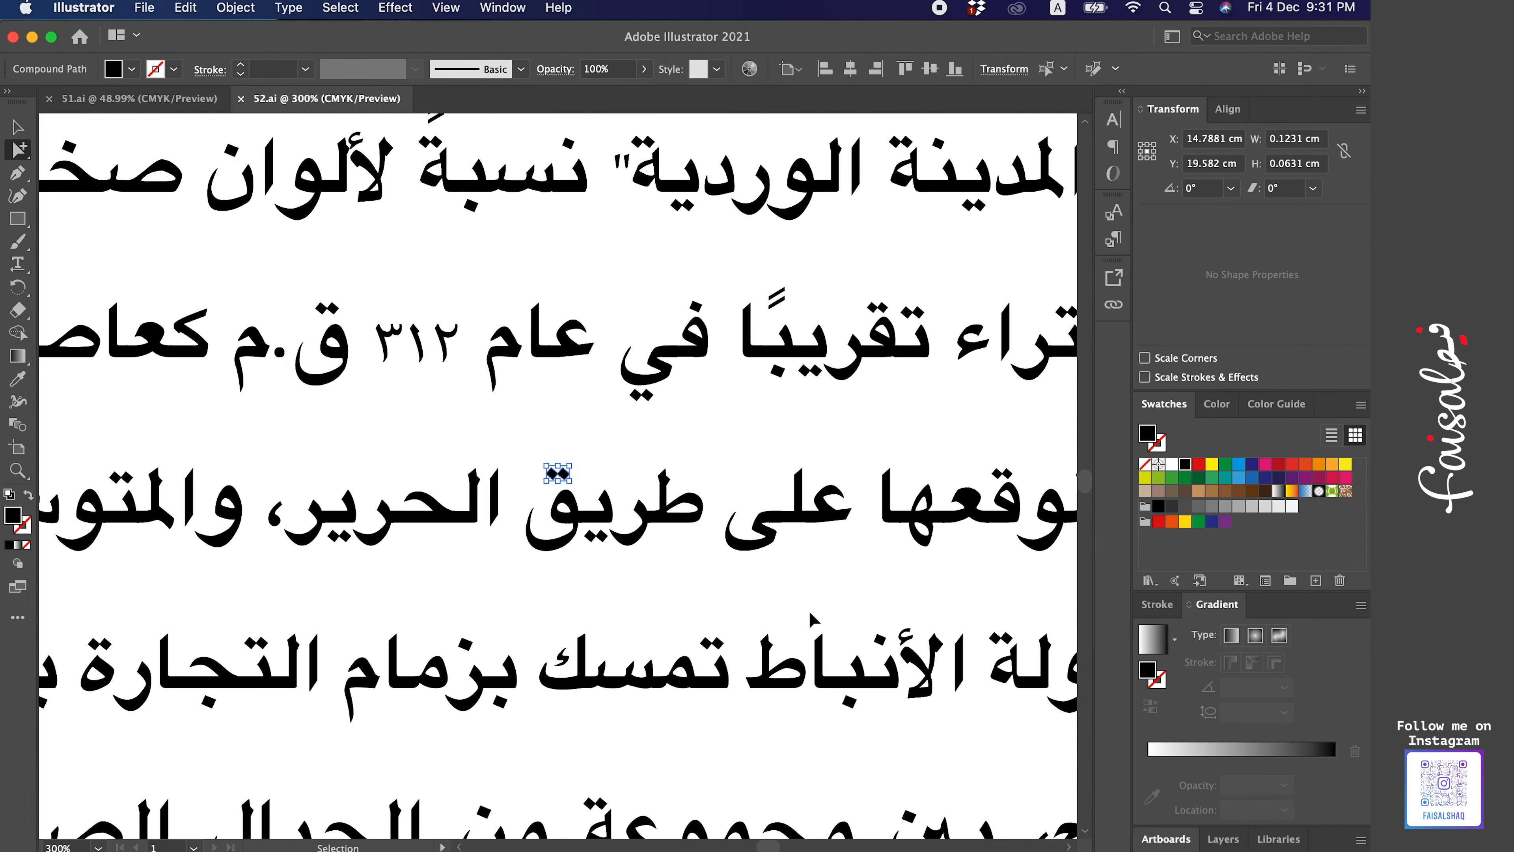
{"action": "key", "text": "super+0"}
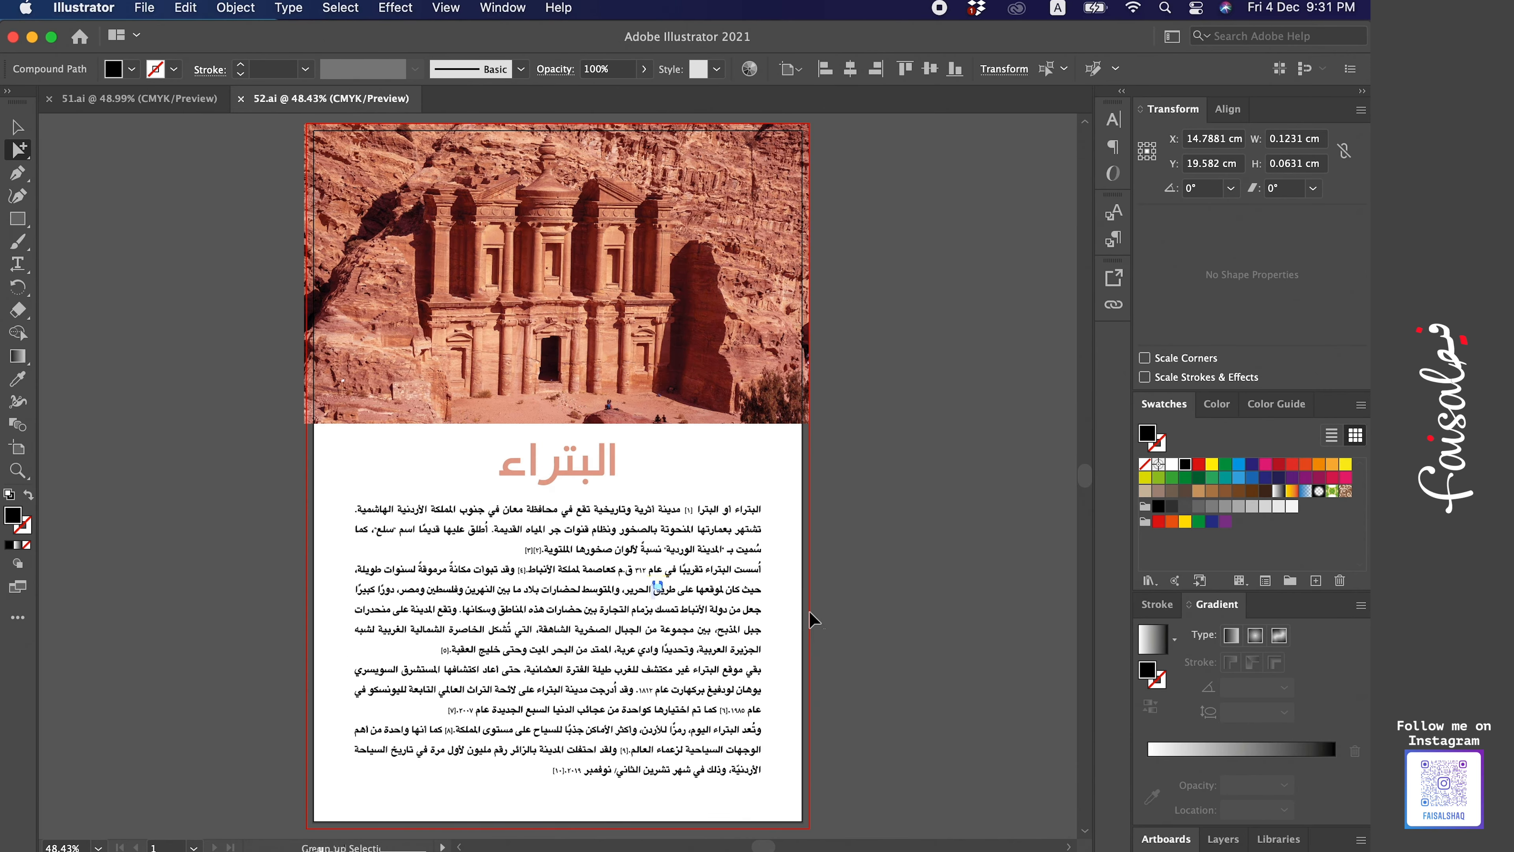